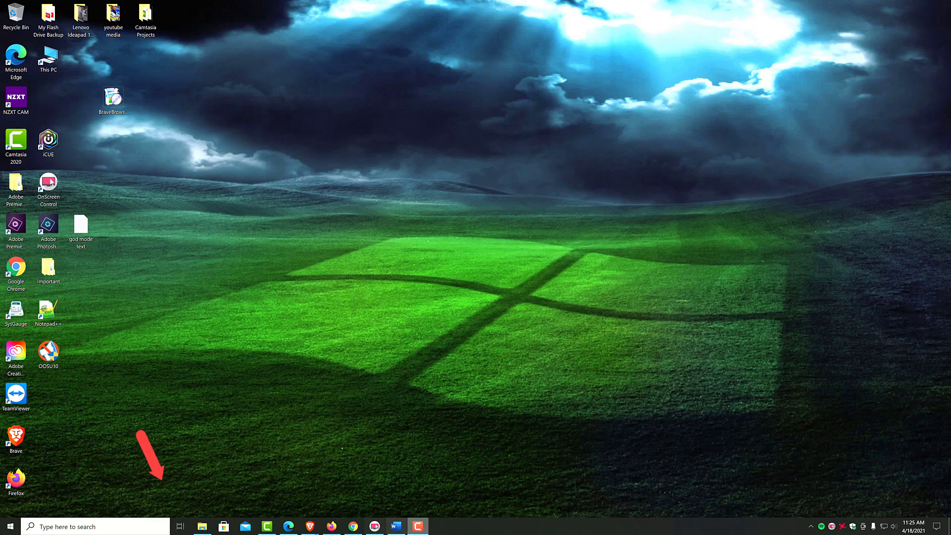
Hide the Task View button from the taskbar, then restore it.
right_click(487, 529)
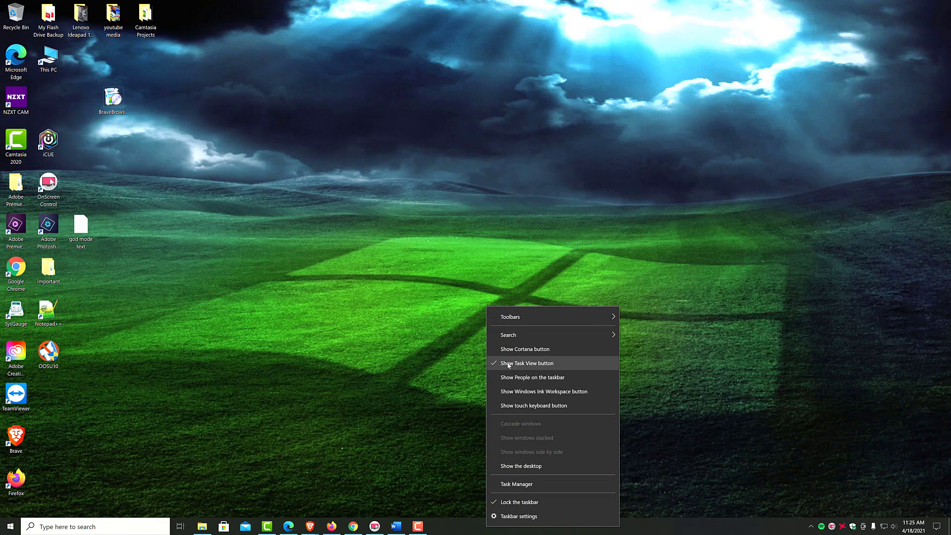
left_click(509, 365)
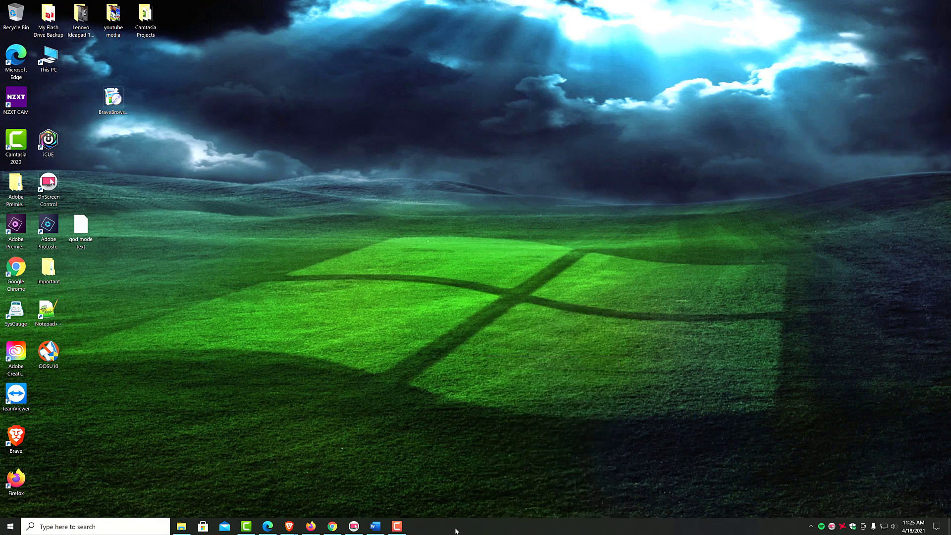
right_click(457, 530)
left_click(497, 368)
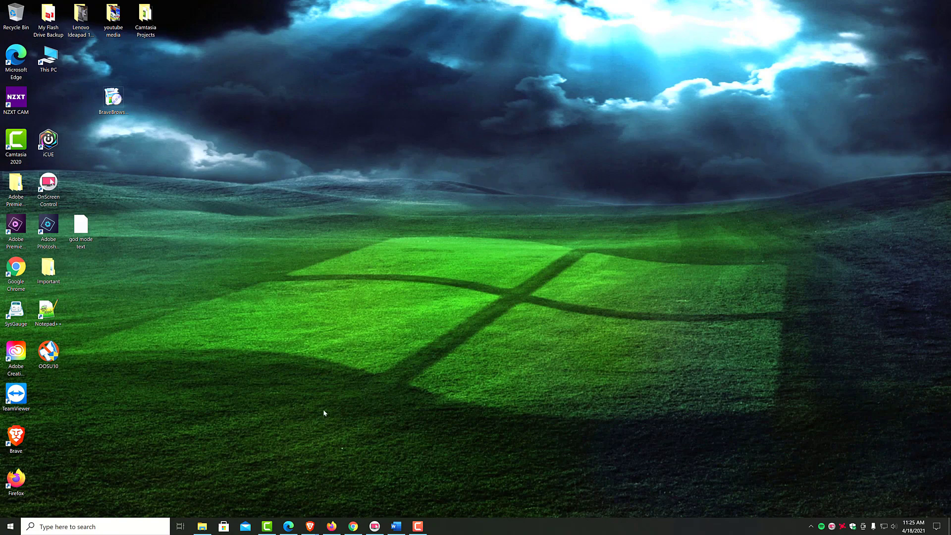
Open Task View from the taskbar, close it, then reopen it with Win+Tab.
left_click(180, 526)
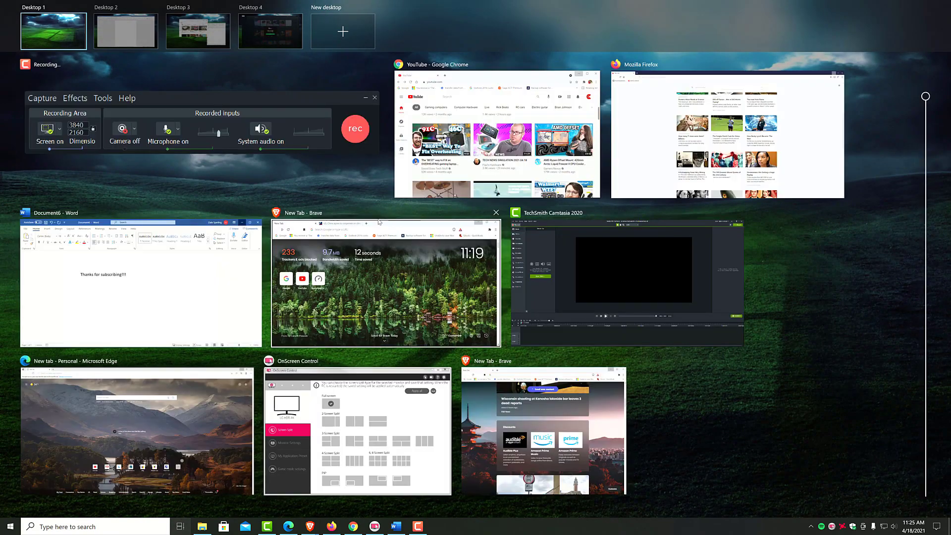
mouse_move(727, 134)
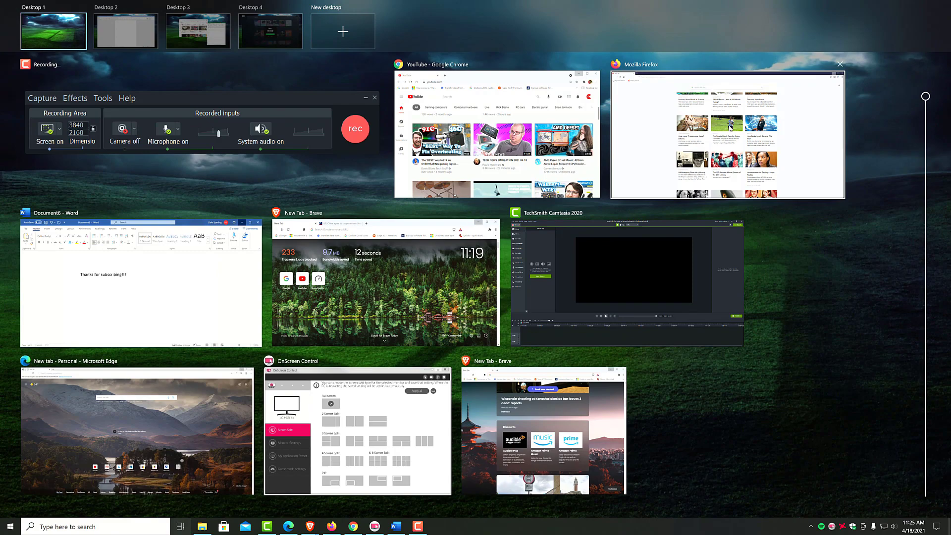
left_click(925, 96)
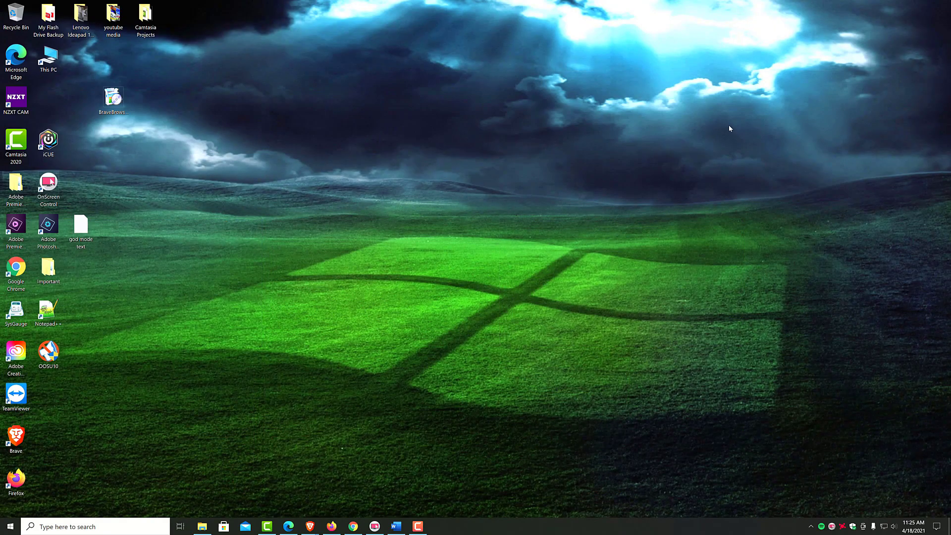
key("super+Tab")
key("super+Tab")
Create a fifth virtual desktop, preview Desktop 3, then switch to Desktop 2 with the Word document.
key("super+Tab")
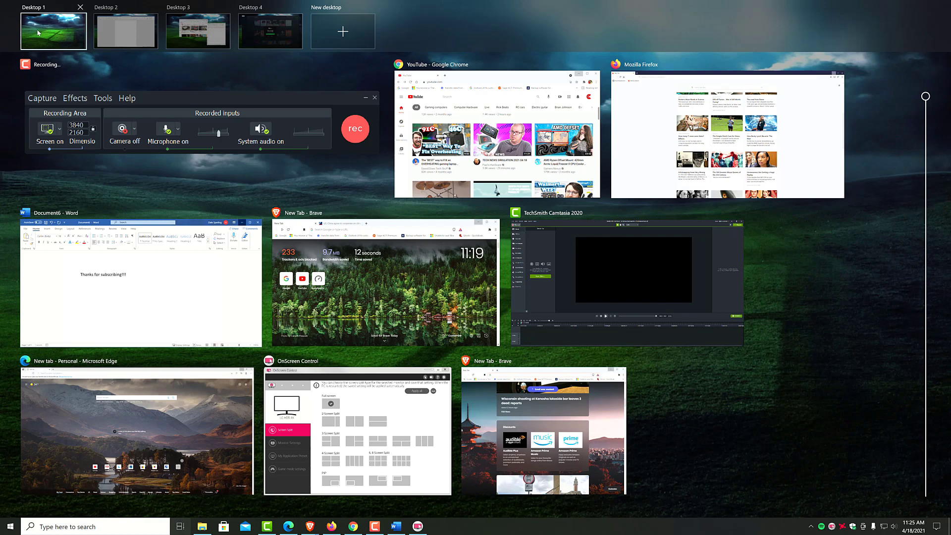
mouse_move(198, 31)
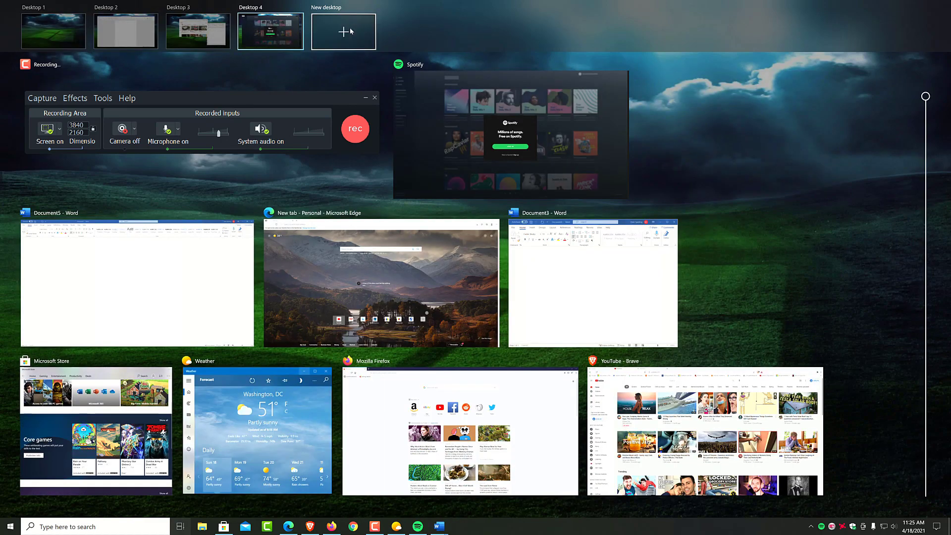
left_click(349, 31)
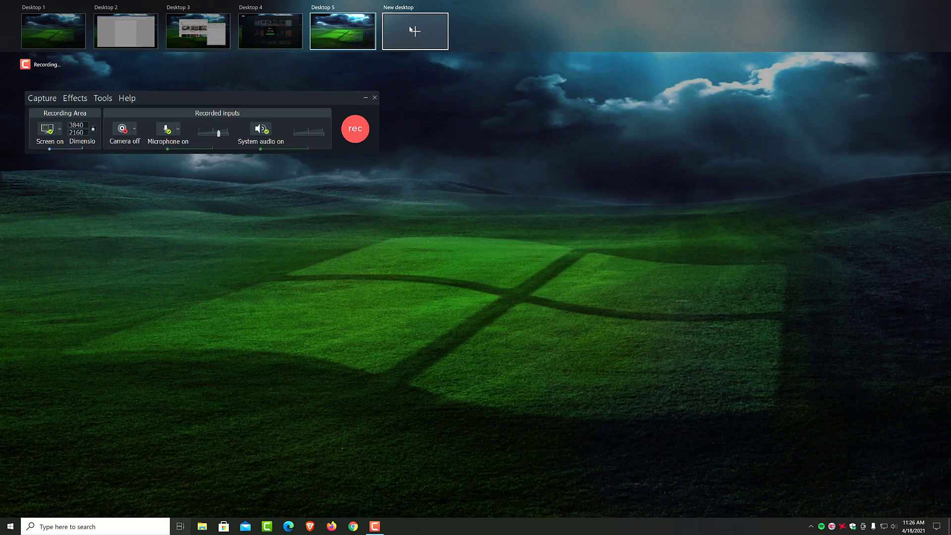
left_click(198, 32)
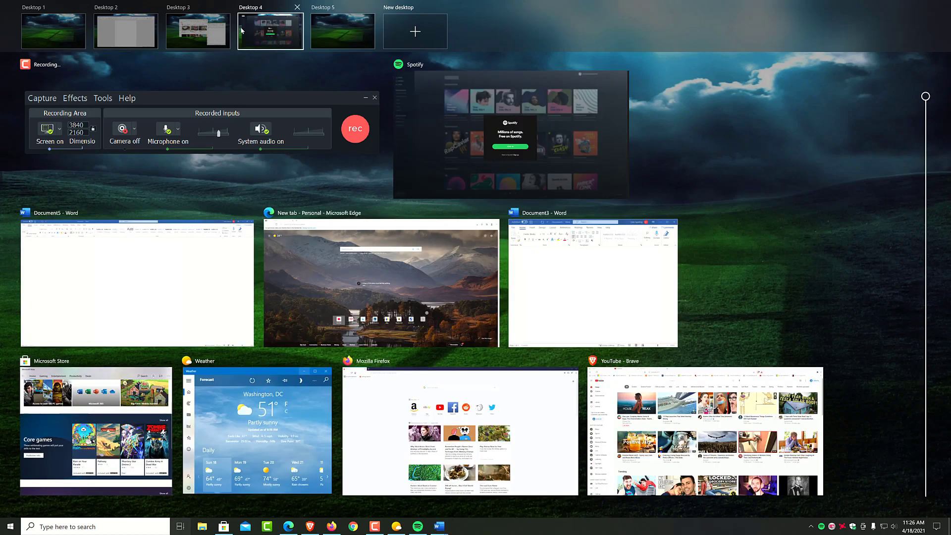
mouse_move(126, 31)
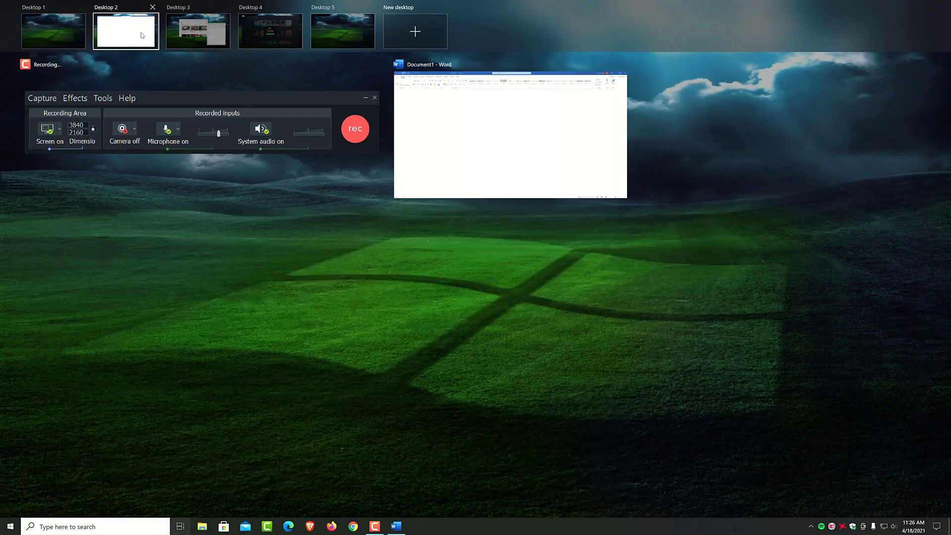
left_click(141, 35)
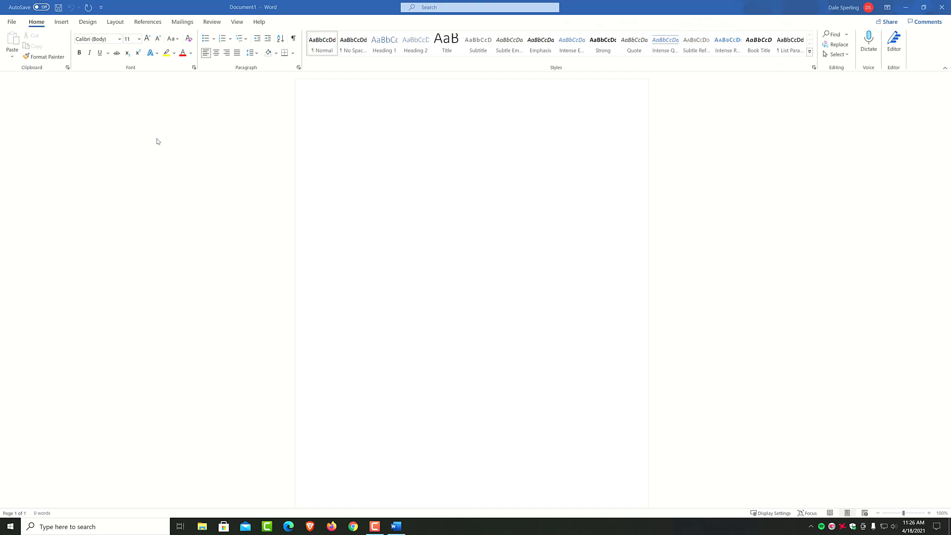
Switch to an empty desktop and cycle through neighbouring desktops with Ctrl+Win+Left/Right.
key("super+Tab")
left_click(33, 33)
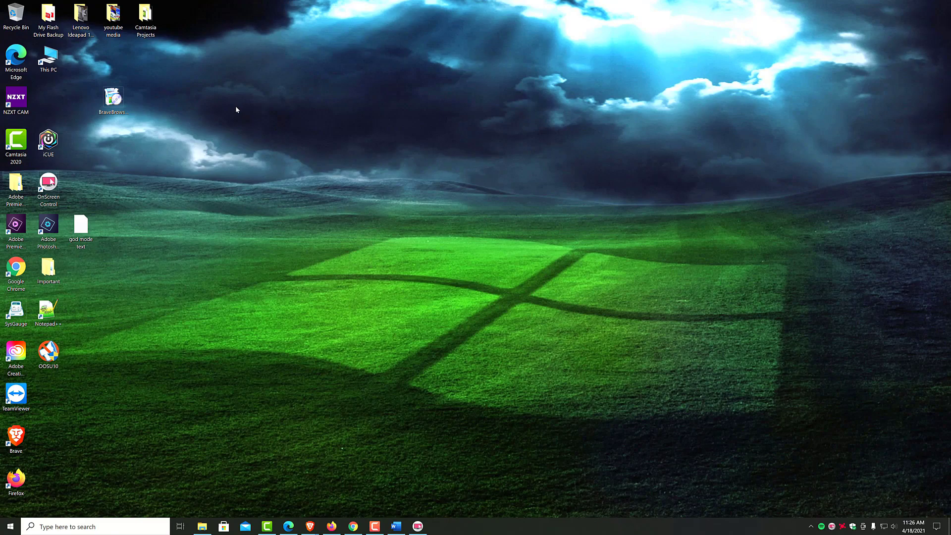
key("ctrl+super+Right")
key("ctrl+super+Right")
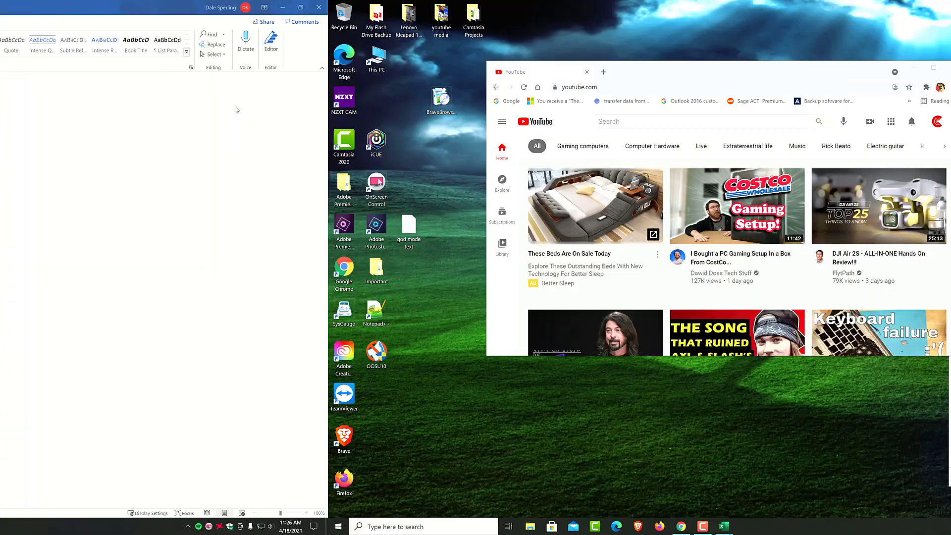
key("ctrl+super+Right")
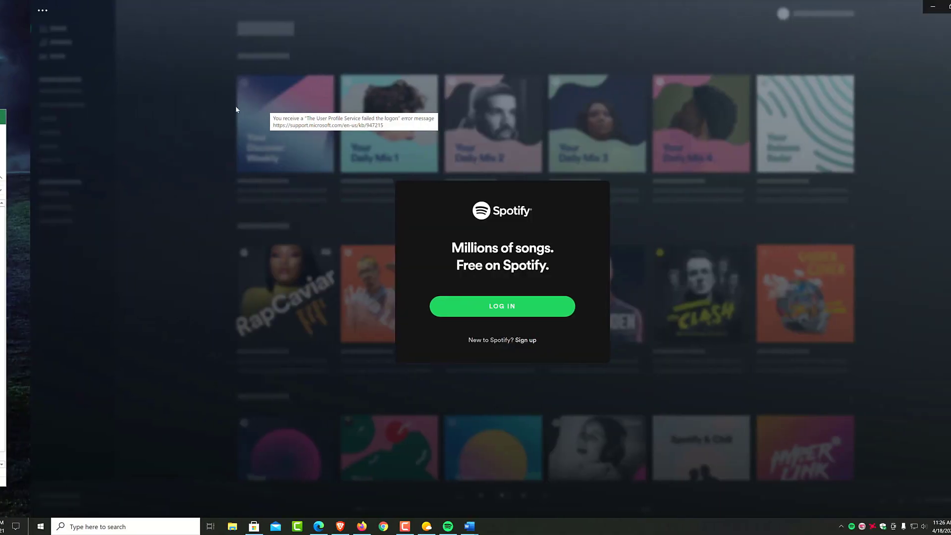
key("ctrl+super+Right")
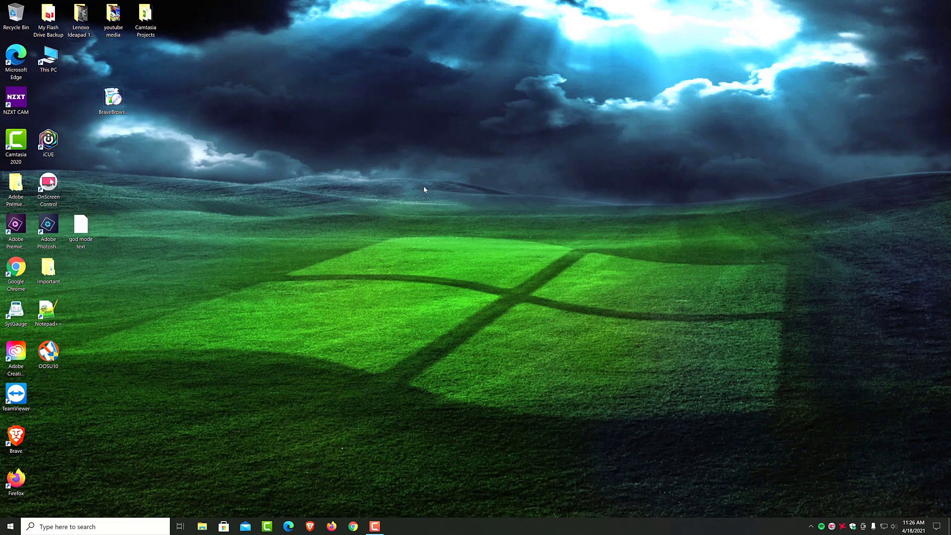
key("ctrl+super+Left")
key("ctrl+super+Left")
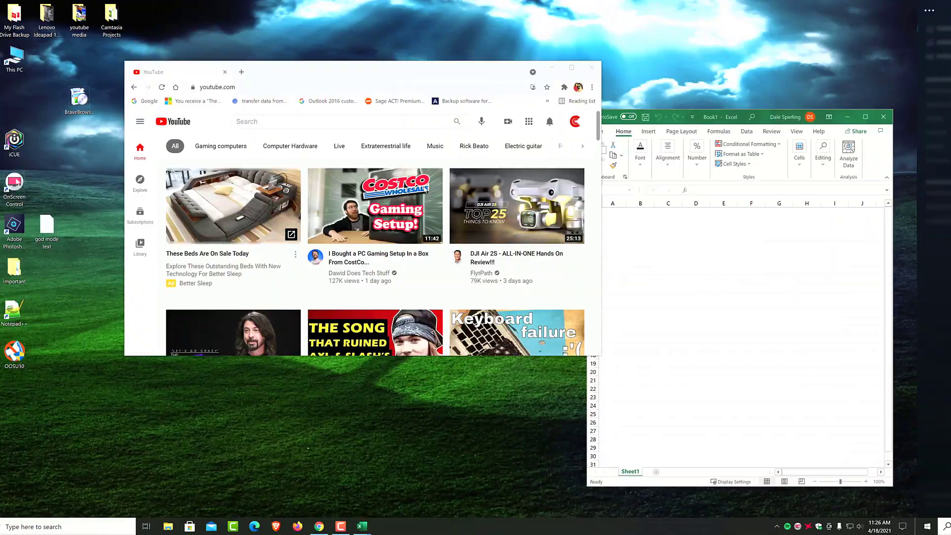
key("ctrl+super+Right")
key("ctrl+super+Right")
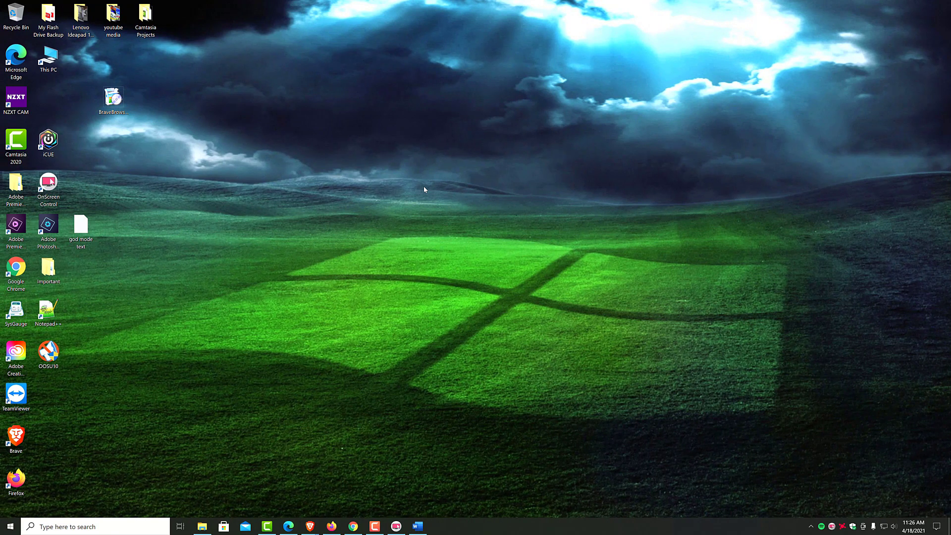
key("ctrl+super+Right")
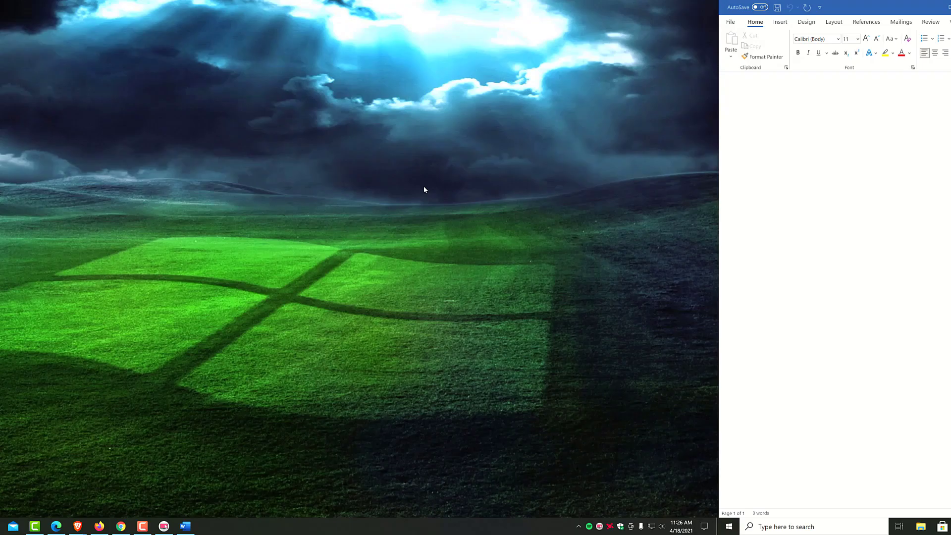
key("ctrl+super+Left")
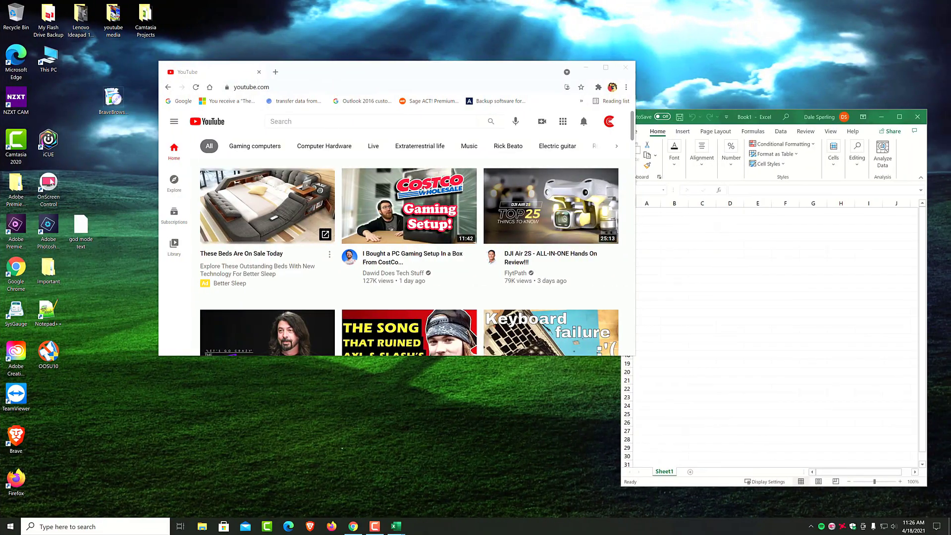
key("ctrl+super+Left")
key("ctrl+super+Right")
key("ctrl+super+Right")
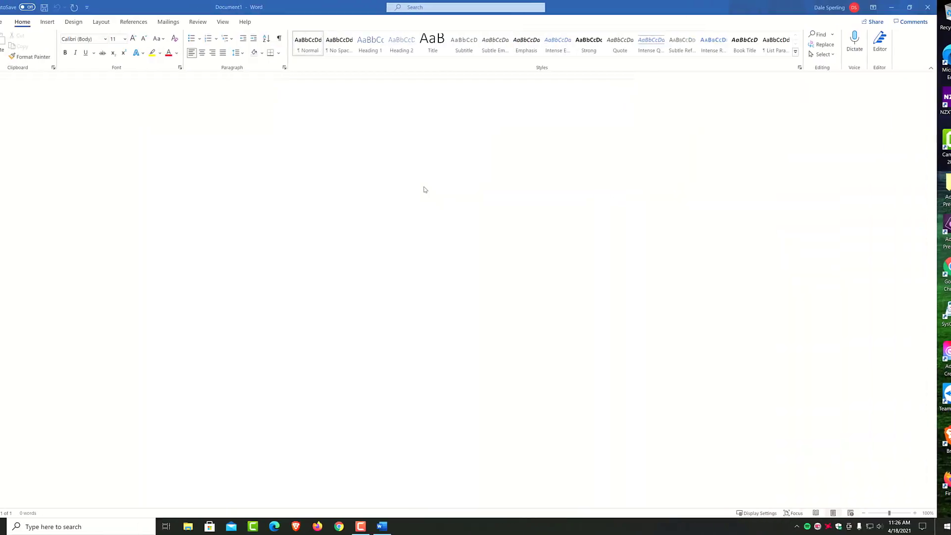
key("ctrl+super+Right")
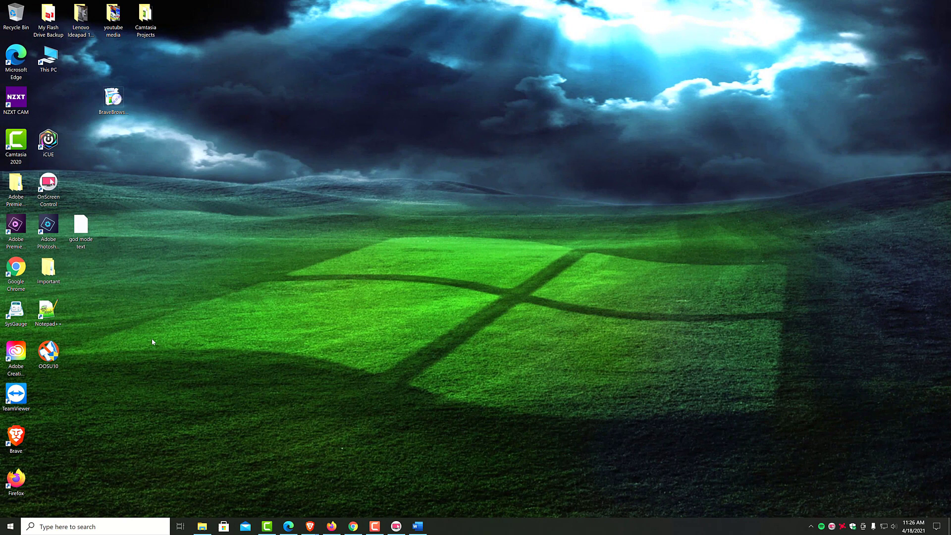
Switch desktops with the Start menu open, dismiss it, move to the empty desktop and open Task View.
left_click(10, 526)
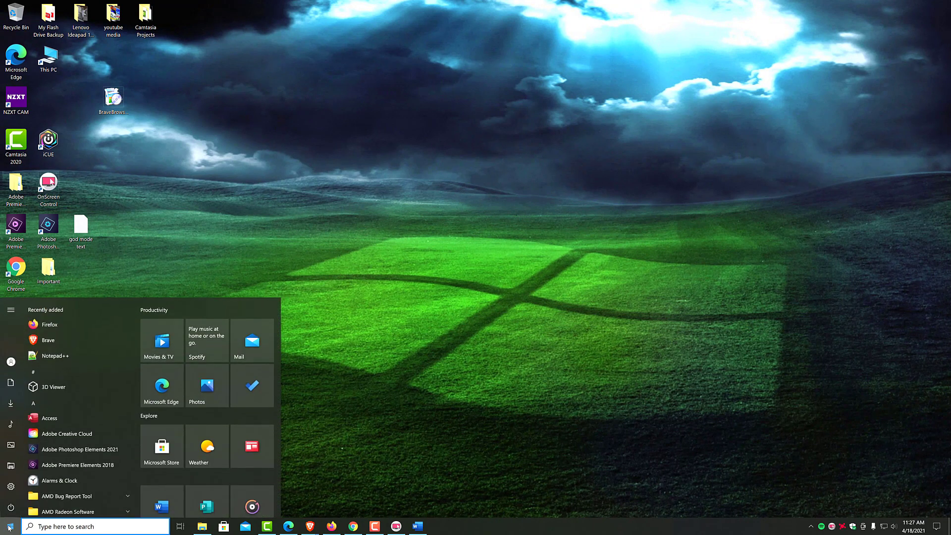
key("ctrl+super+Left")
key("ctrl+super+Left")
key("ctrl+super+Left")
key("ctrl+super+Left")
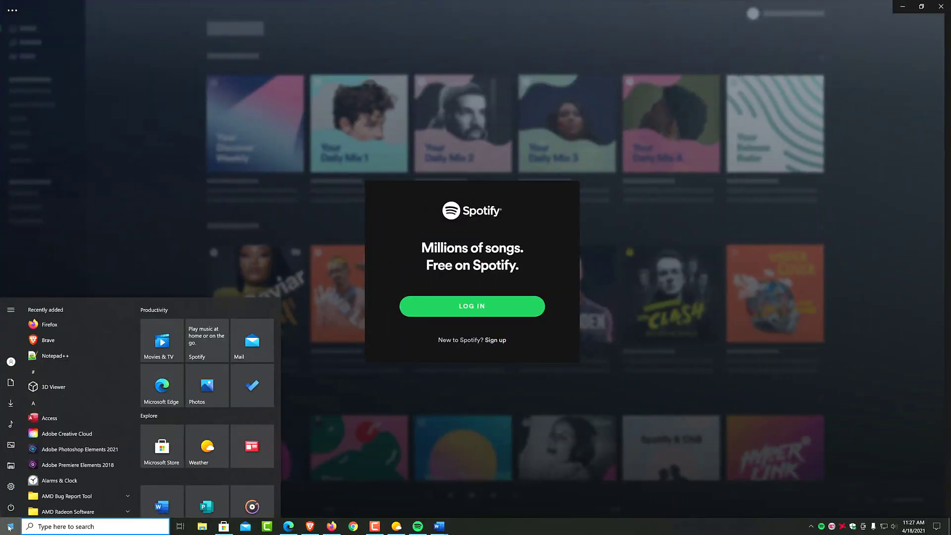
key("ctrl+super+Left")
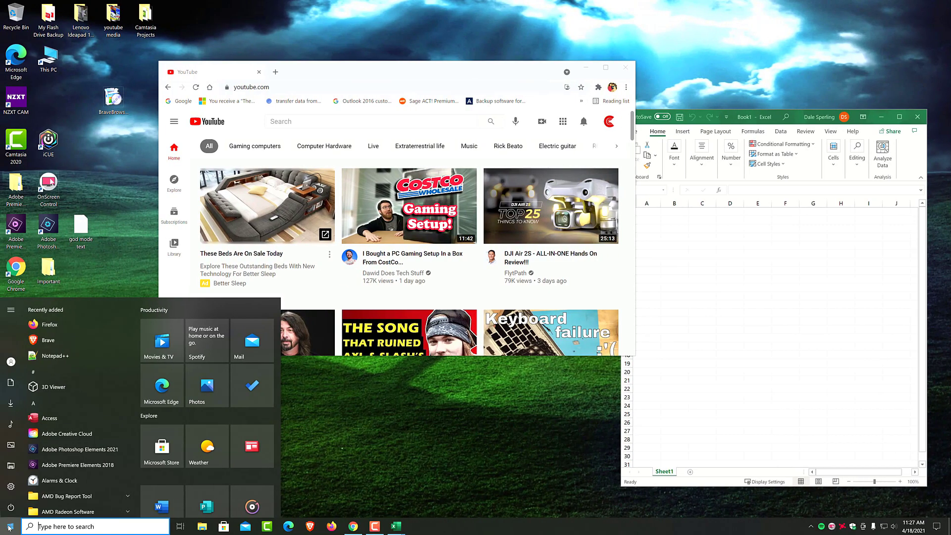
left_click(428, 411)
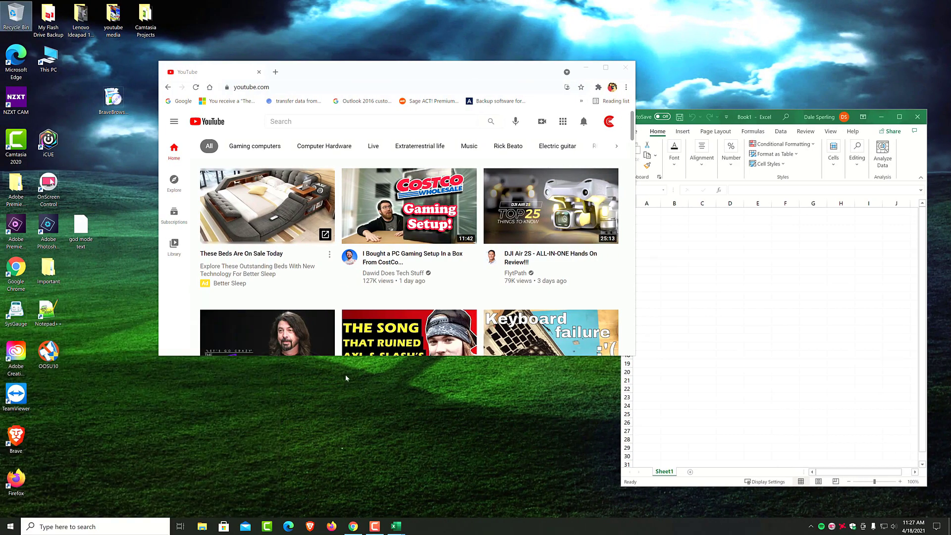
key("ctrl+super+Left")
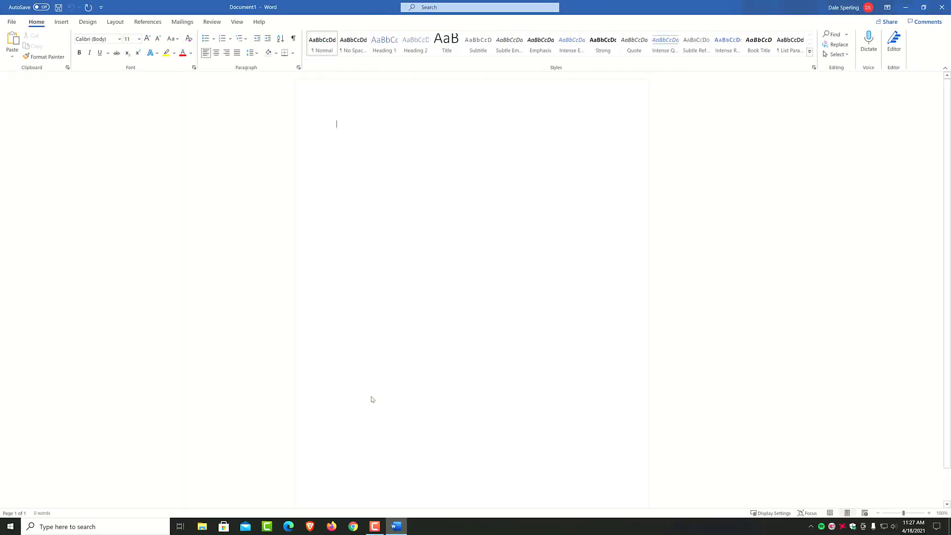
key("ctrl+super+Left")
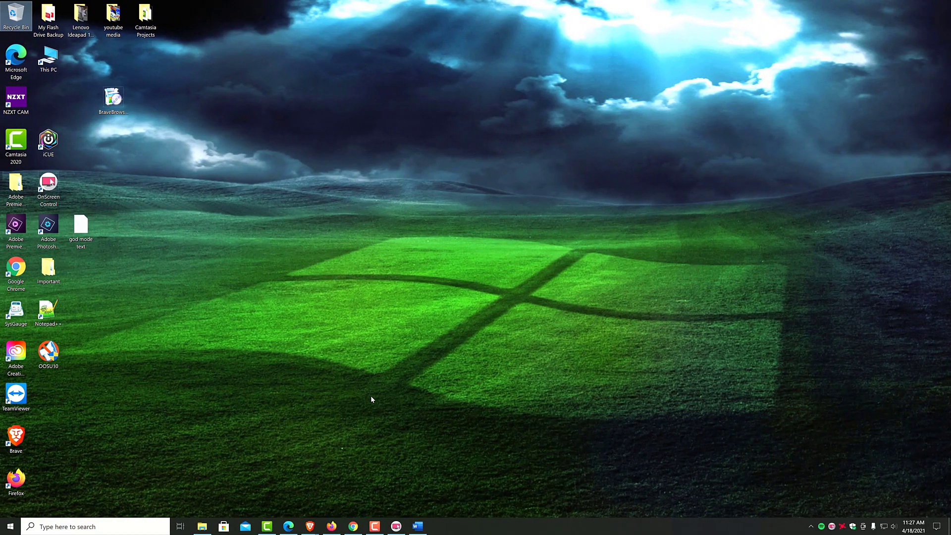
key("super+Tab")
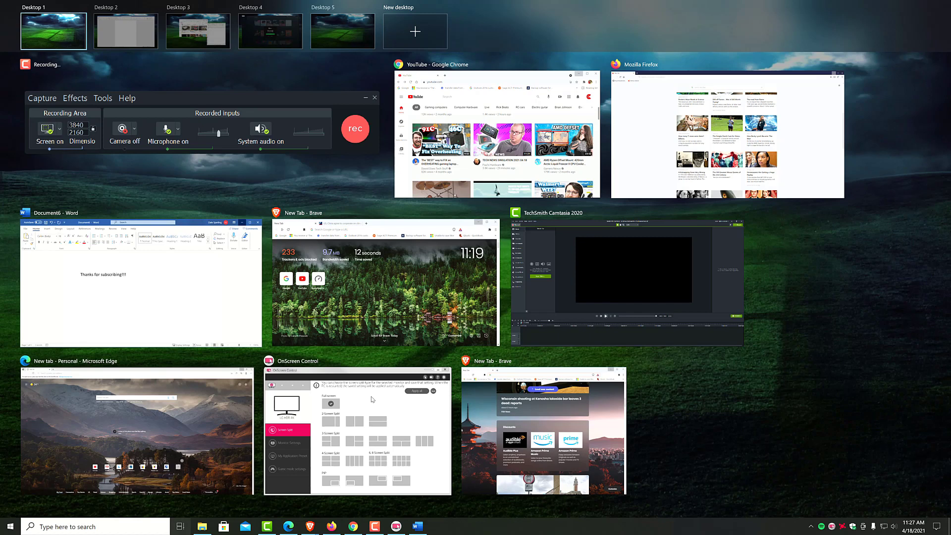
Show the Rename option for Desktop 1, then switch to the empty Desktop 4.
right_click(35, 28)
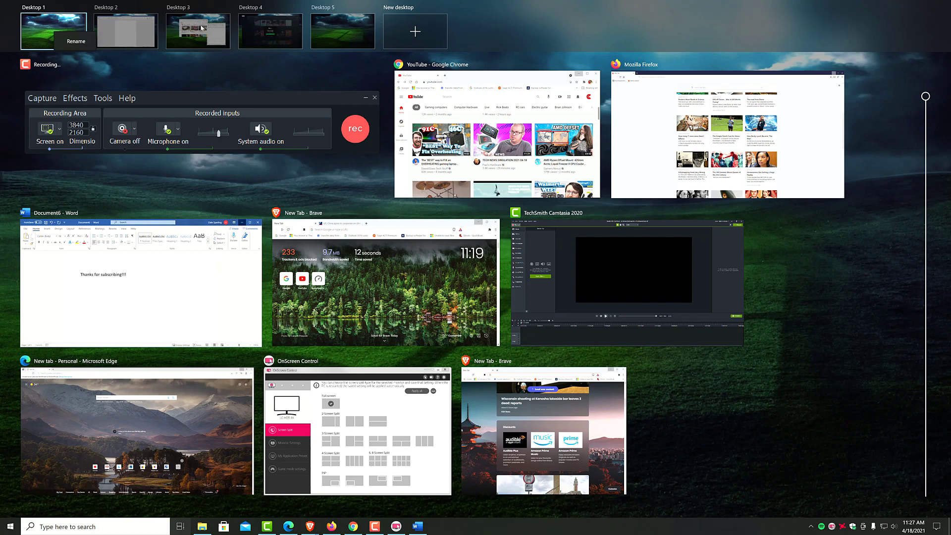
left_click(261, 21)
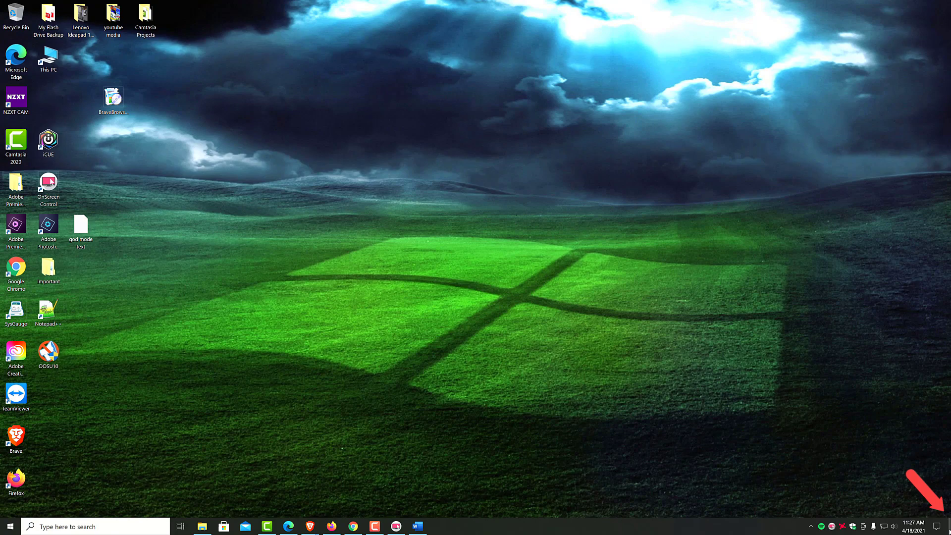
Restore the browser new tab window to a smaller size, then hide all windows with Show Desktop.
left_click(353, 527)
mouse_move(310, 526)
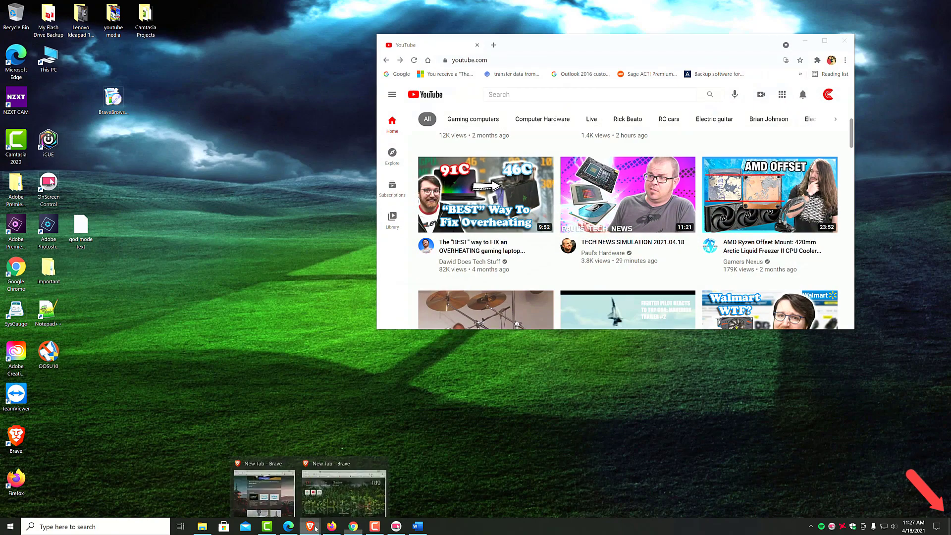
left_click(343, 491)
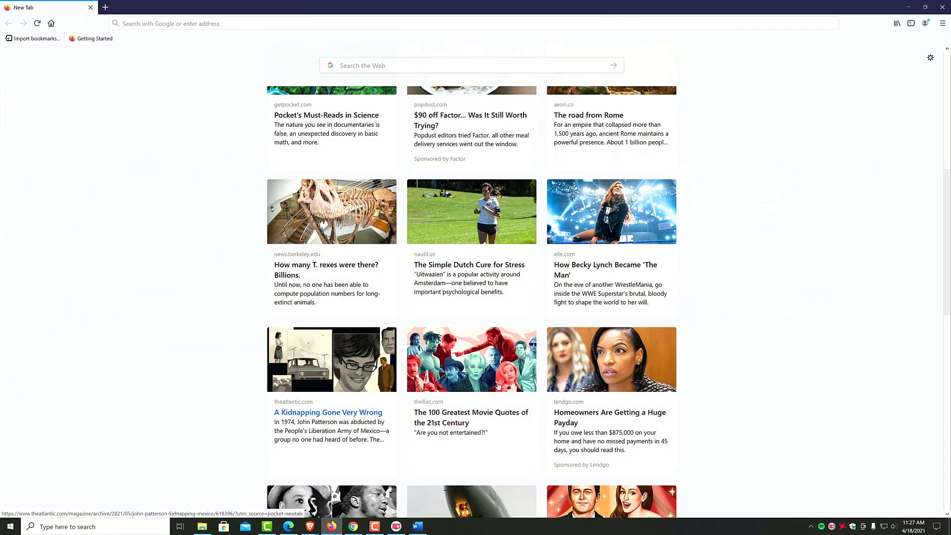
double_click(914, 9)
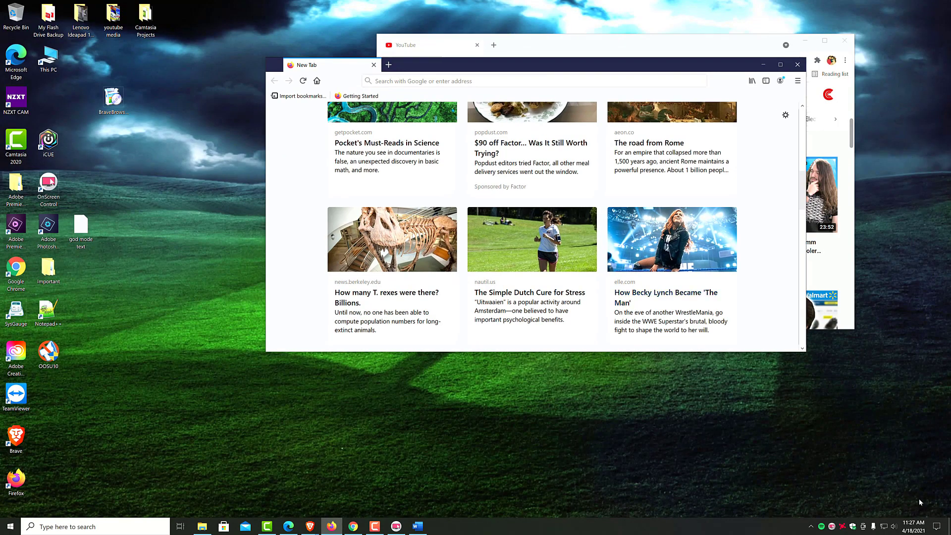
left_click(949, 526)
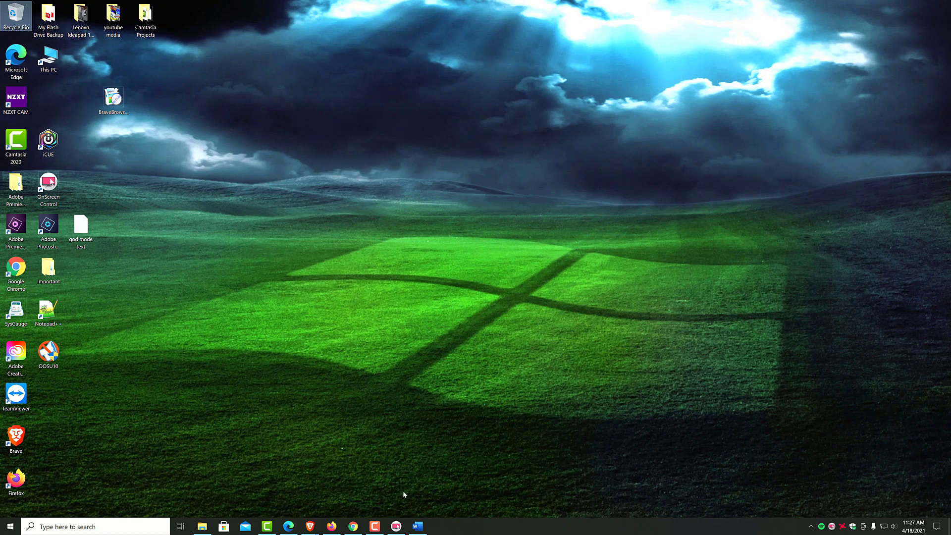
Bring the browser windows back to the front, then minimize everything with Win+D.
left_click(353, 526)
mouse_move(310, 527)
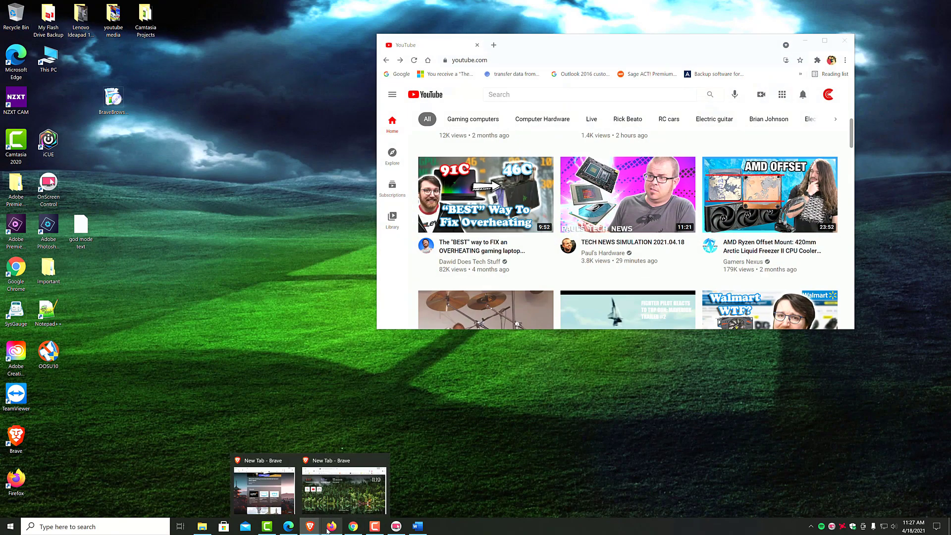
left_click(342, 491)
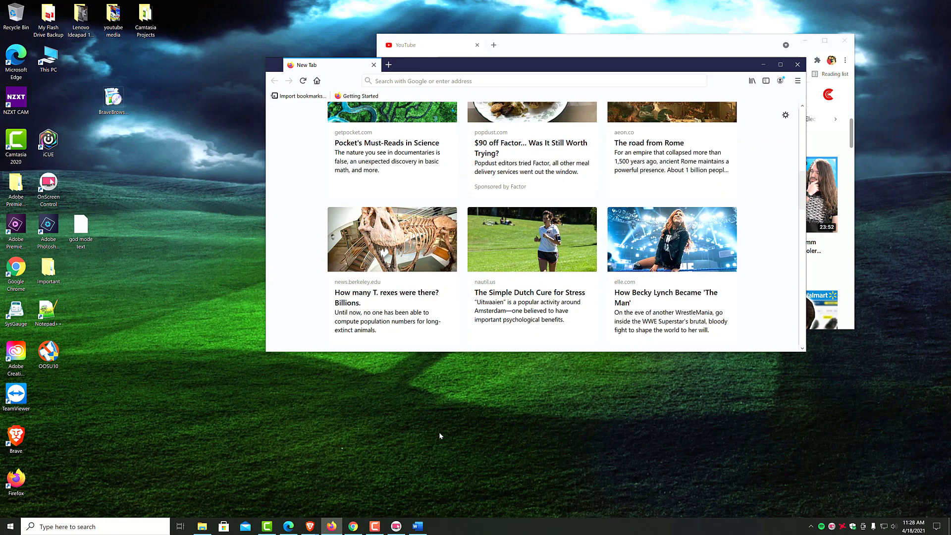
key("super+d")
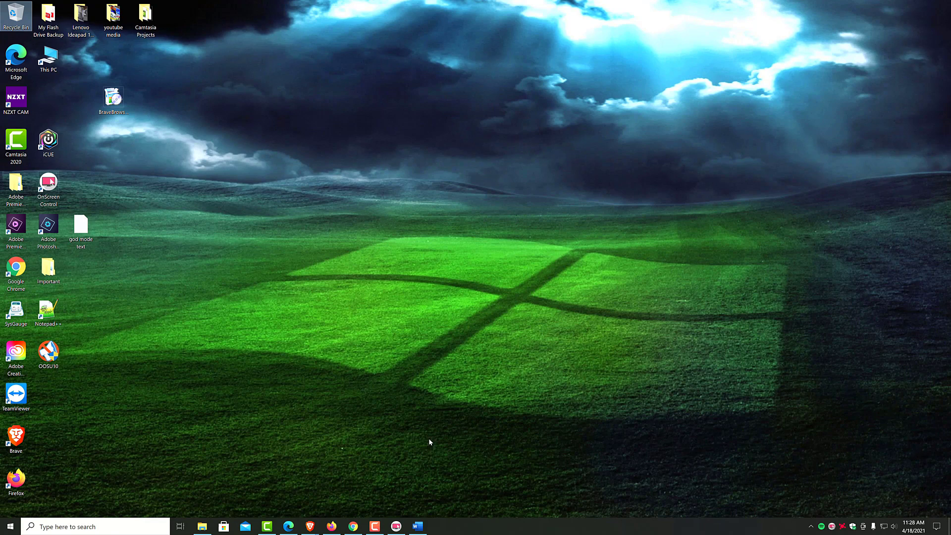
Open Windows Settings (via Start, then Win+I) and go to Personalization > Taskbar.
left_click(10, 526)
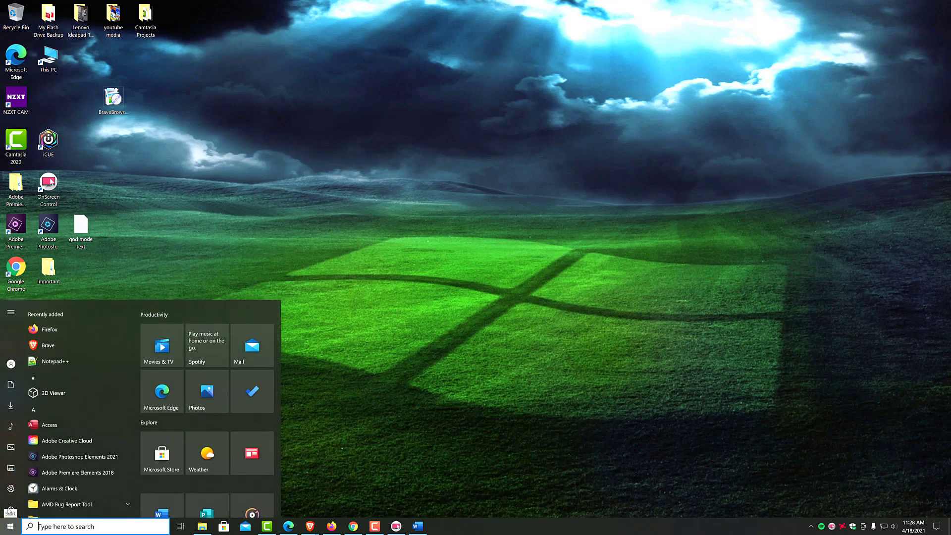
left_click(10, 486)
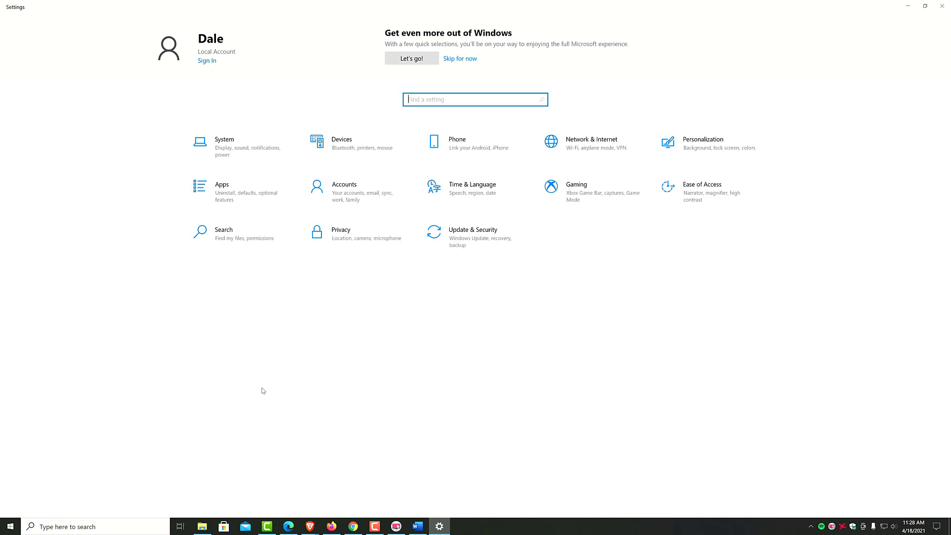
left_click(941, 6)
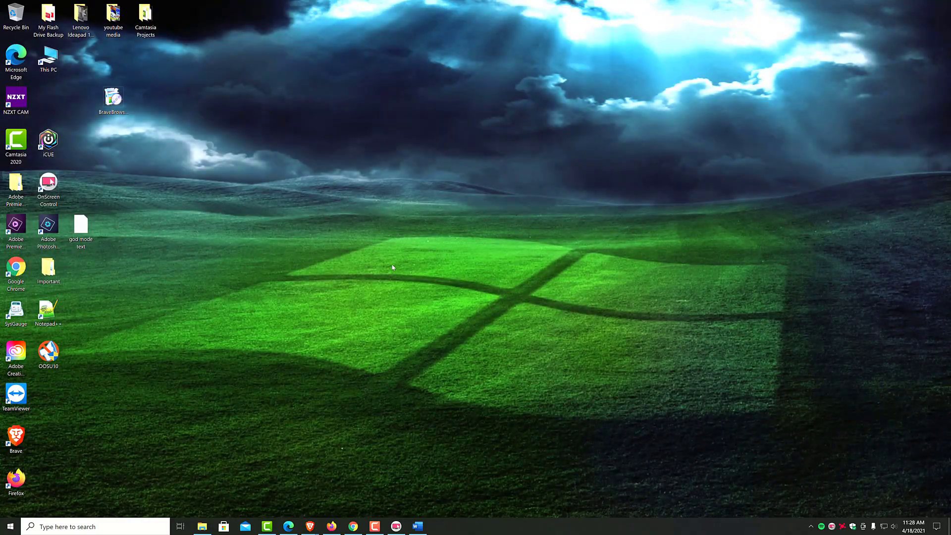
key("super+i")
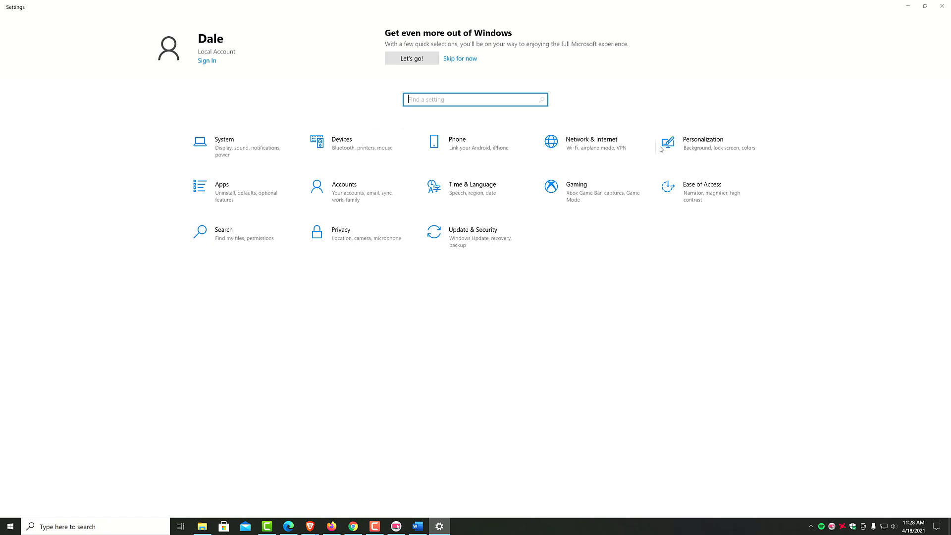
left_click(703, 143)
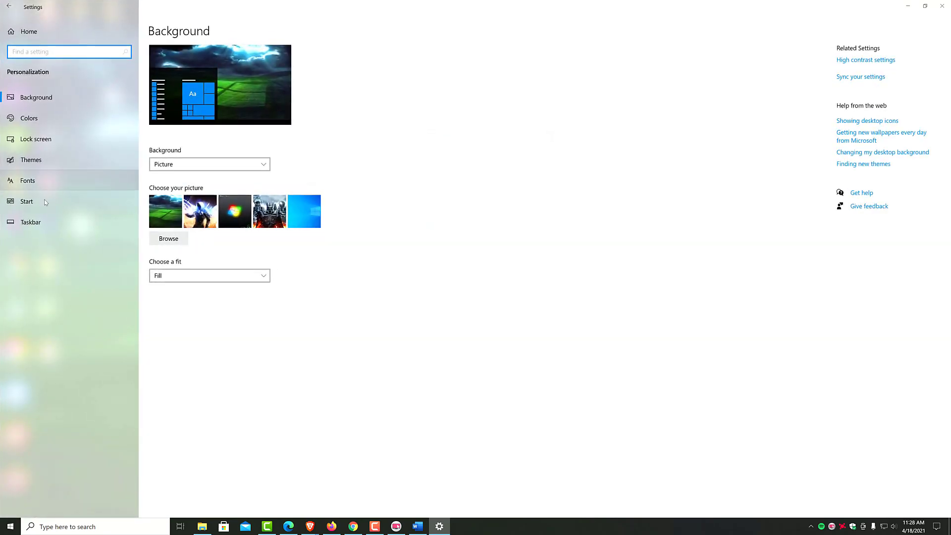
left_click(43, 222)
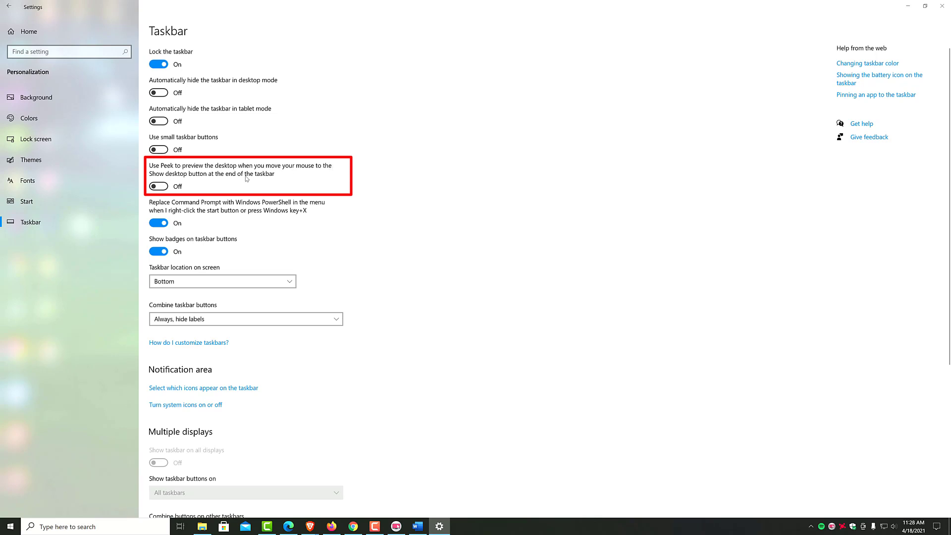
Turn on 'Use Peek to preview the desktop', close Settings and bring the Brave, Edge and YouTube windows up.
left_click(159, 186)
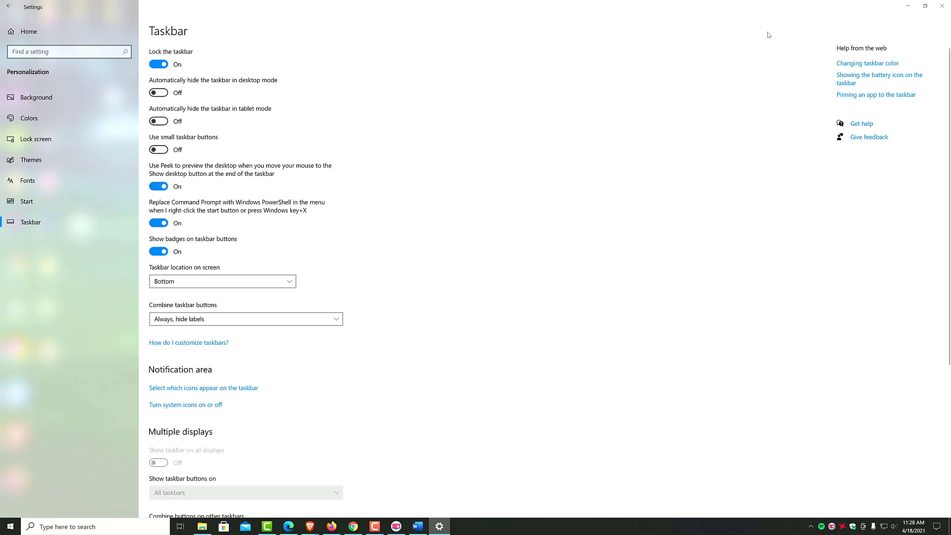
left_click(942, 6)
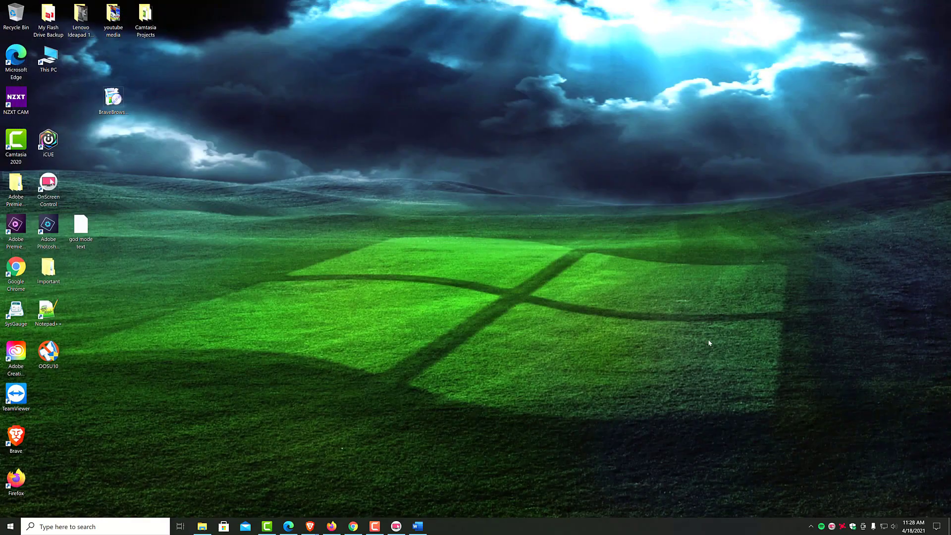
left_click(331, 527)
mouse_move(310, 526)
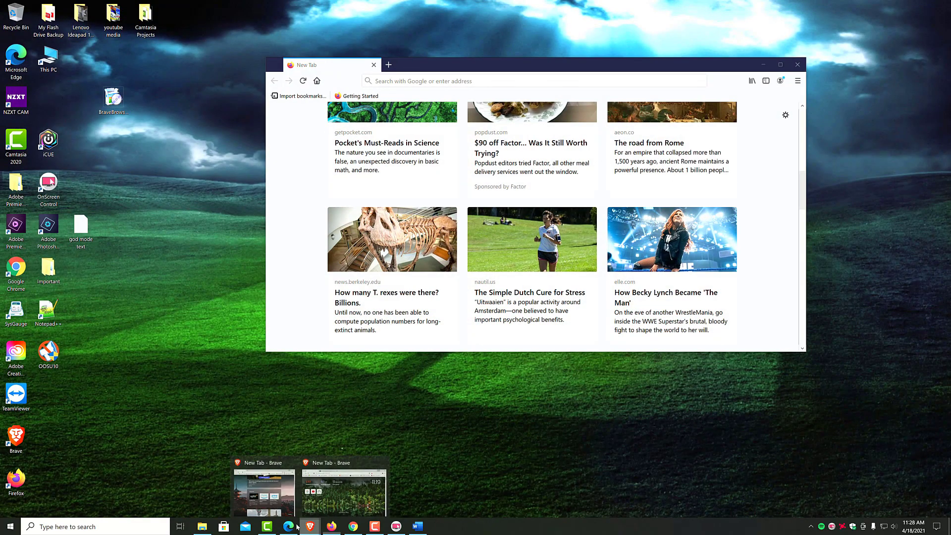
left_click(289, 527)
left_click(353, 527)
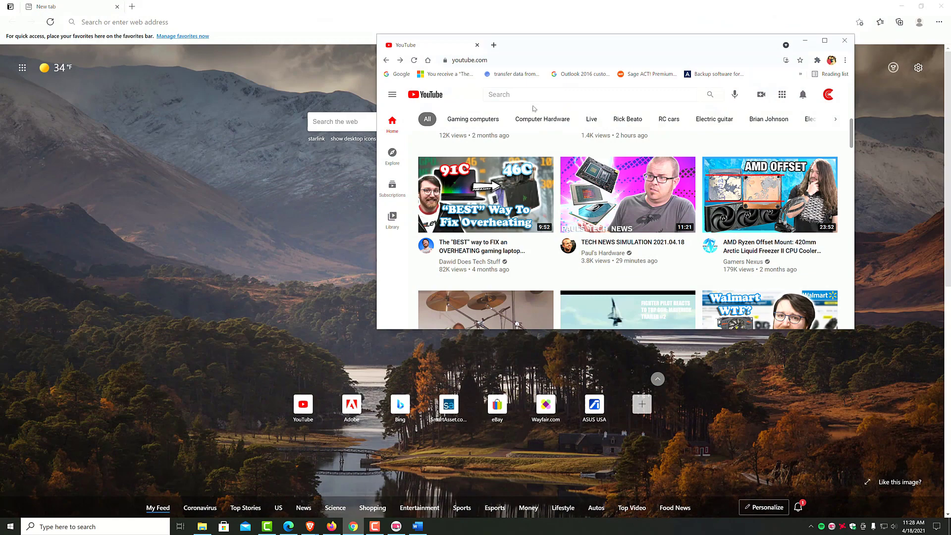
Move the YouTube window to the screen centre and bring the Brave new tab window forward.
mouse_move(606, 54)
left_mouse_down()
mouse_move(394, 88)
mouse_move(453, 77)
left_mouse_up()
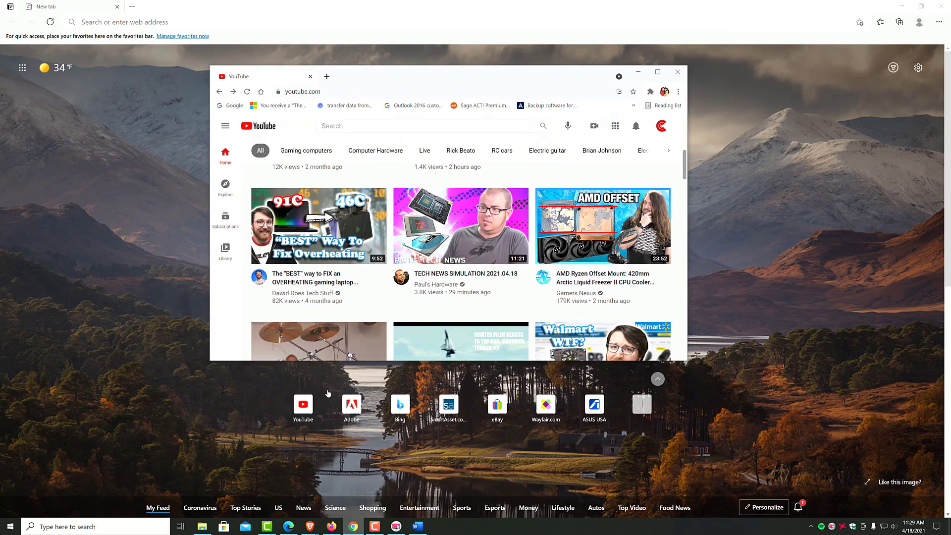
left_click(310, 526)
left_click(262, 485)
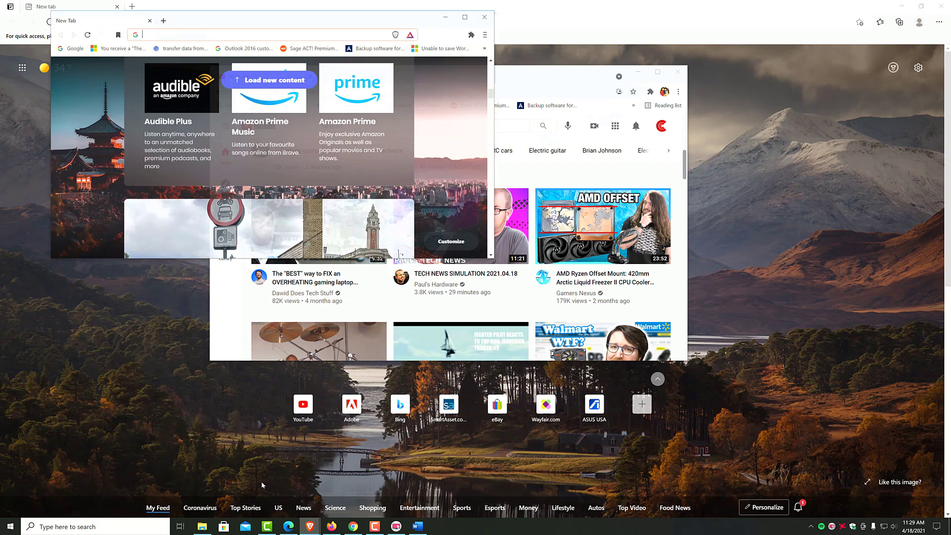
Drag the Brave window into position layered over the YouTube window.
left_click_drag(397, 11, 606, 83)
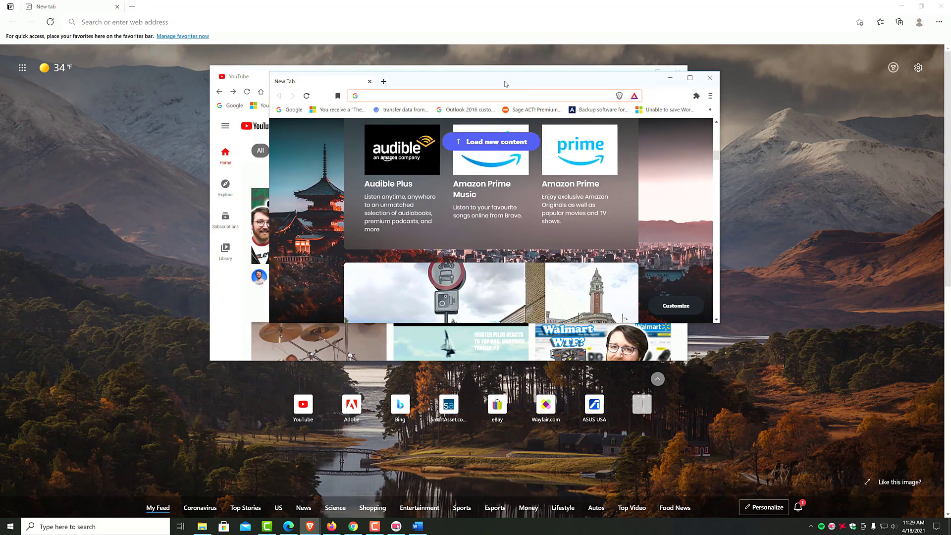
mouse_move(556, 80)
left_mouse_down()
mouse_move(556, 50)
mouse_move(507, 65)
left_mouse_up()
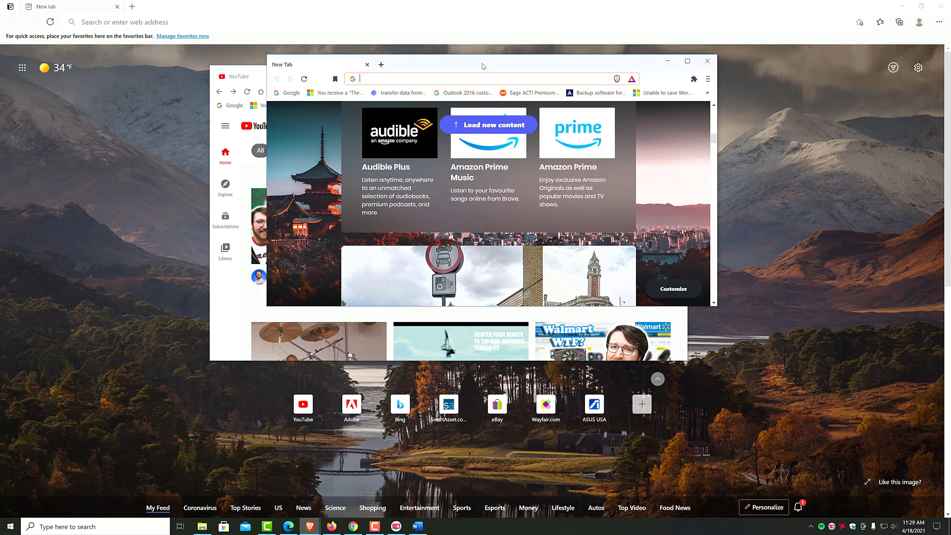
left_click_drag(483, 66, 451, 69)
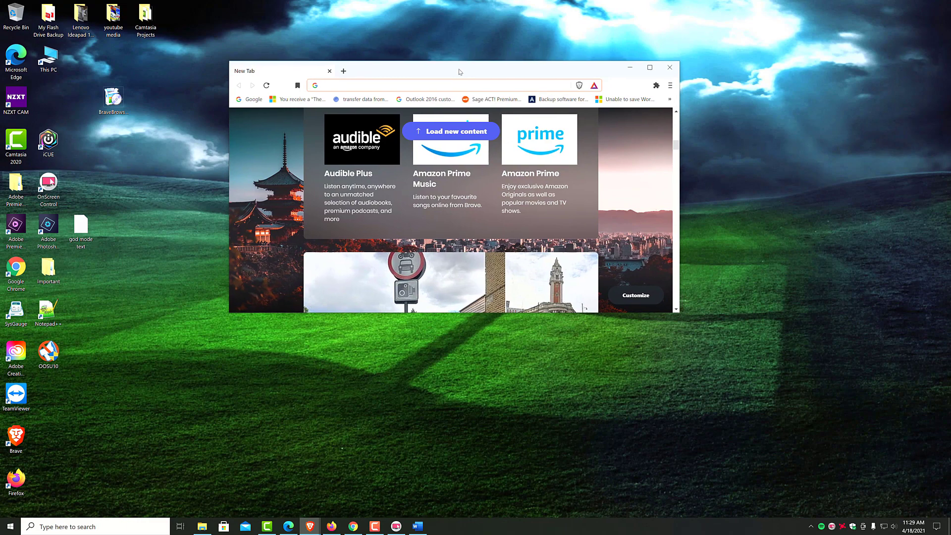
mouse_move(463, 71)
left_mouse_down()
mouse_move(458, 87)
mouse_move(515, 85)
left_mouse_up()
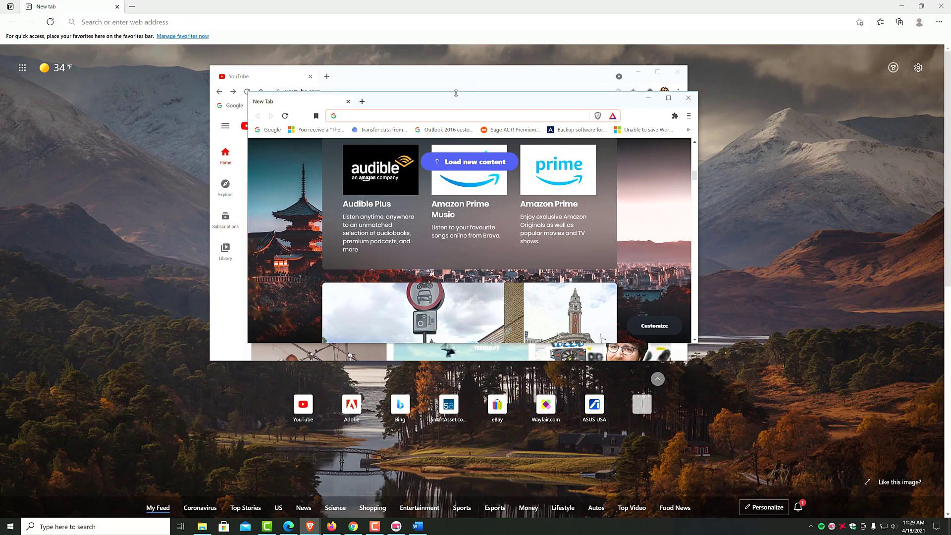
Maximize the Brave window, toggle F11 full screen on and off, then minimize it.
left_click(668, 98)
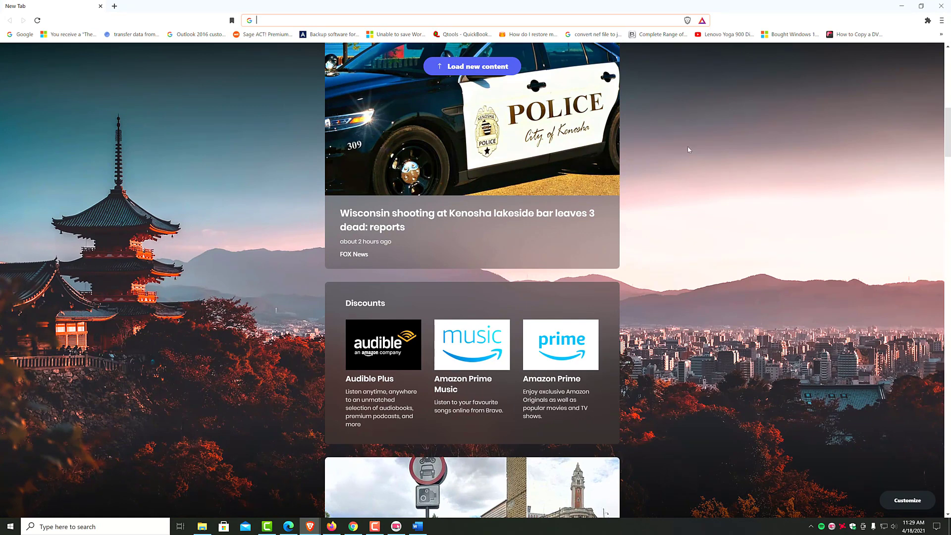
key("F11")
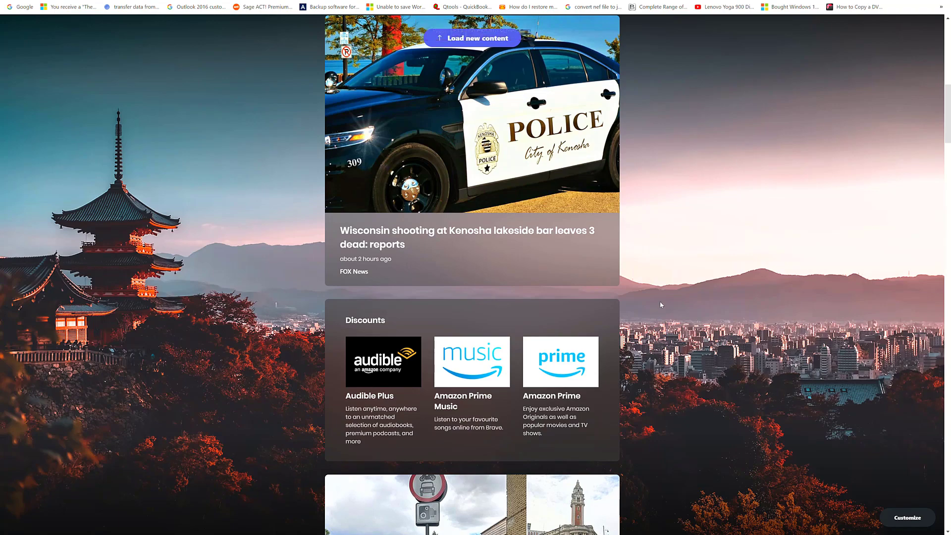
scroll(647, 292, "down", 2)
scroll(647, 292, "up", 3)
scroll(651, 283, "up", 2)
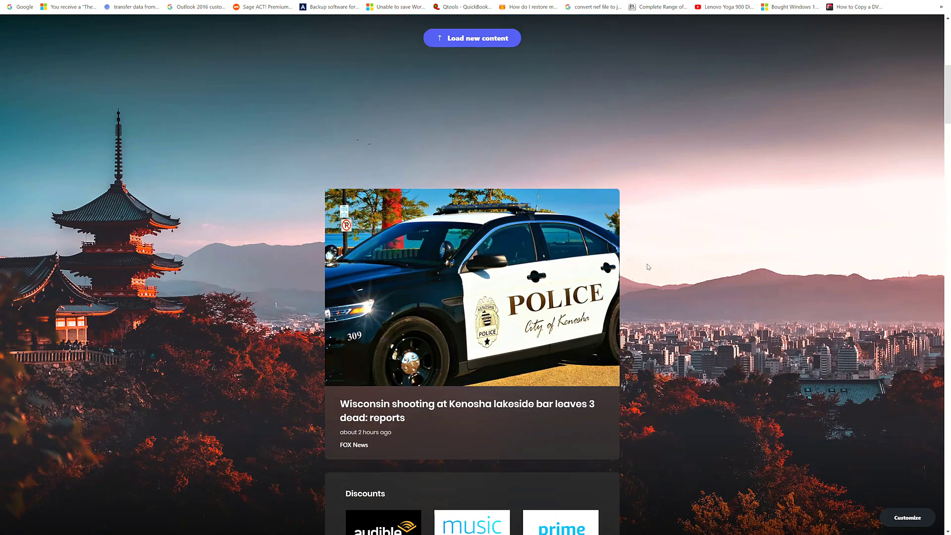
scroll(655, 274, "up", 1)
scroll(654, 273, "down", 2)
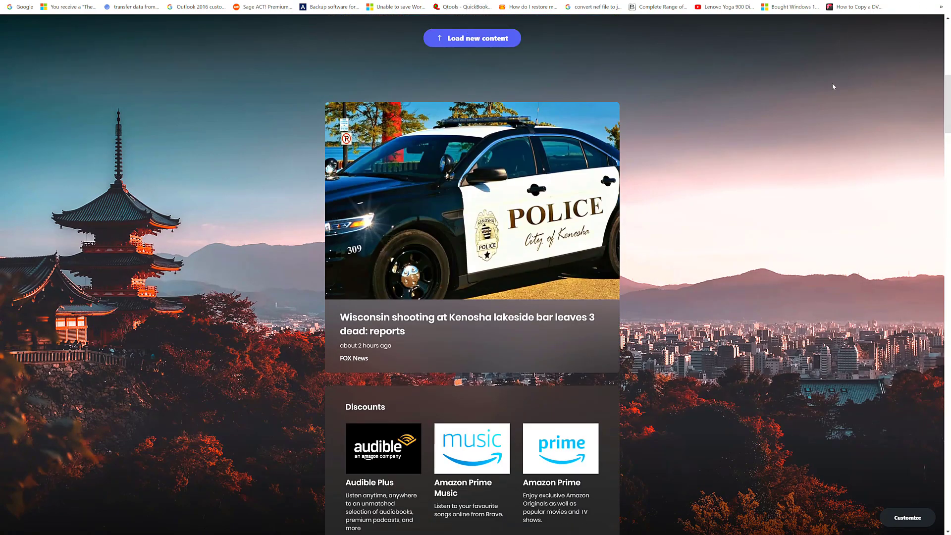
key("F11")
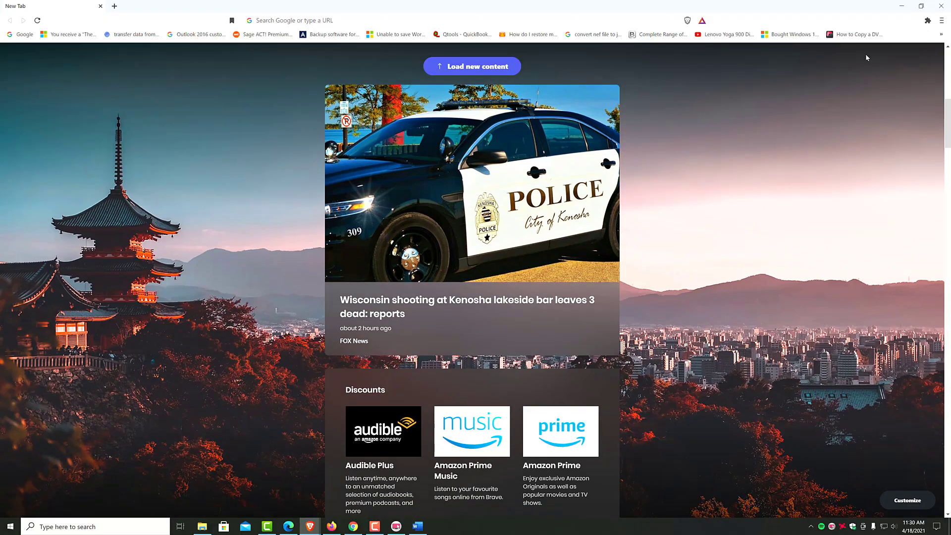
left_click(901, 6)
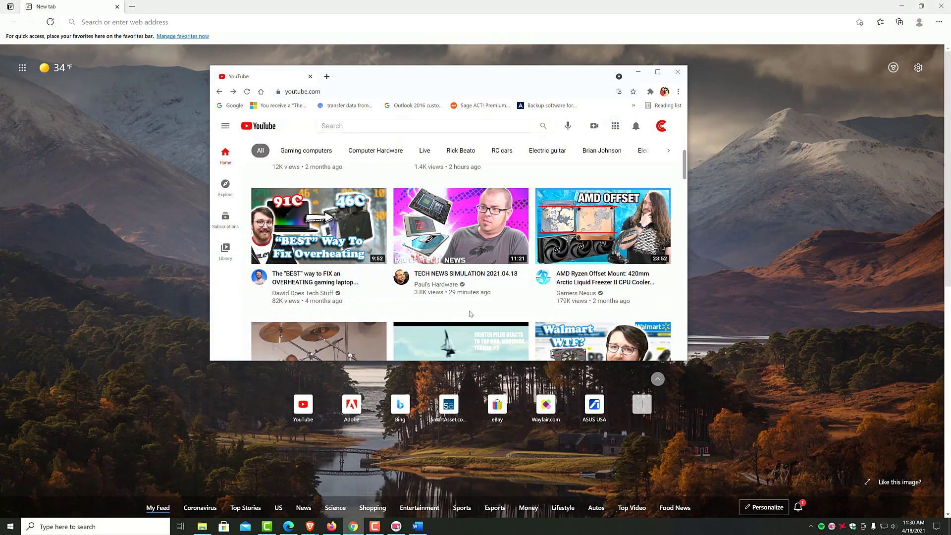
Maximize the YouTube window, enter and exit F11 full screen, then minimize it.
left_click(658, 72)
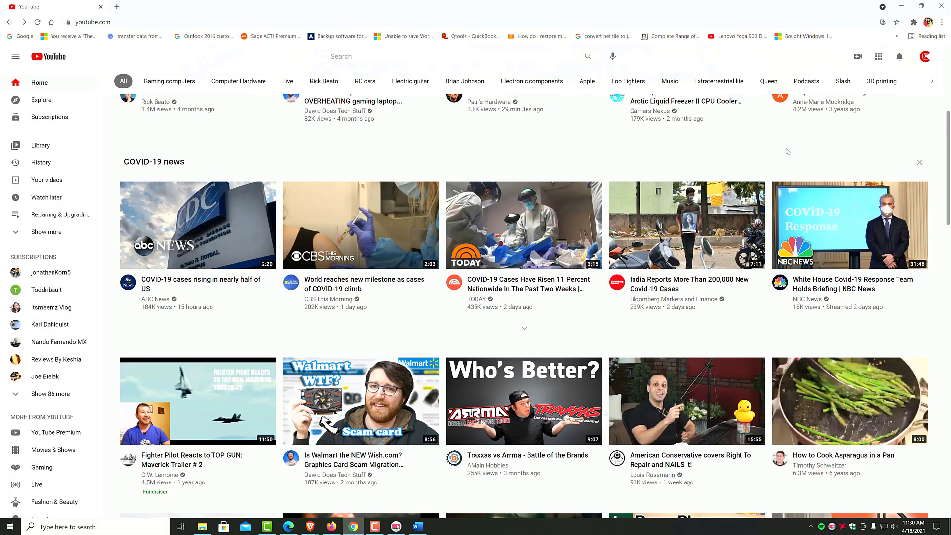
key("F11")
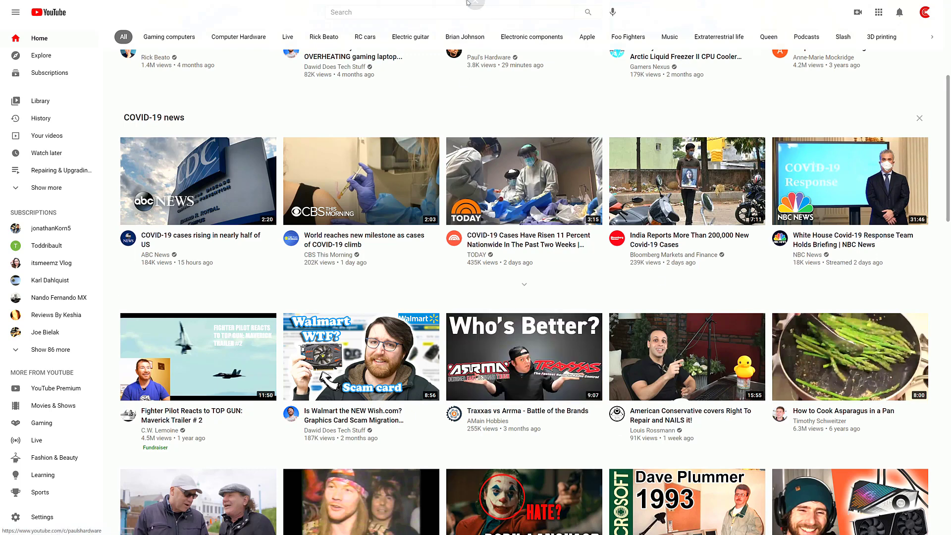
mouse_move(475, 3)
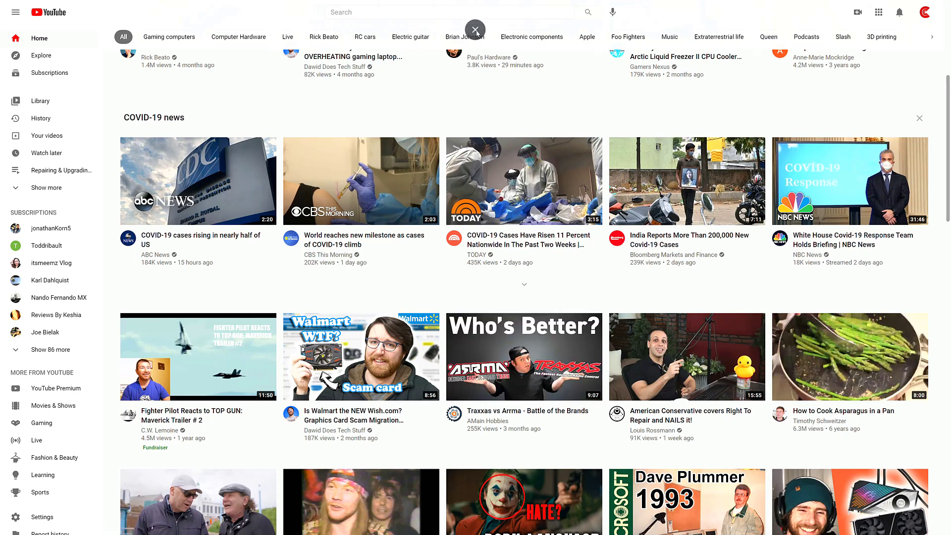
left_click(477, 29)
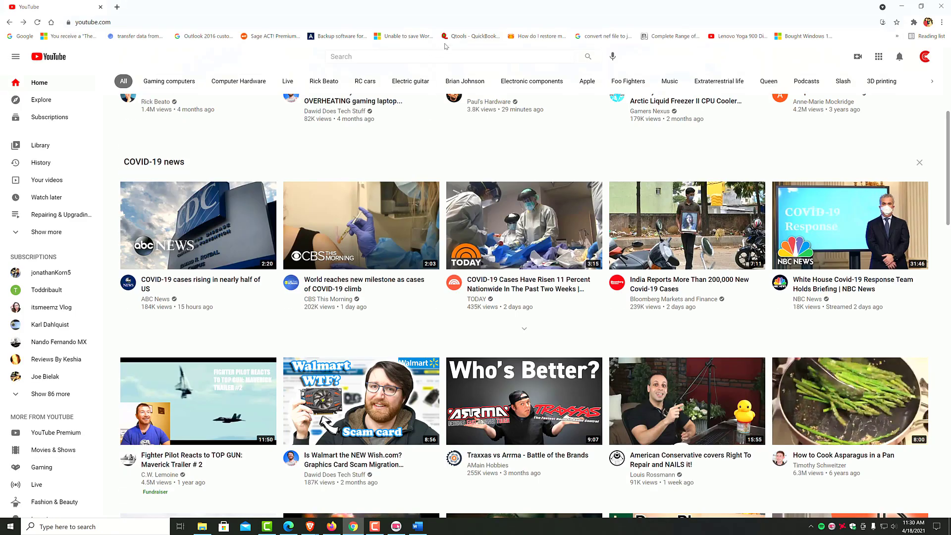
left_click(902, 6)
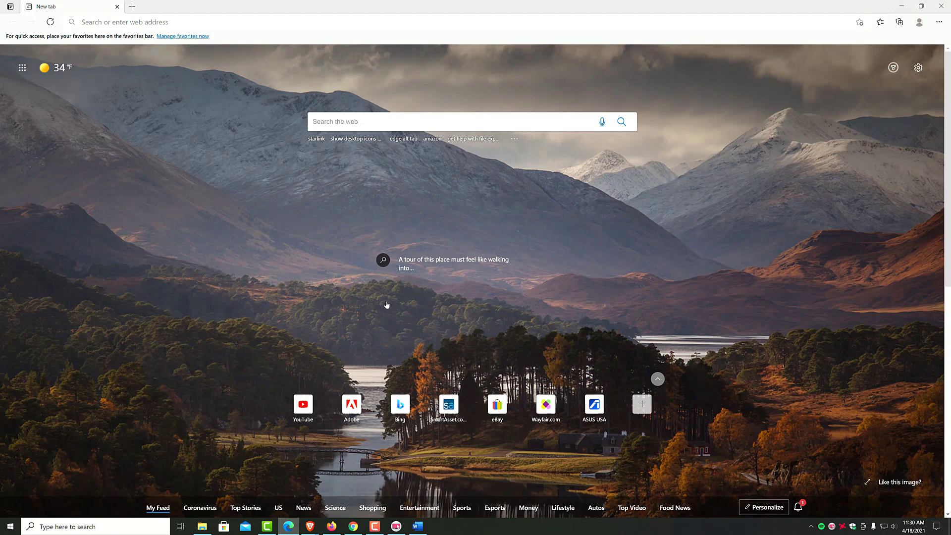
mouse_move(311, 527)
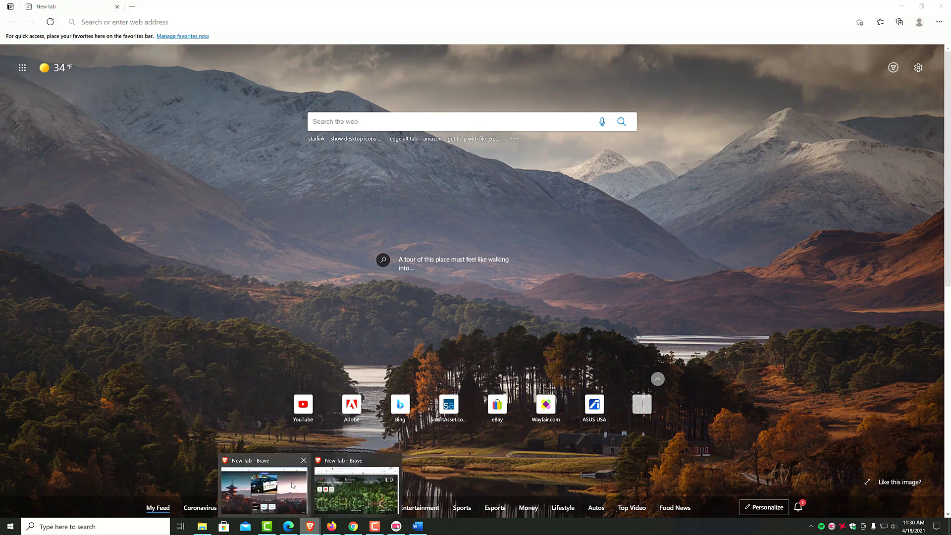
Bring up Brave's new tab window, maximize it and leave full-screen mode with F11.
left_click(264, 487)
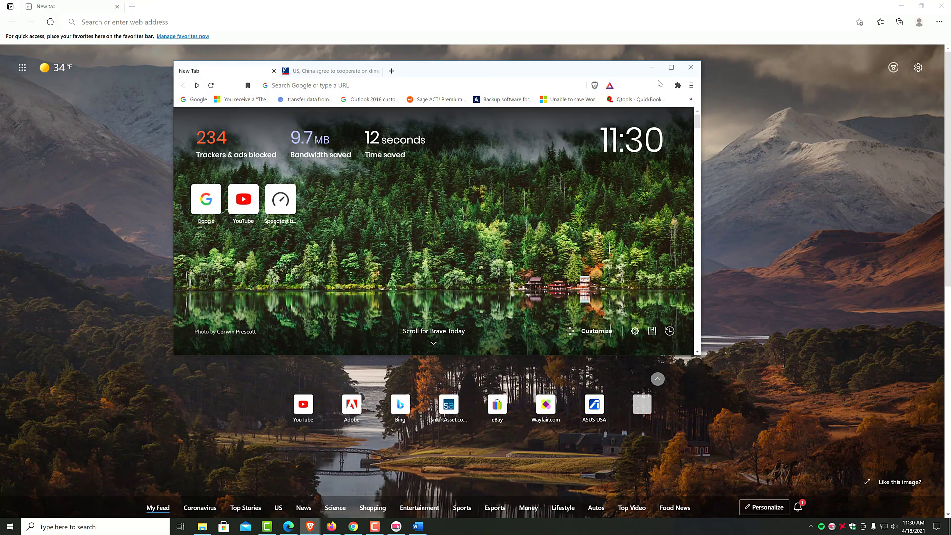
left_click(671, 68)
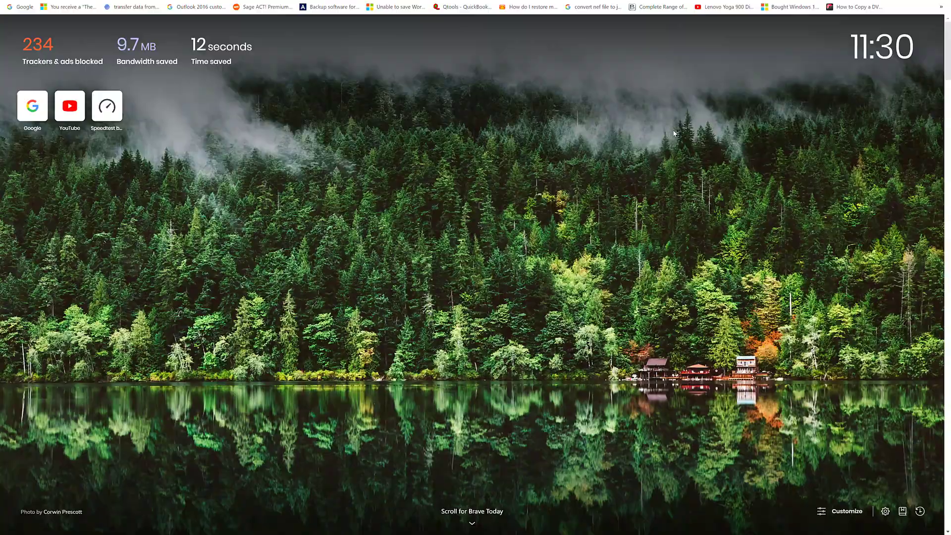
key("F11")
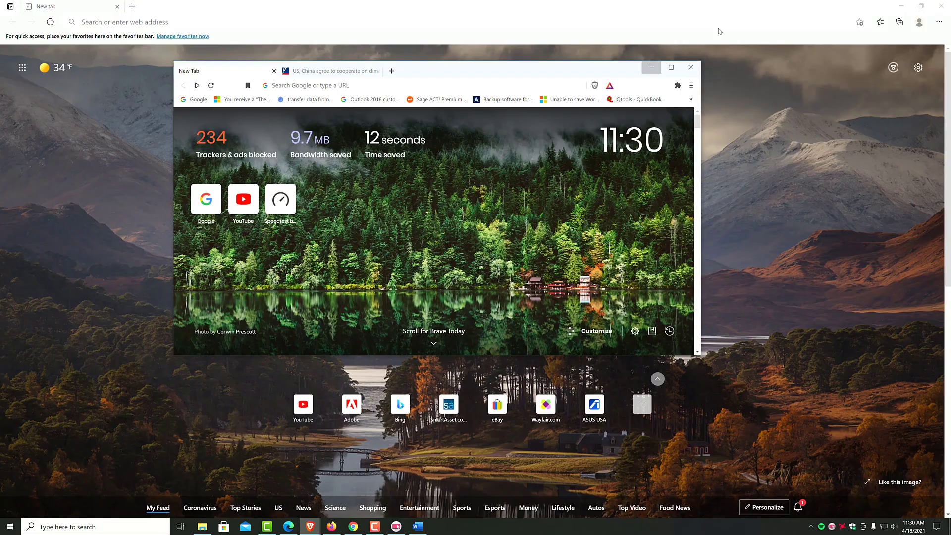
Minimize Brave and Firefox to reveal the empty desktop.
left_click(651, 67)
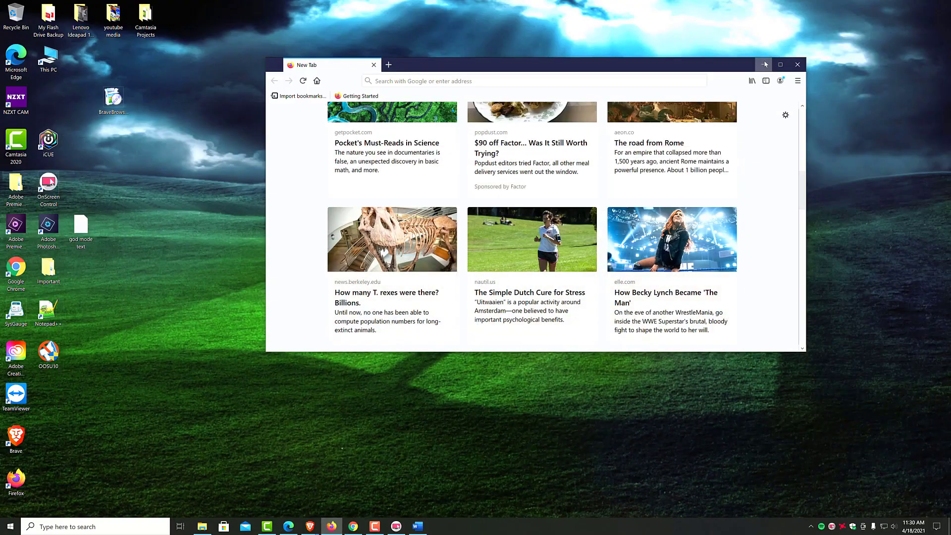
left_click(763, 64)
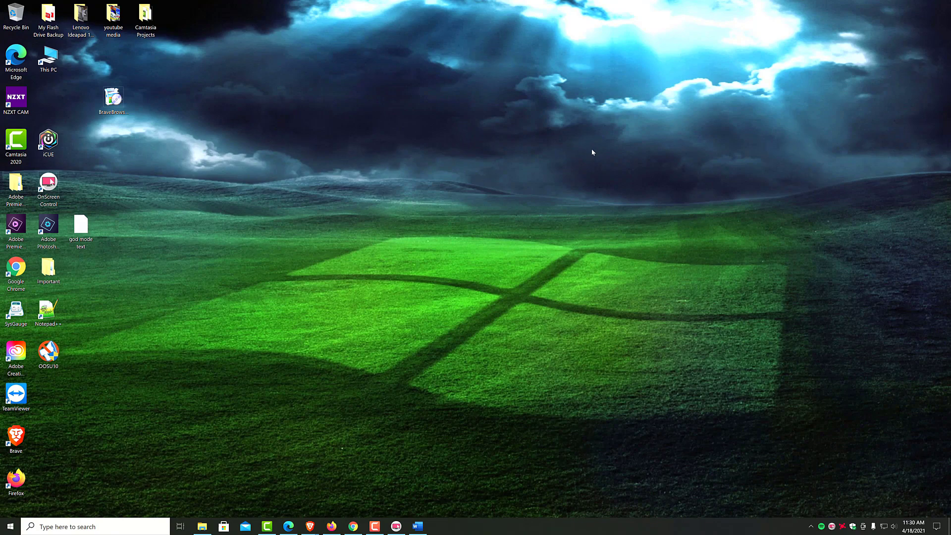
Restore Chrome's YouTube window from maximized and move it to the right side.
left_click(353, 527)
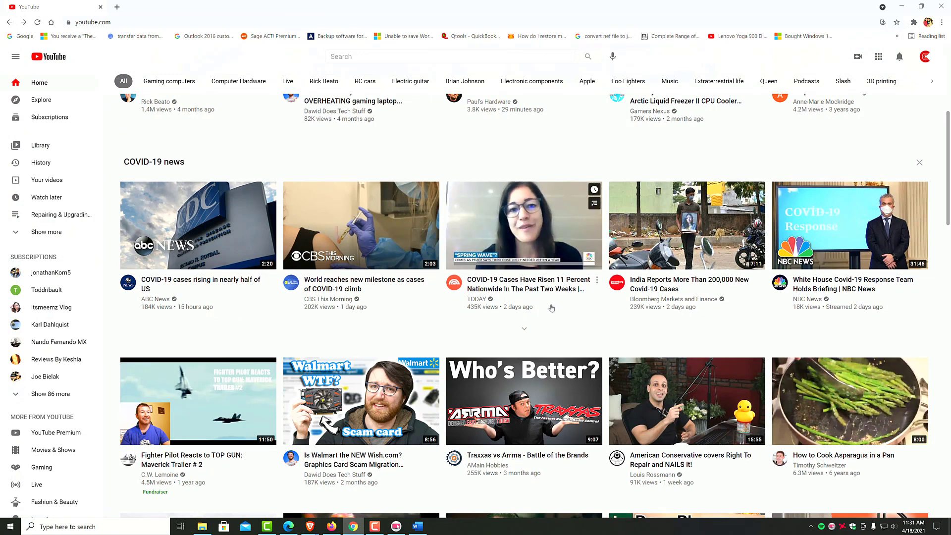
left_click(922, 7)
left_click_drag(575, 77, 786, 79)
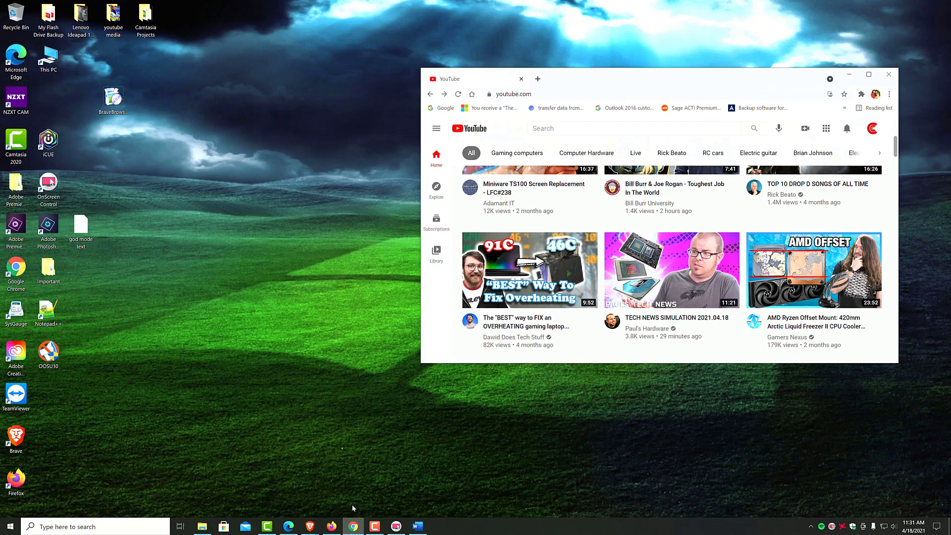
Place the Word document on the left, paste text into it, then bring YouTube to the front.
left_click(417, 528)
left_click_drag(419, 99, 389, 94)
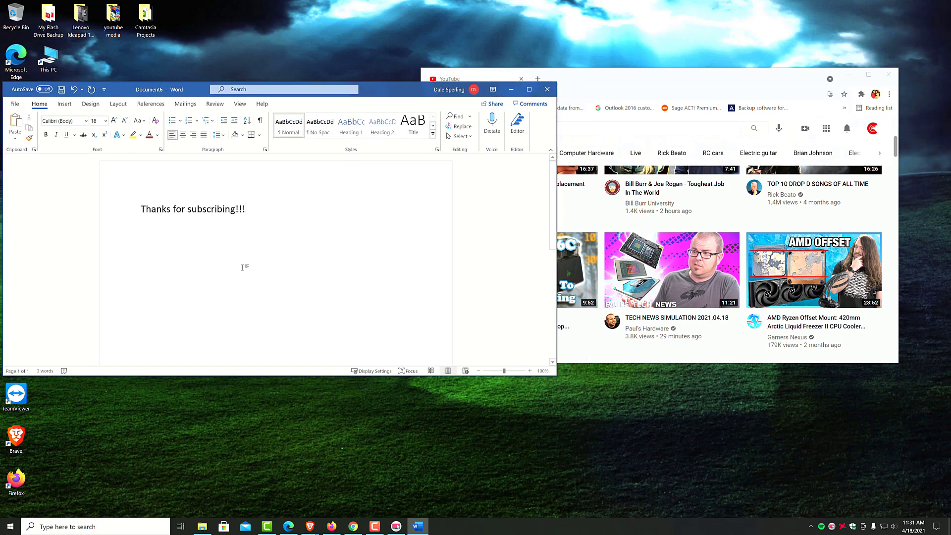
scroll(298, 223, "down", 3)
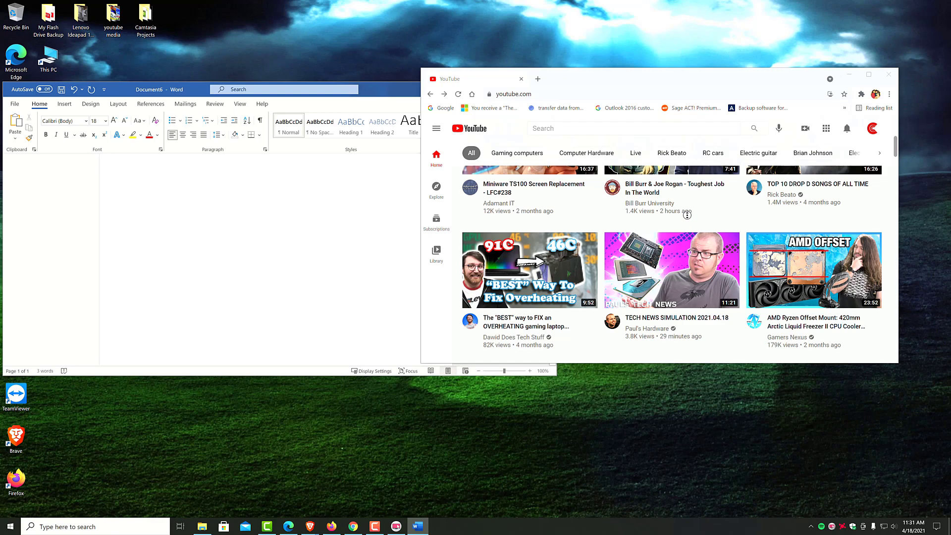
scroll(688, 214, "up", 1)
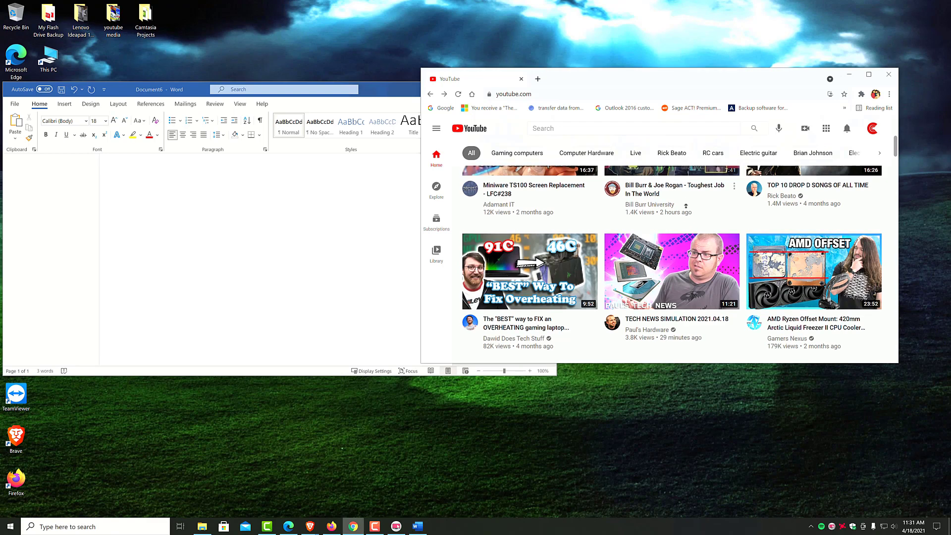
left_click(376, 88)
left_click(338, 188)
type("Thanks for subscribing!!!")
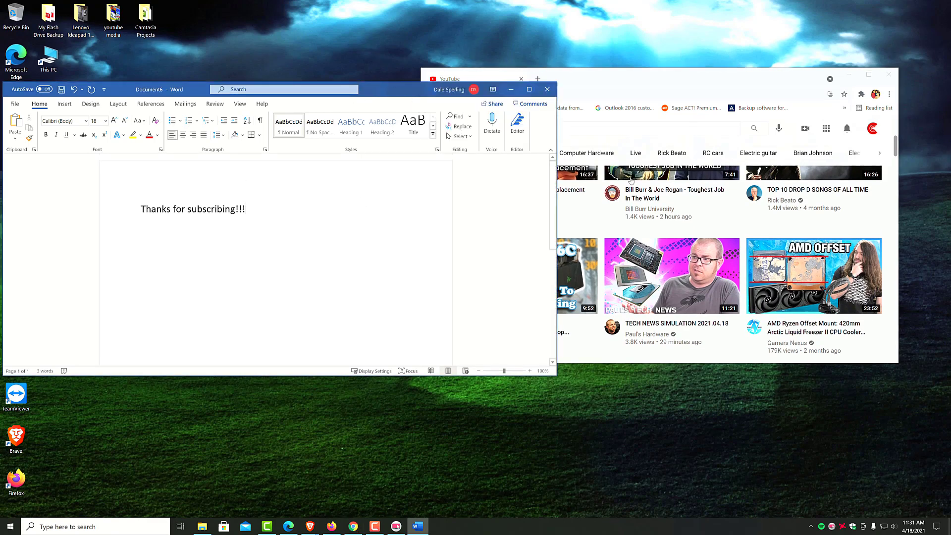
mouse_move(814, 275)
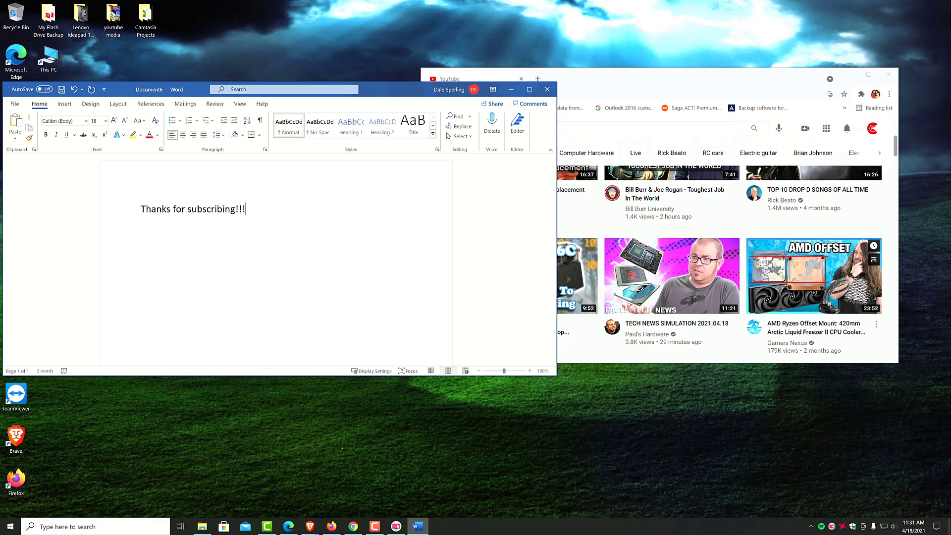
left_click(761, 88)
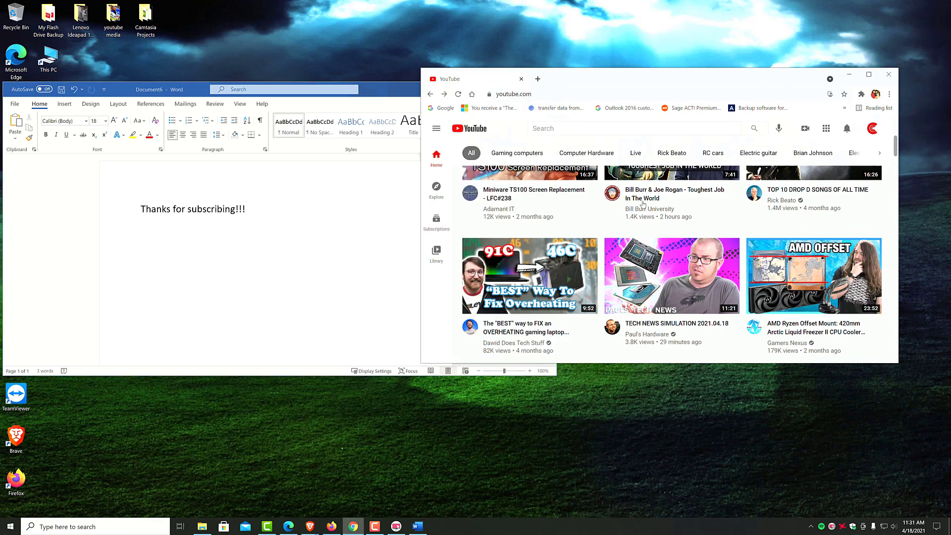
scroll(643, 202, "down", 4)
scroll(668, 195, "up", 3)
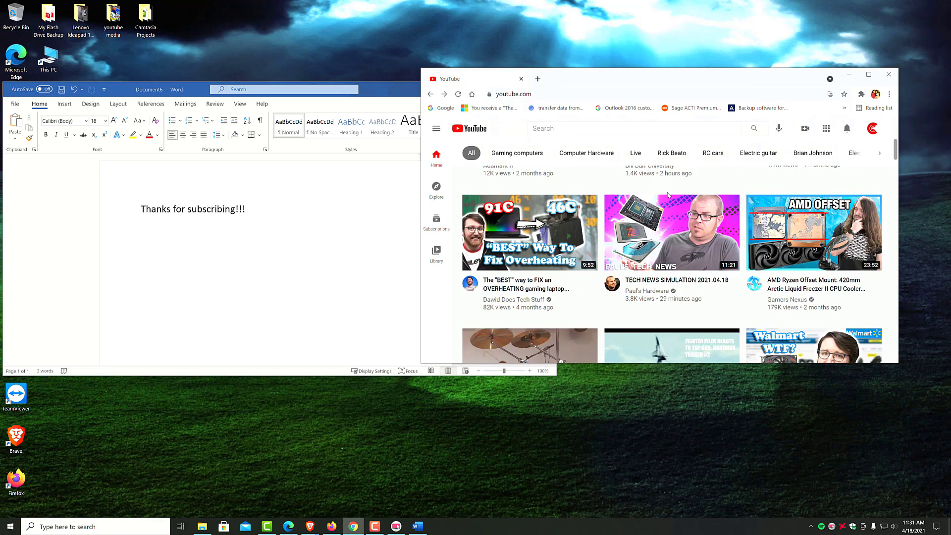
scroll(668, 195, "up", 2)
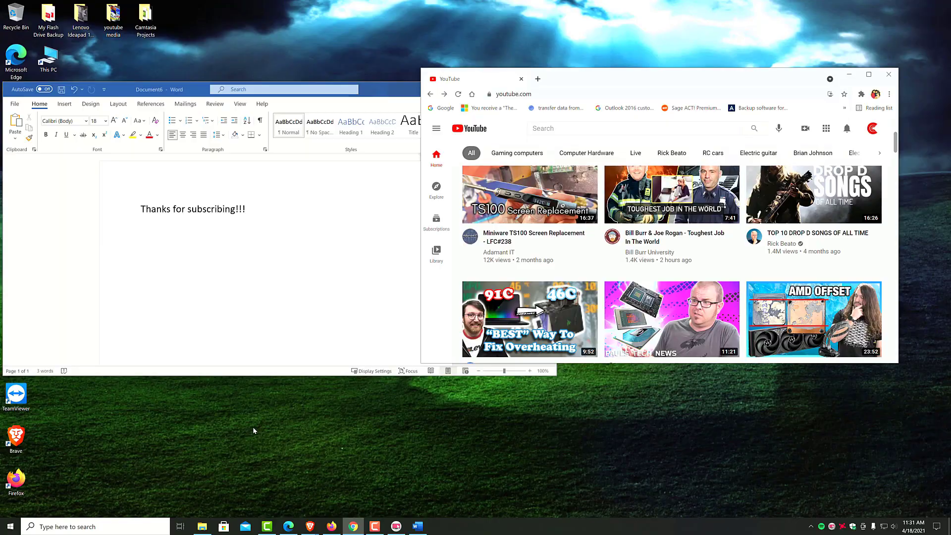
In Settings > Devices > Mouse, turn on 'Scroll inactive windows when I hover over them'.
key("super+i")
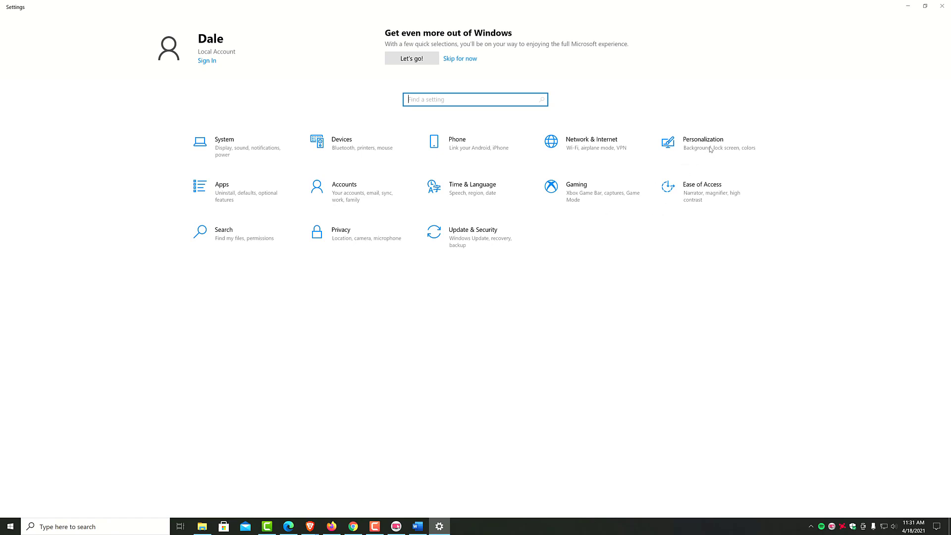
left_click(370, 145)
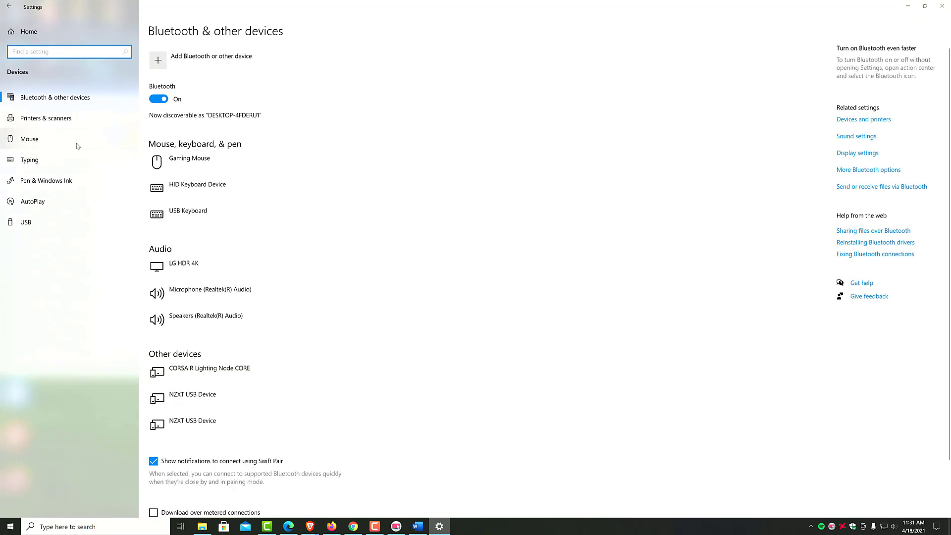
left_click(30, 139)
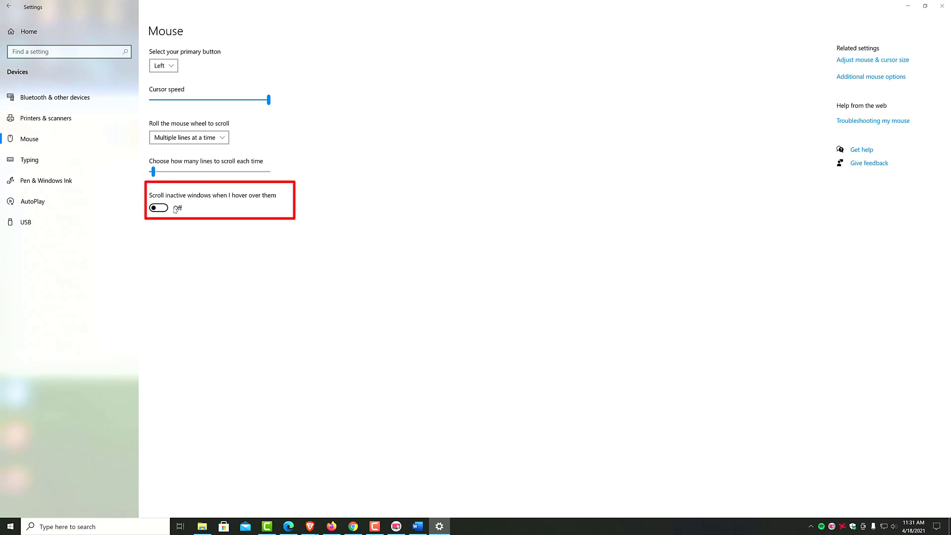
left_click(158, 207)
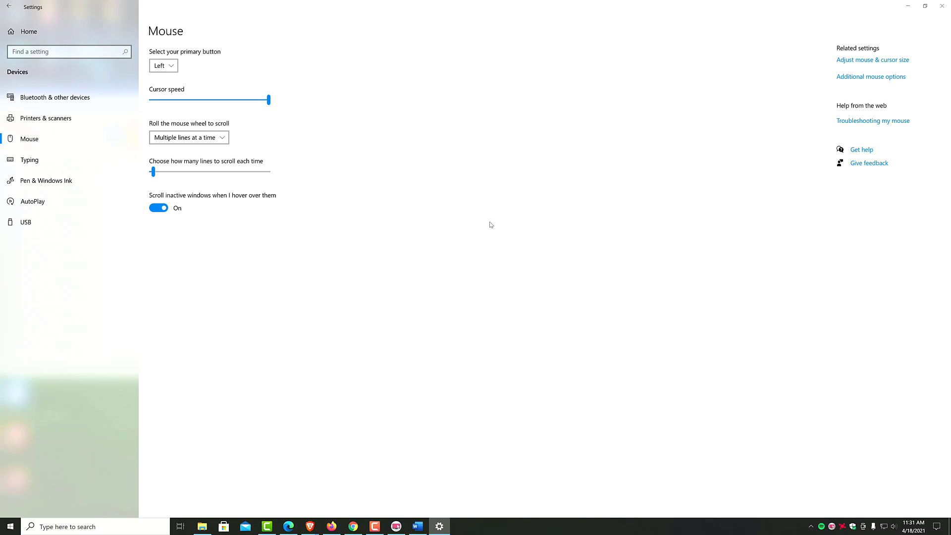
Shrink Settings aside, activate Word, then undo and redo the 'Thanks for subscribing!!!' text.
left_click(926, 7)
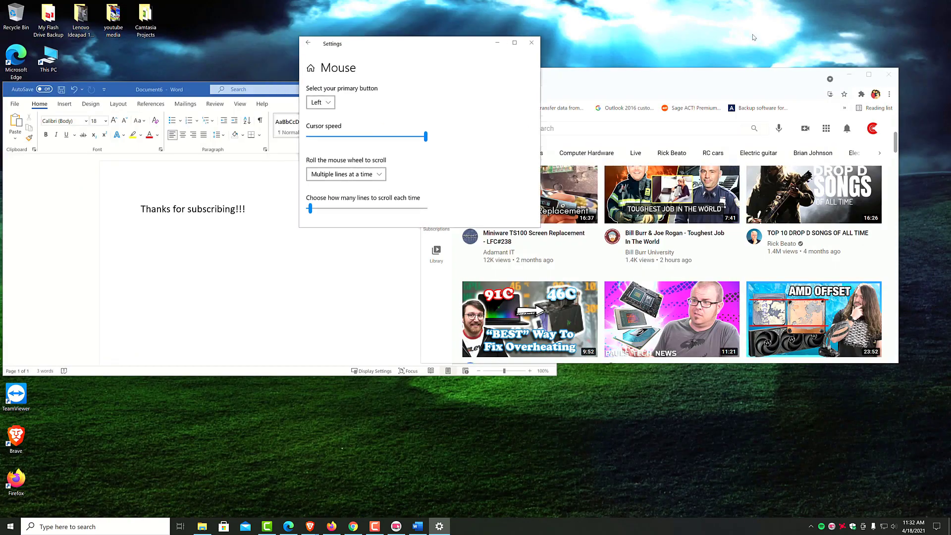
left_click(497, 43)
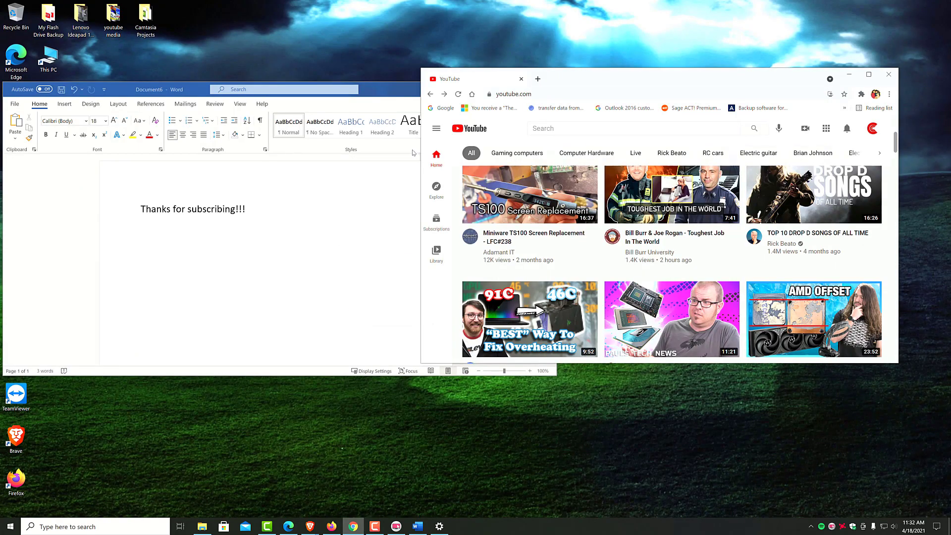
left_click(288, 229)
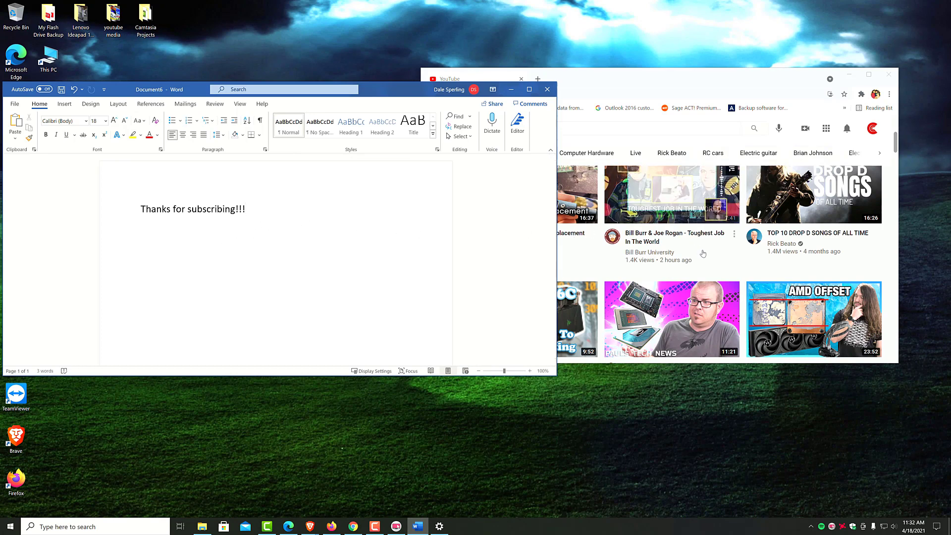
scroll(702, 254, "down", 3)
scroll(702, 254, "down", 3)
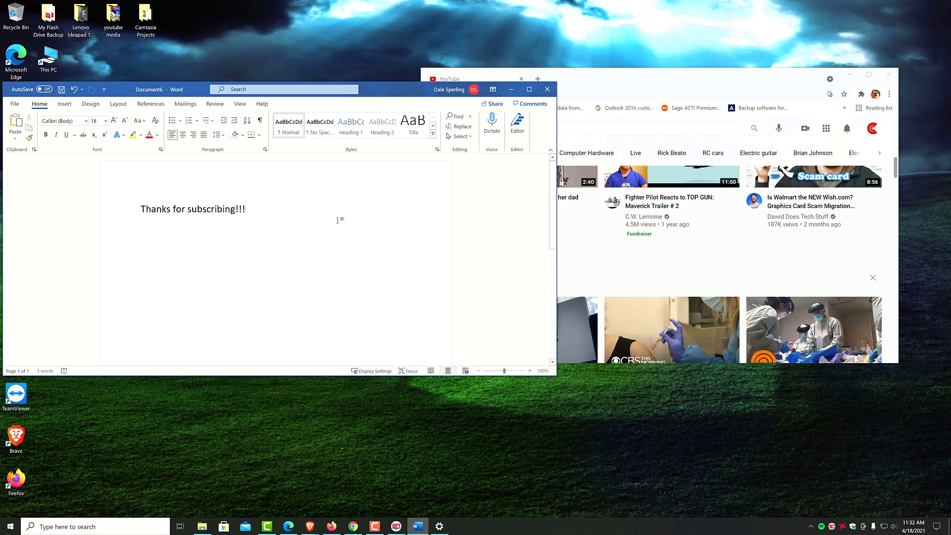
key("ctrl+z")
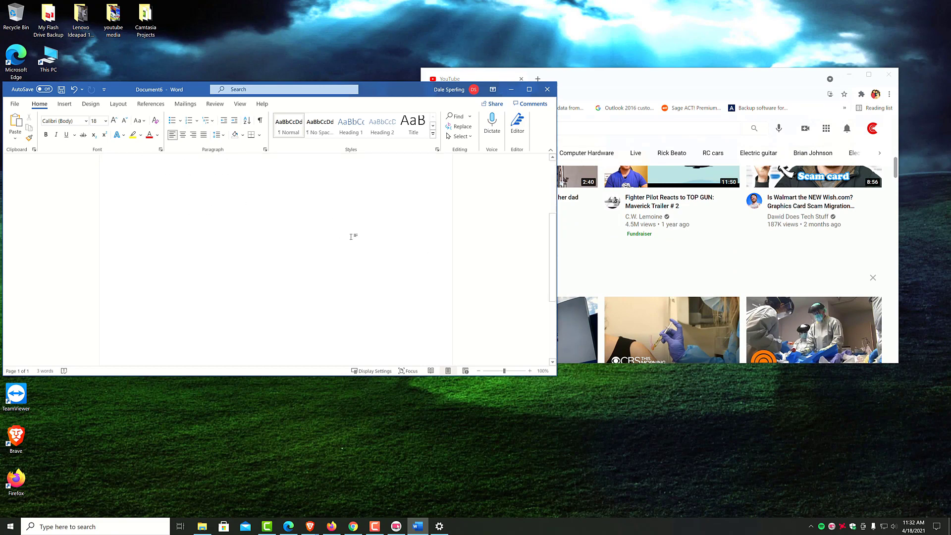
key("ctrl+y")
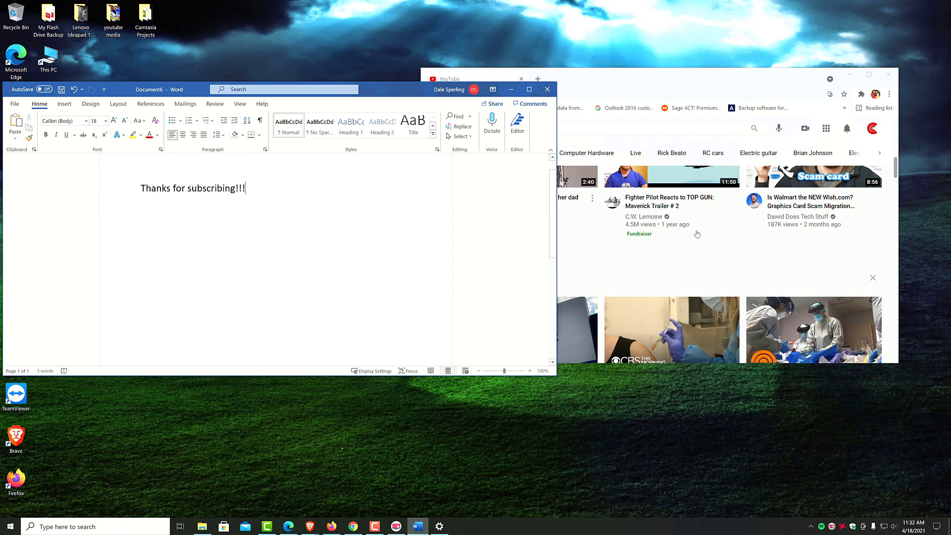
scroll(720, 231, "down", 2)
scroll(720, 231, "up", 1)
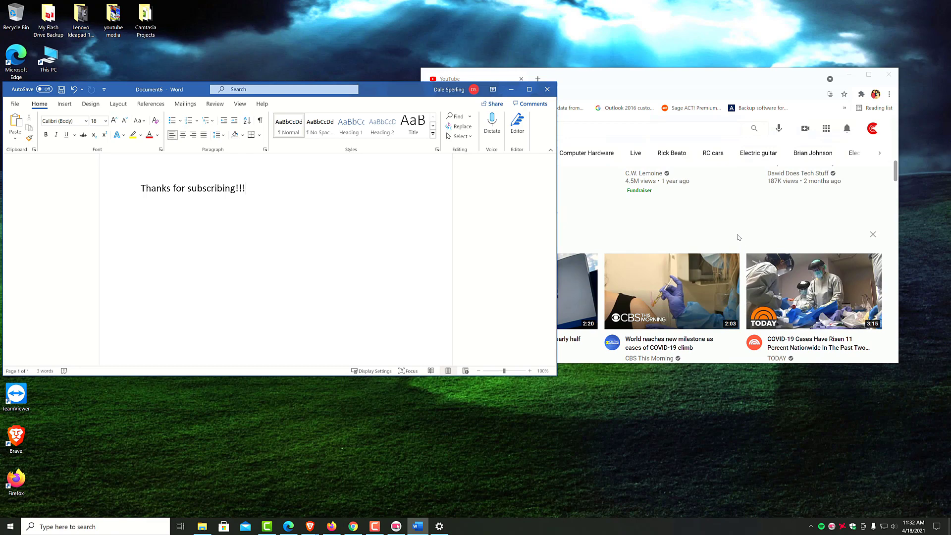
Minimize the YouTube browser and Word windows, leaving the small Settings window.
left_click(849, 75)
left_click(512, 89)
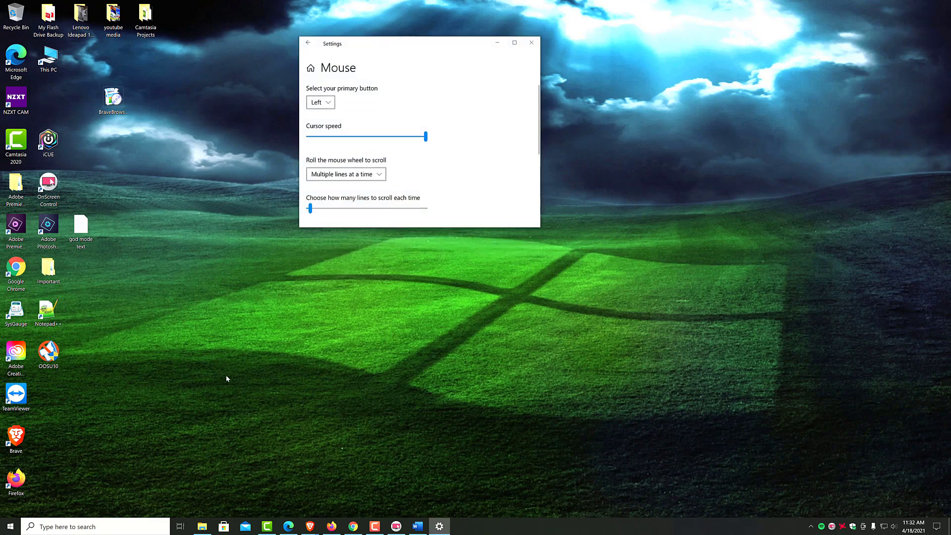
Maximize Settings, go to System > Notifications & actions, and turn app notifications off.
left_click(515, 43)
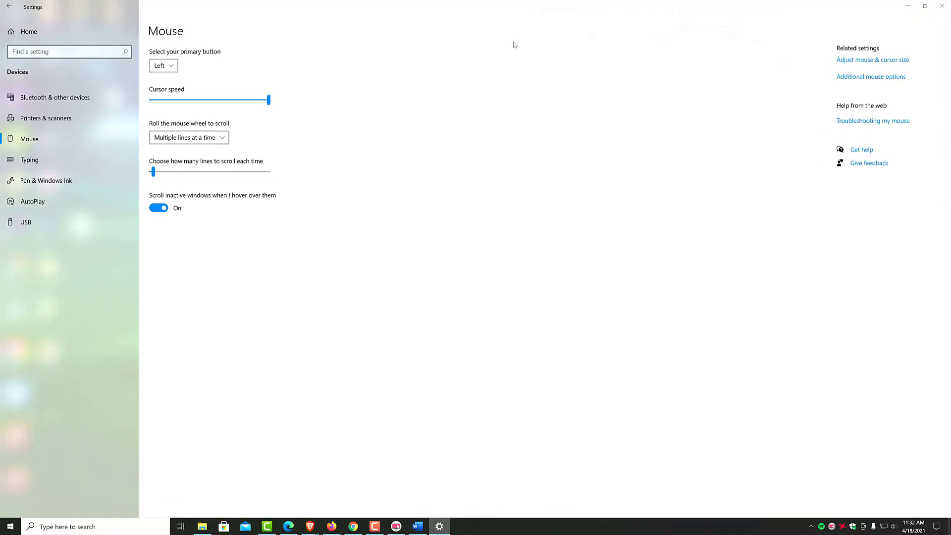
left_click(28, 32)
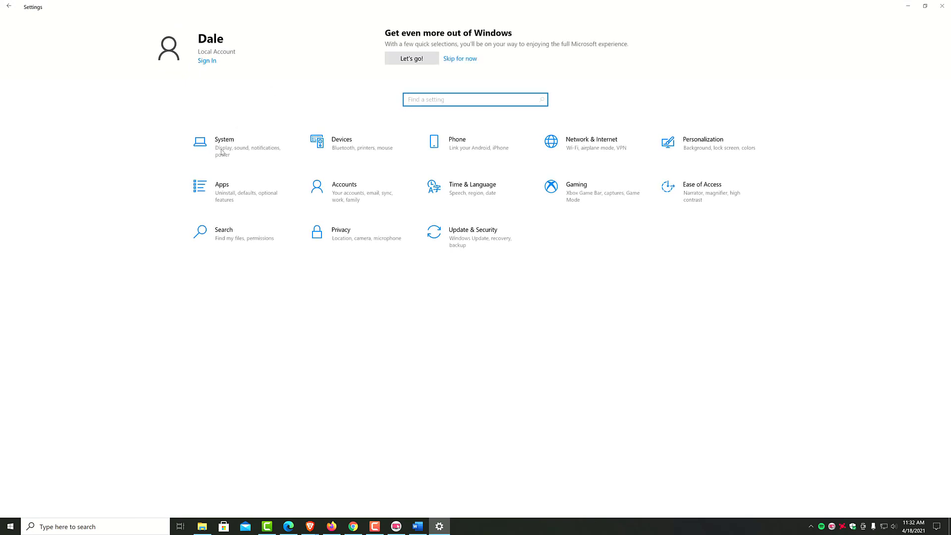
left_click(228, 149)
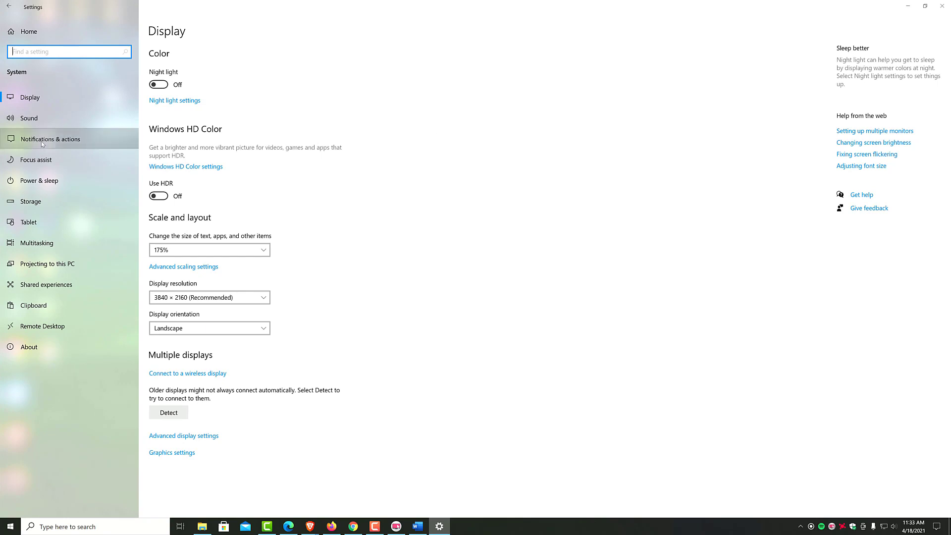
left_click(49, 138)
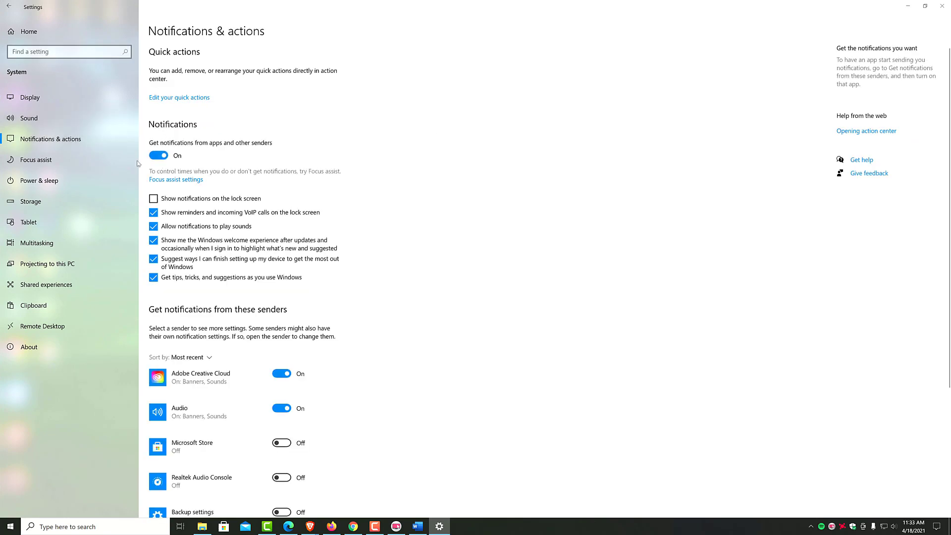
left_click(155, 157)
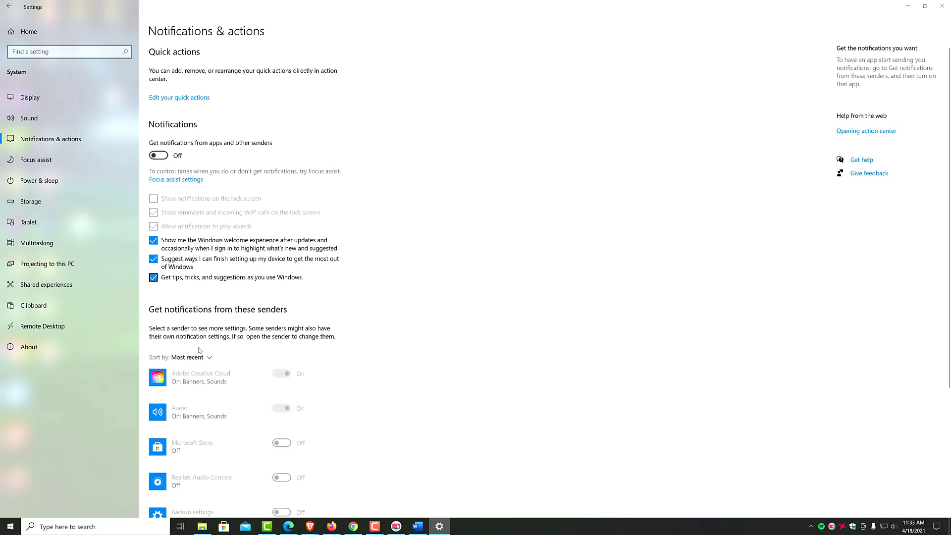
scroll(197, 354, "down", 3)
scroll(198, 355, "down", 1)
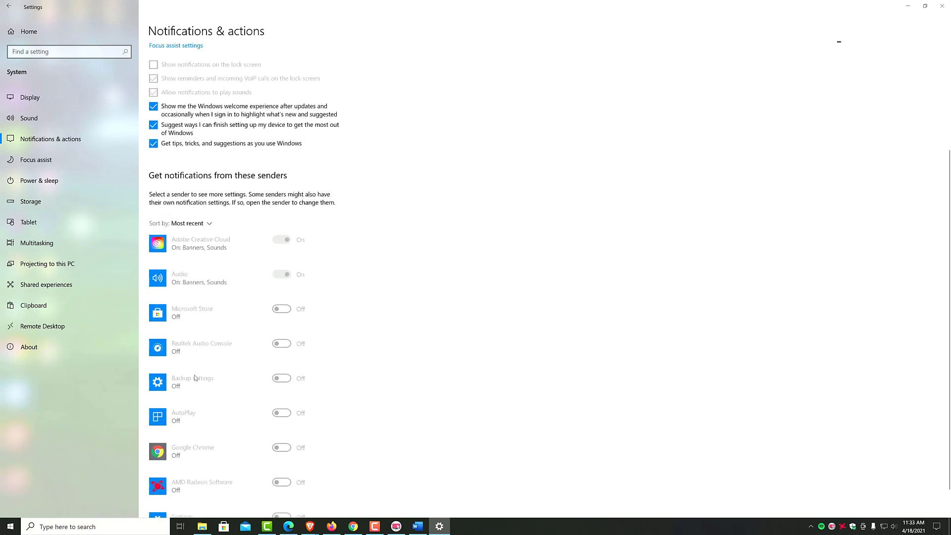
scroll(192, 405, "up", 5)
Uncheck then recheck the welcome experience, device setup suggestions and tips checkboxes.
left_click(154, 241)
left_click(154, 260)
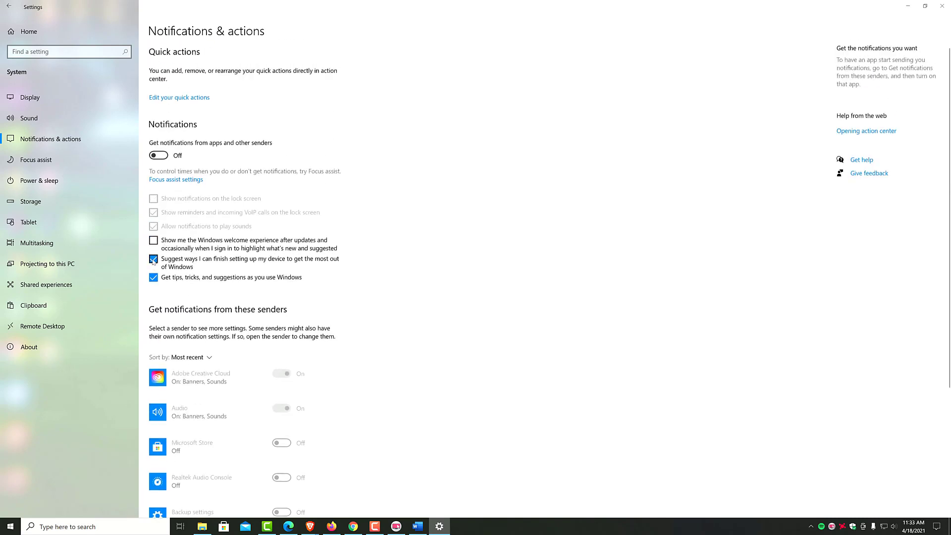
left_click(155, 278)
left_click(154, 241)
left_click(153, 260)
left_click(154, 278)
Turn app notifications back on and close Settings to return to the desktop.
left_click(158, 156)
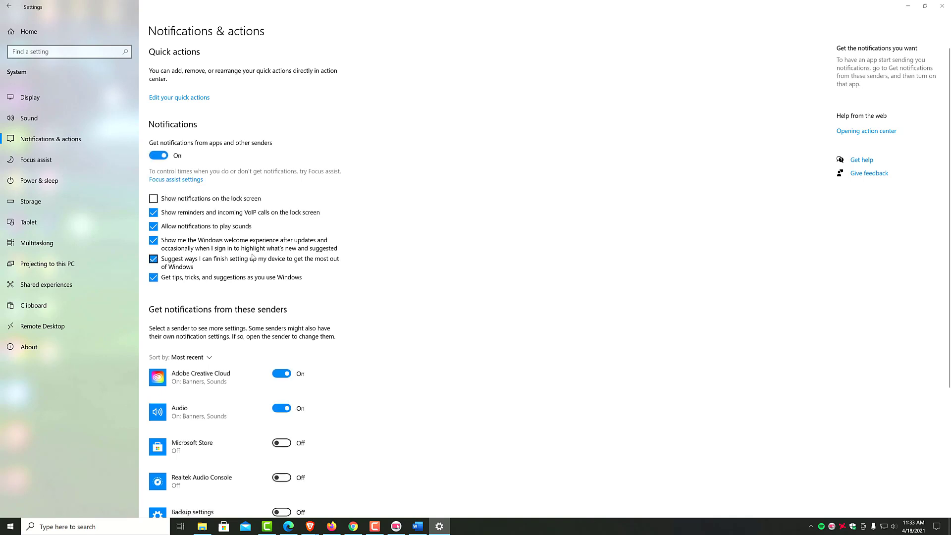
scroll(283, 223, "down", 3)
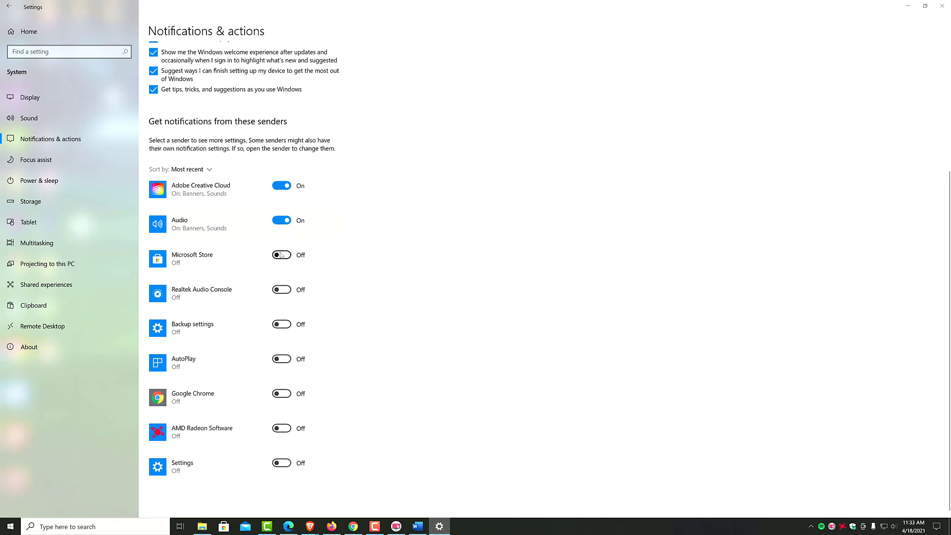
left_click(943, 7)
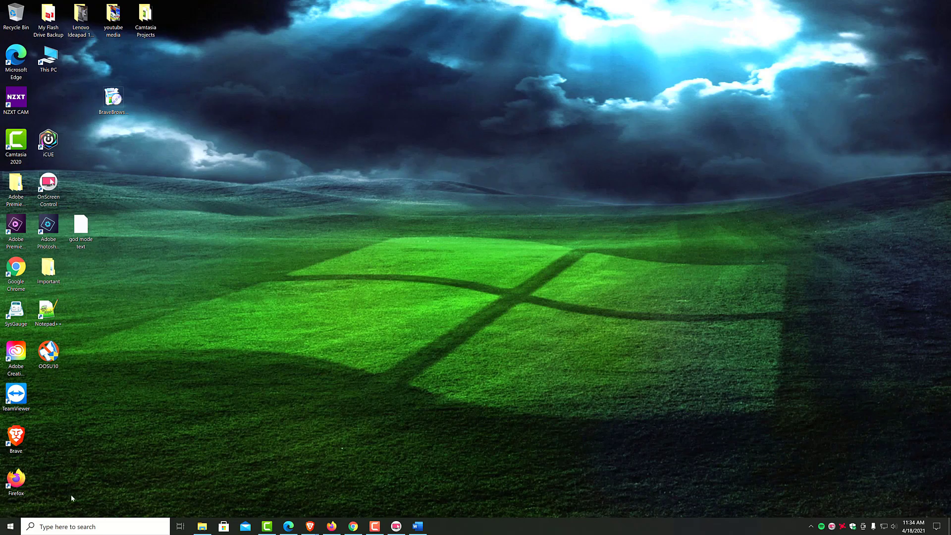
Open the Ease of Access Display settings with Win+U.
key("super+u")
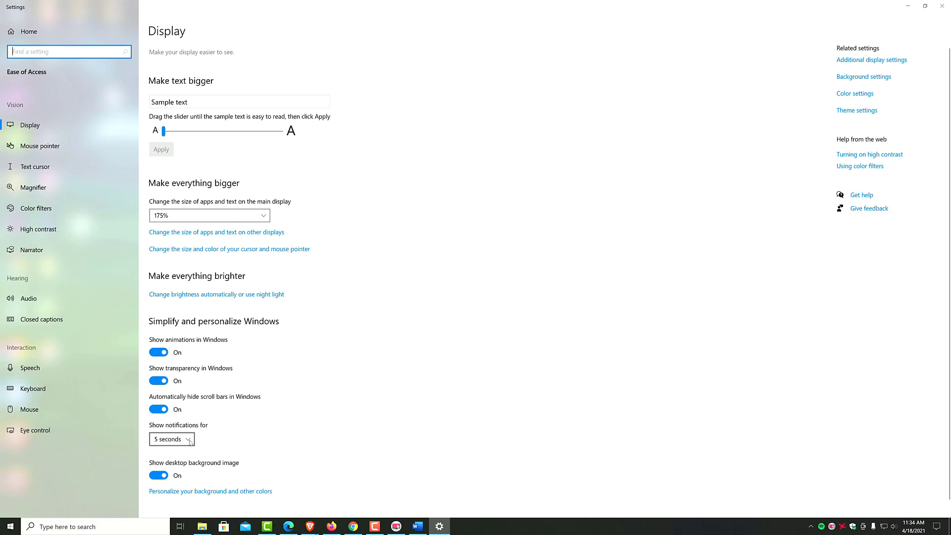
Leave 'Show notifications for' at 5 seconds and close Settings.
left_click(190, 440)
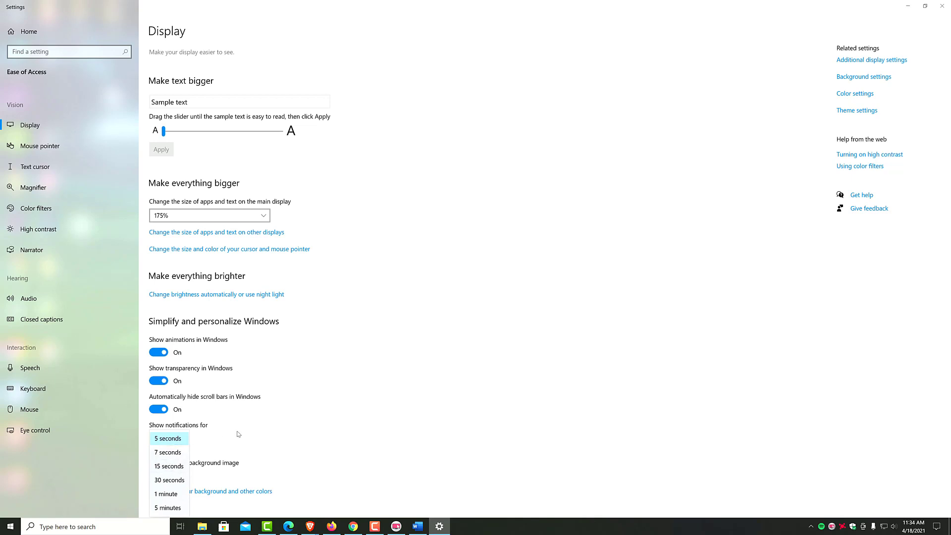
left_click(238, 434)
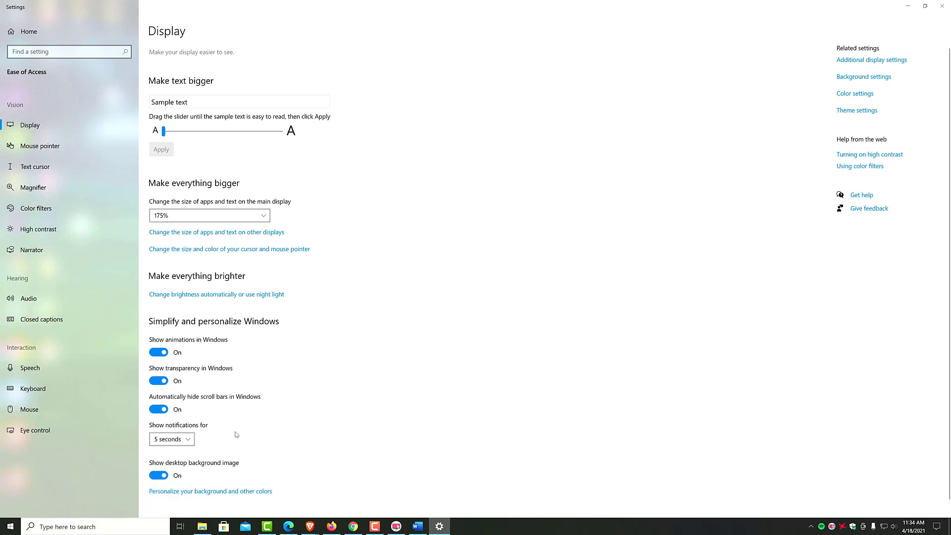
left_click(943, 7)
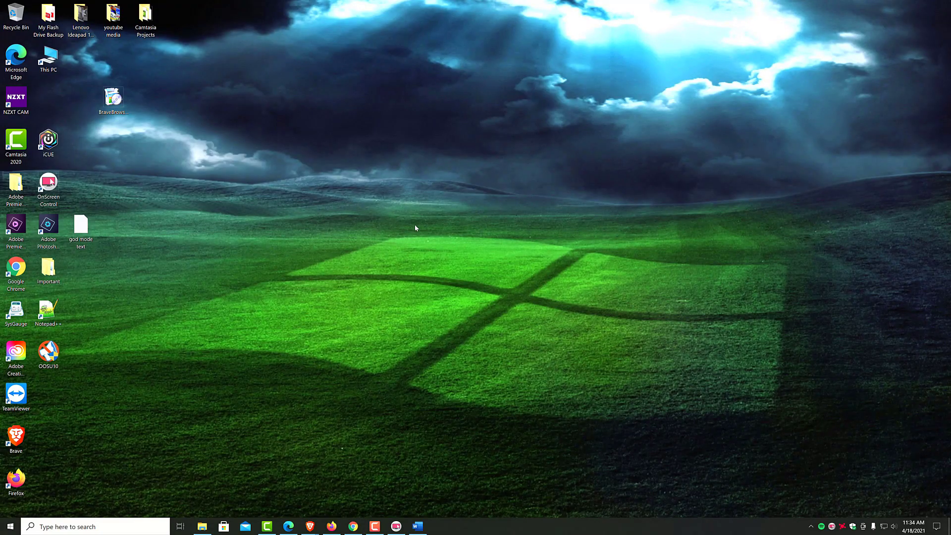
Bring YouTube forward, close the Edge new tab window, and open File Explorer on Quick access.
left_click(353, 528)
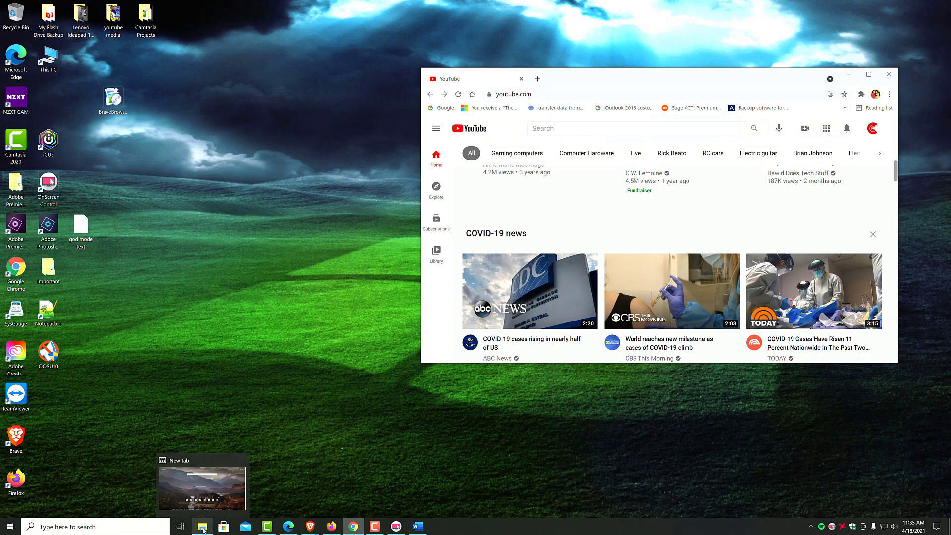
left_click(202, 527)
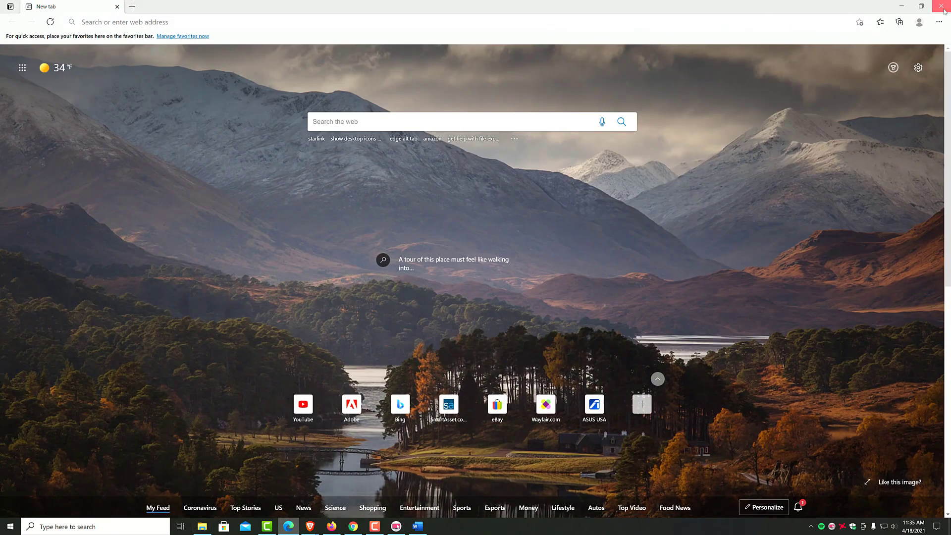
left_click(941, 6)
left_click(202, 526)
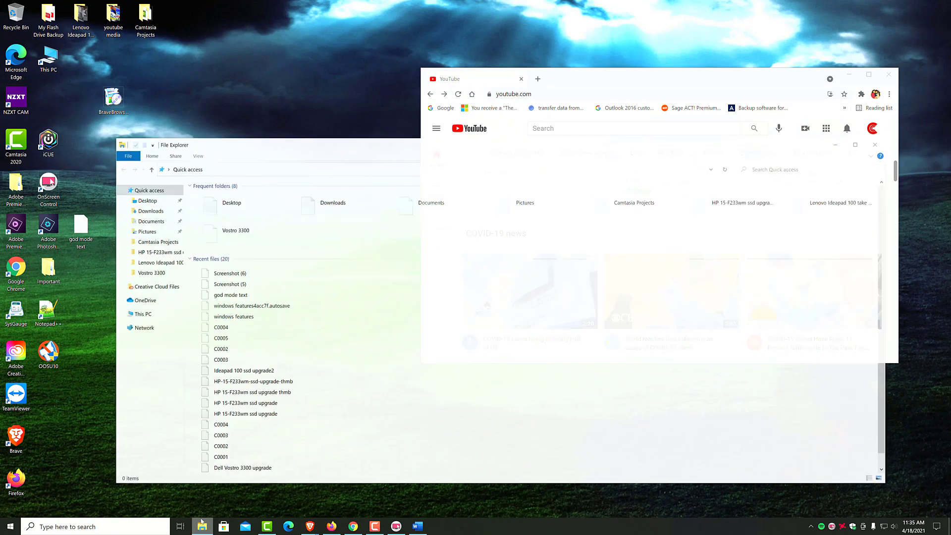
Open Pictures > Screenshots and select Screenshot (6).
double_click(525, 202)
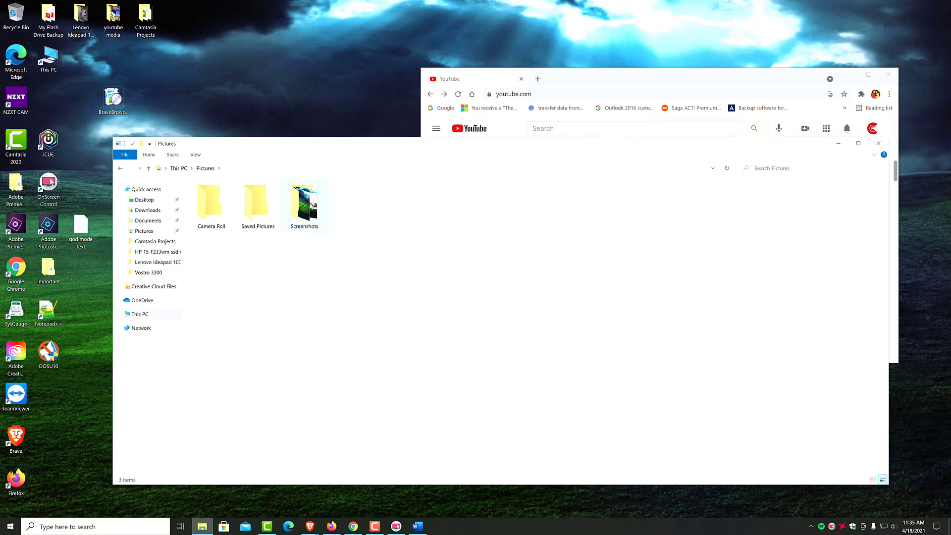
double_click(305, 212)
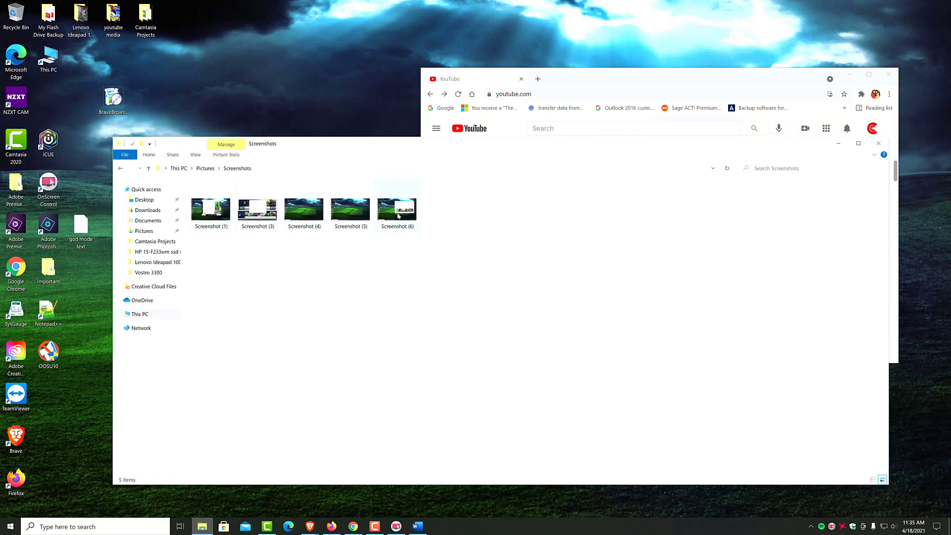
mouse_move(397, 211)
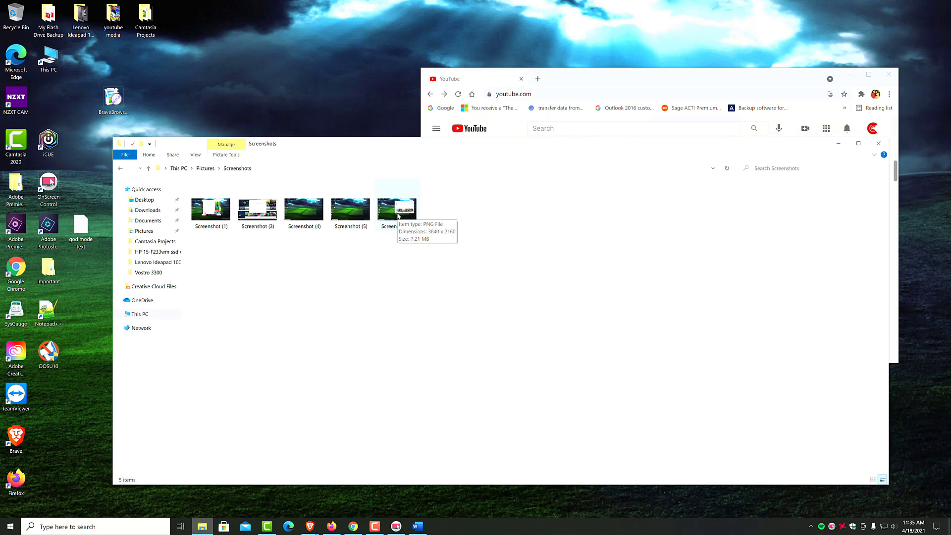
left_click(398, 215)
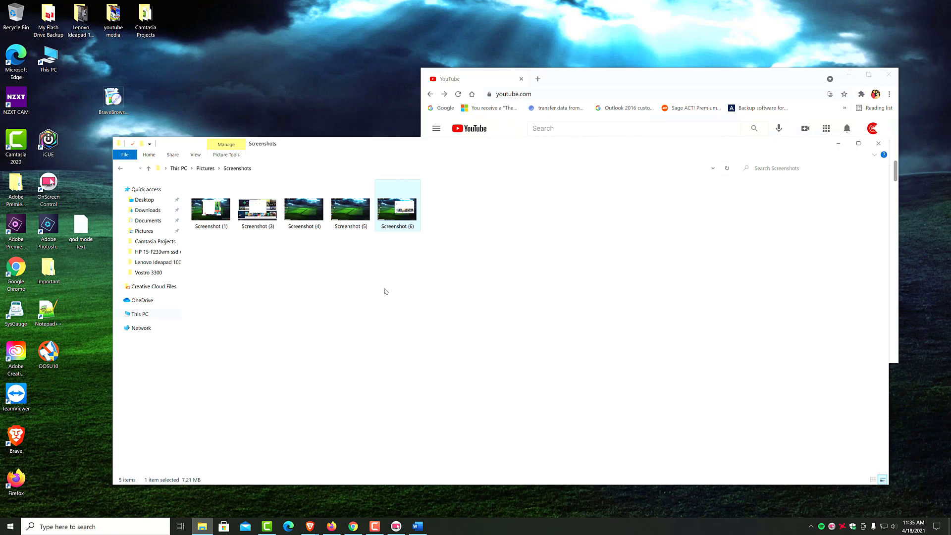
View the Screenshots folder's Location tab in Properties and cancel without changes.
right_click(385, 290)
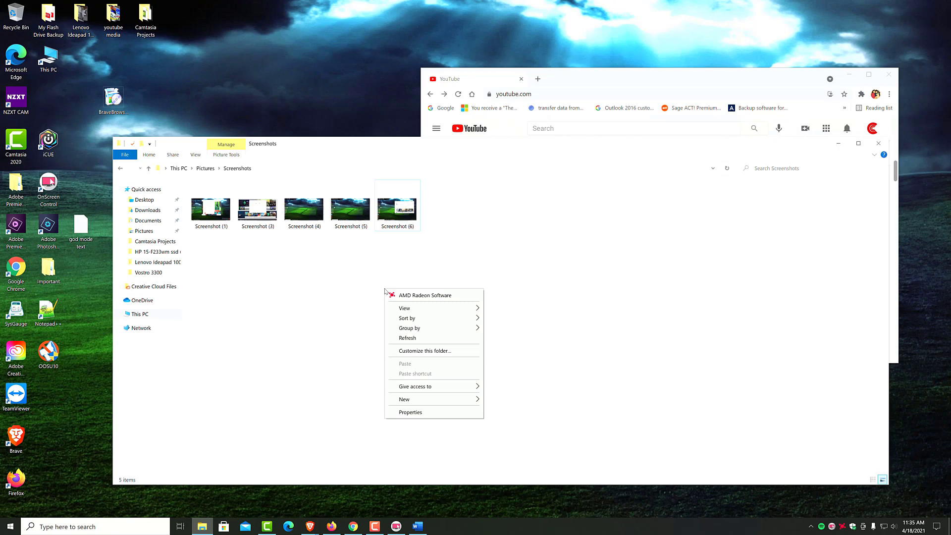
left_click(411, 413)
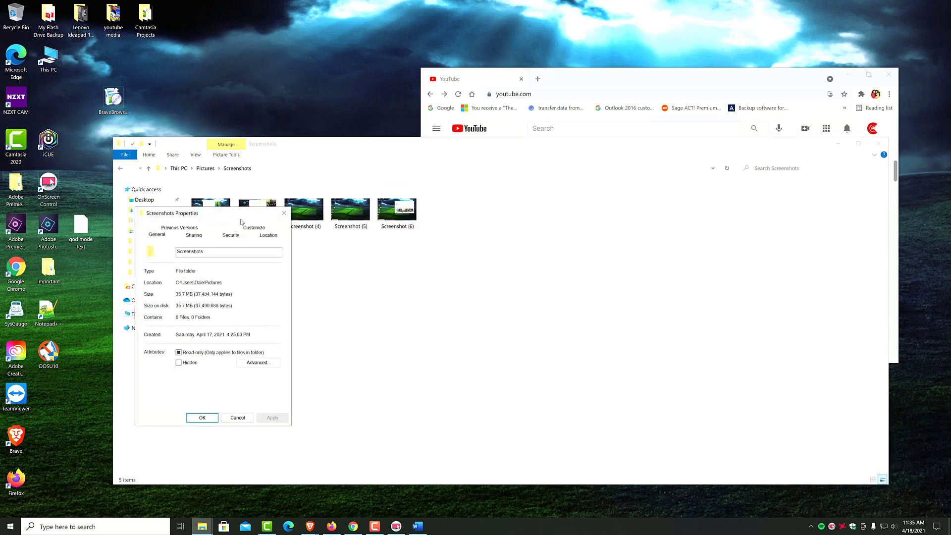
left_click_drag(245, 221, 474, 179)
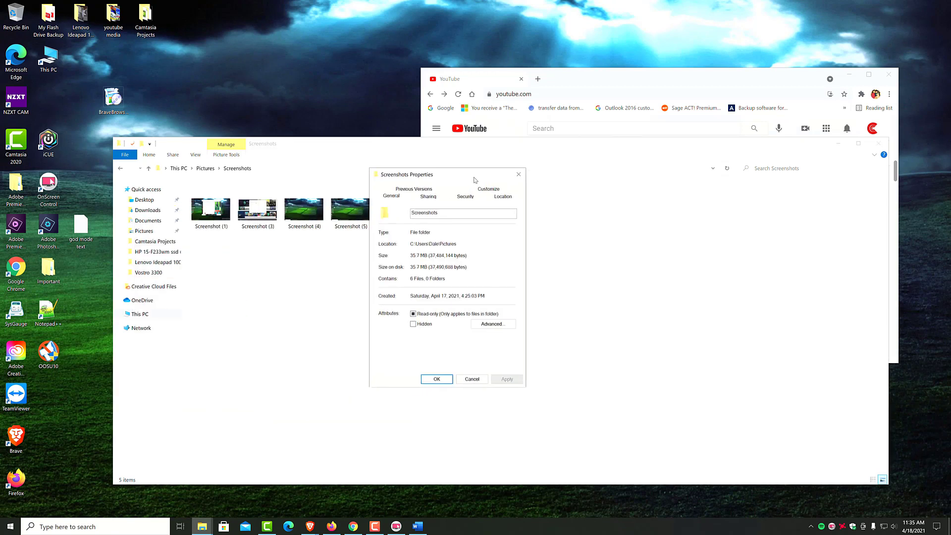
left_click(503, 198)
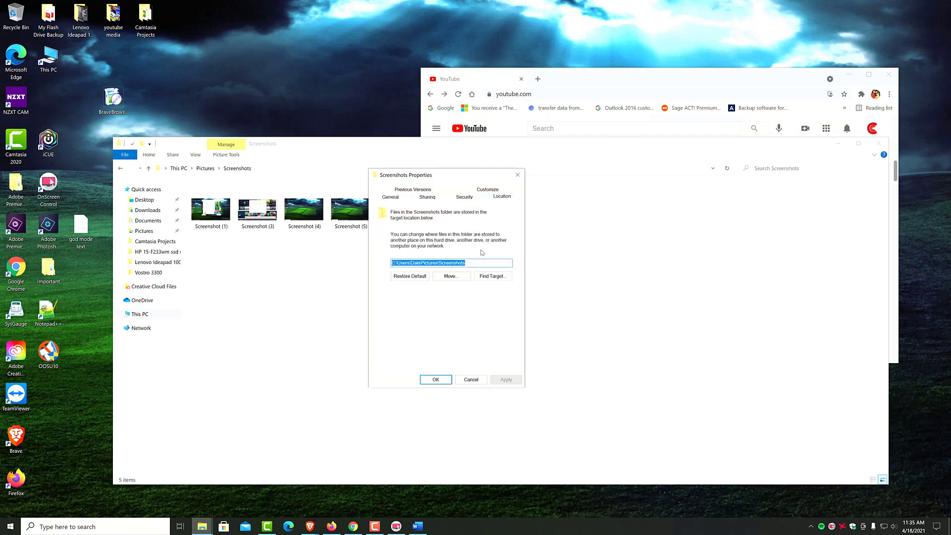
left_click(476, 264)
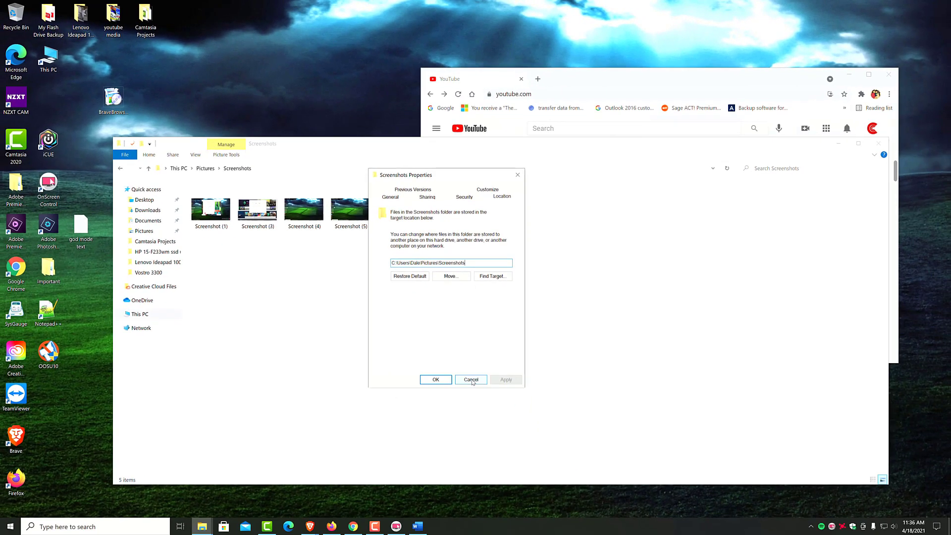
left_click(471, 380)
Go back to Pictures, then close File Explorer and the Chrome YouTube window.
left_click(121, 169)
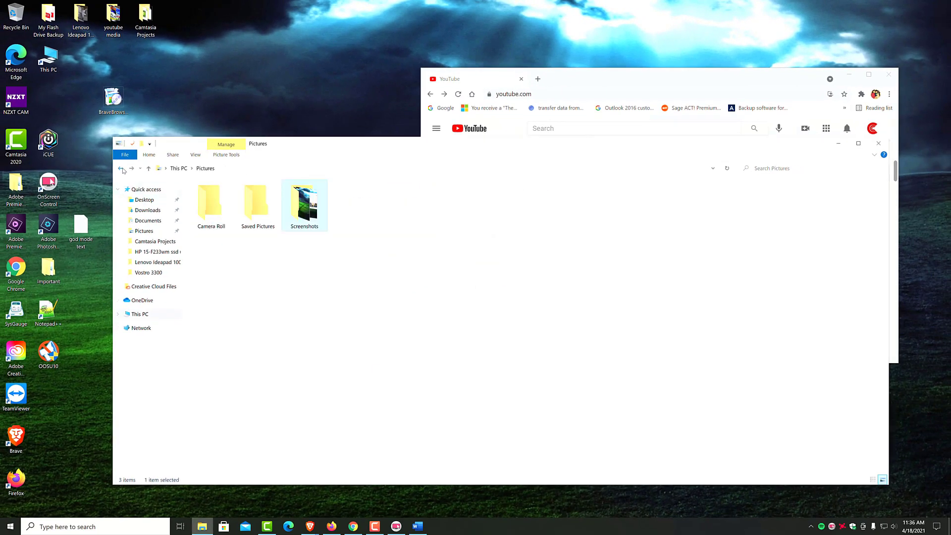
left_click(879, 143)
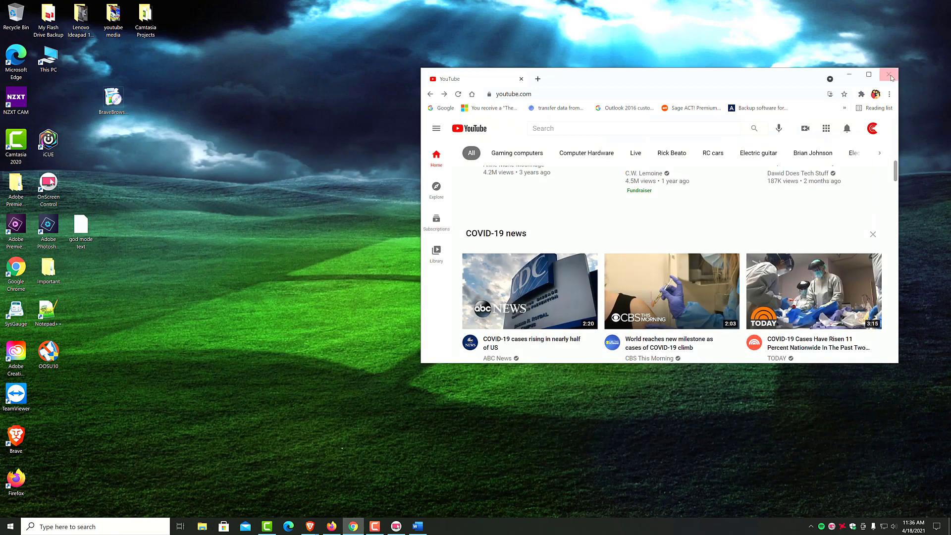
left_click(889, 75)
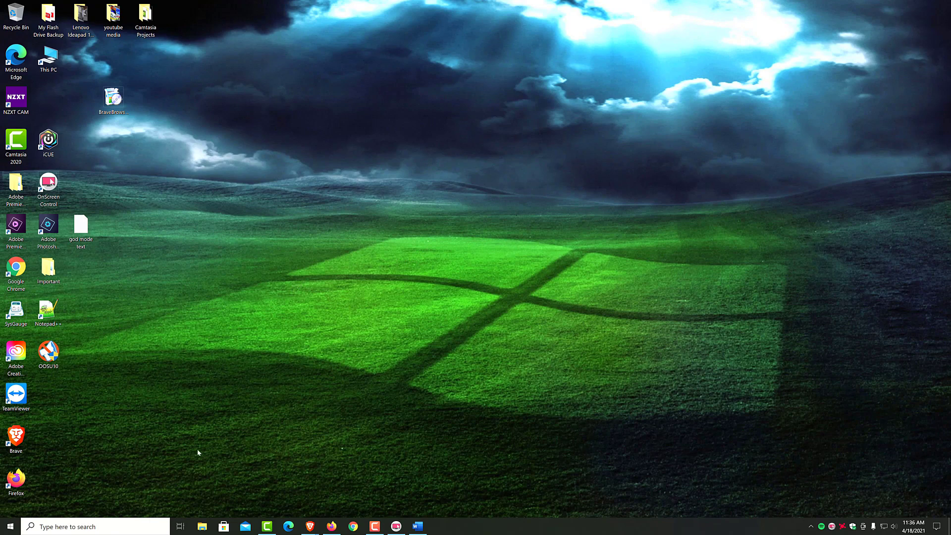
Launch Command Prompt as administrator from Windows search and position its window.
left_click(100, 527)
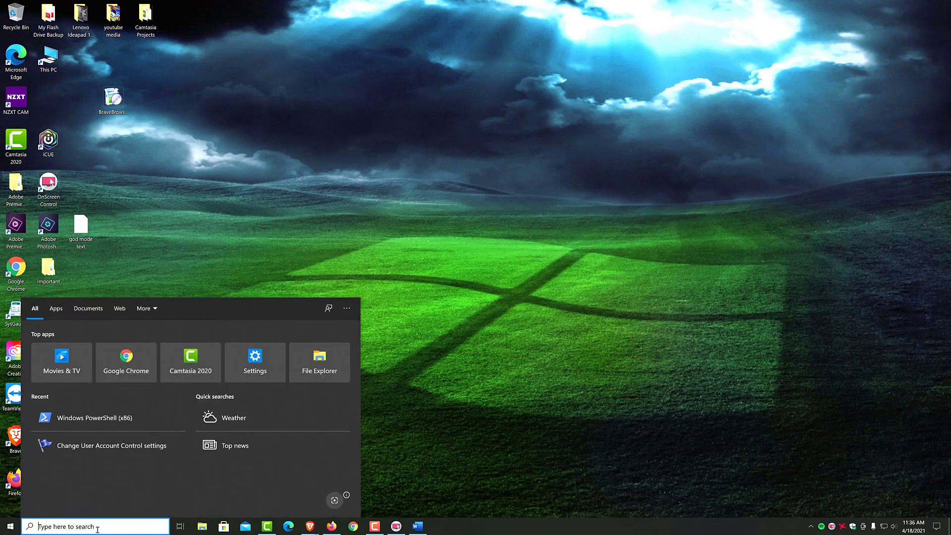
type("cmd")
right_click(78, 343)
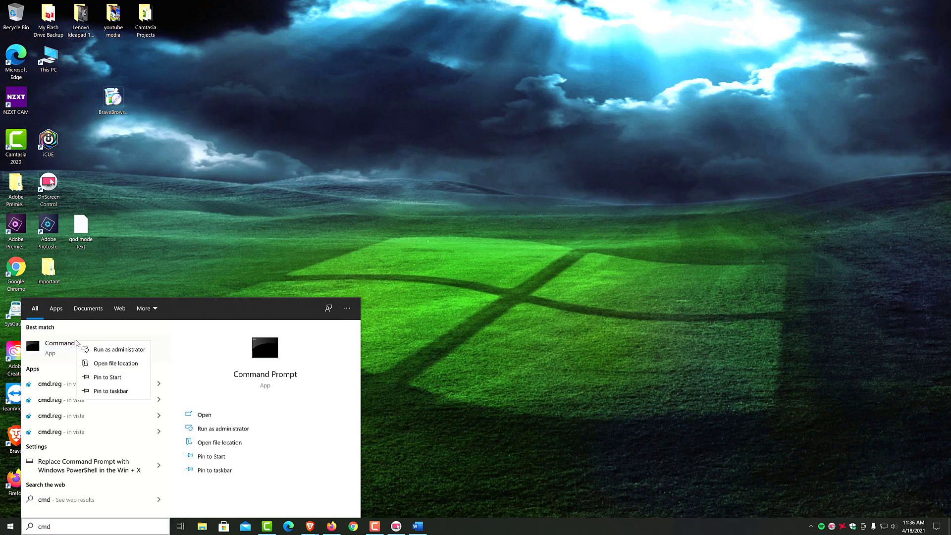
key("Escape")
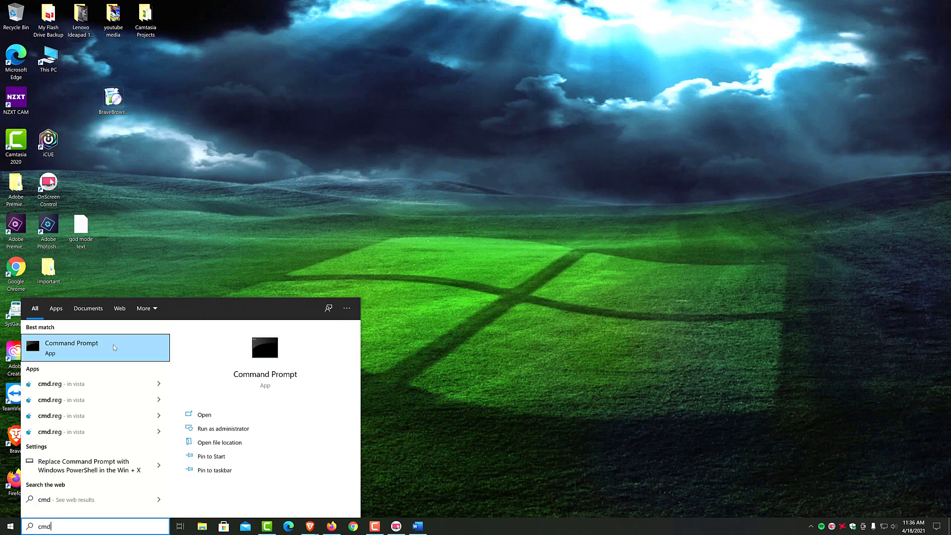
left_click(113, 343, "ctrl+shift")
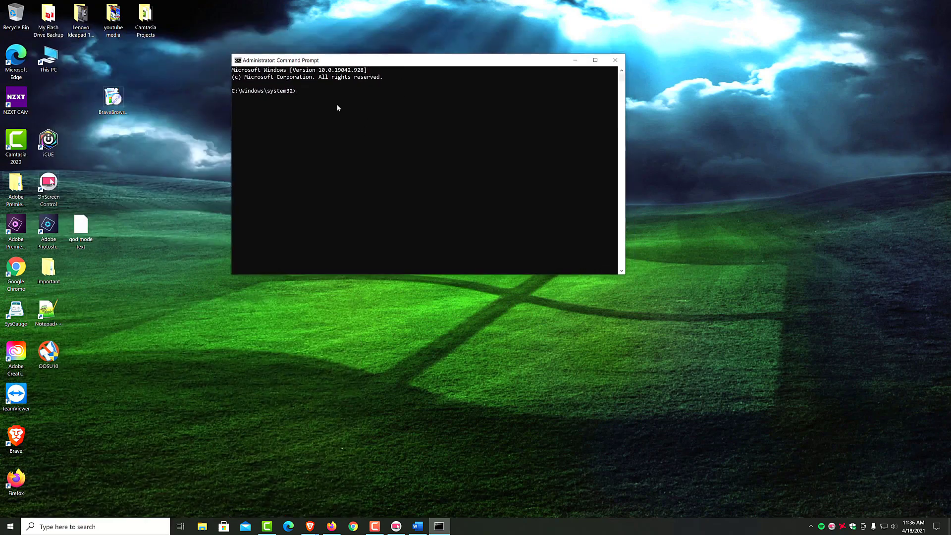
left_click_drag(355, 61, 304, 104)
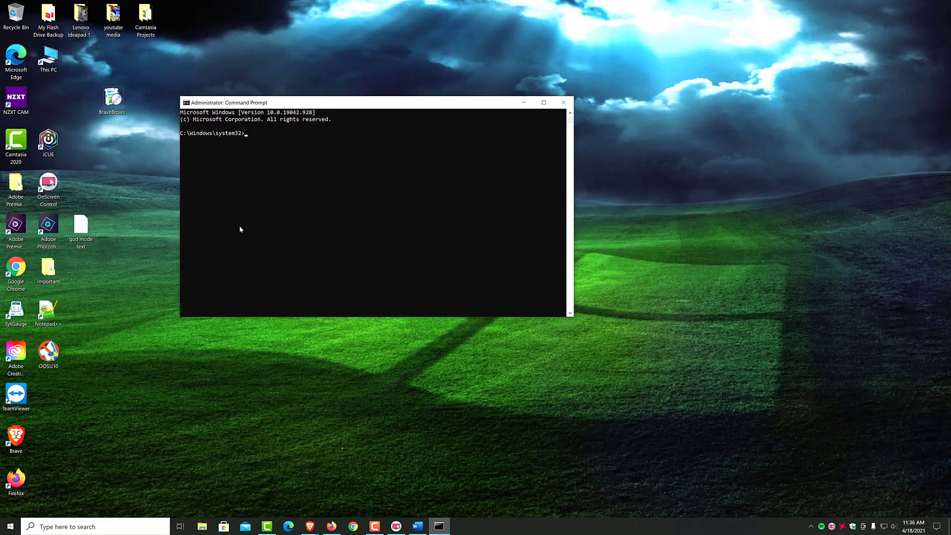
In the console Properties Colors settings, lower the window opacity to about 66%.
right_click(287, 103)
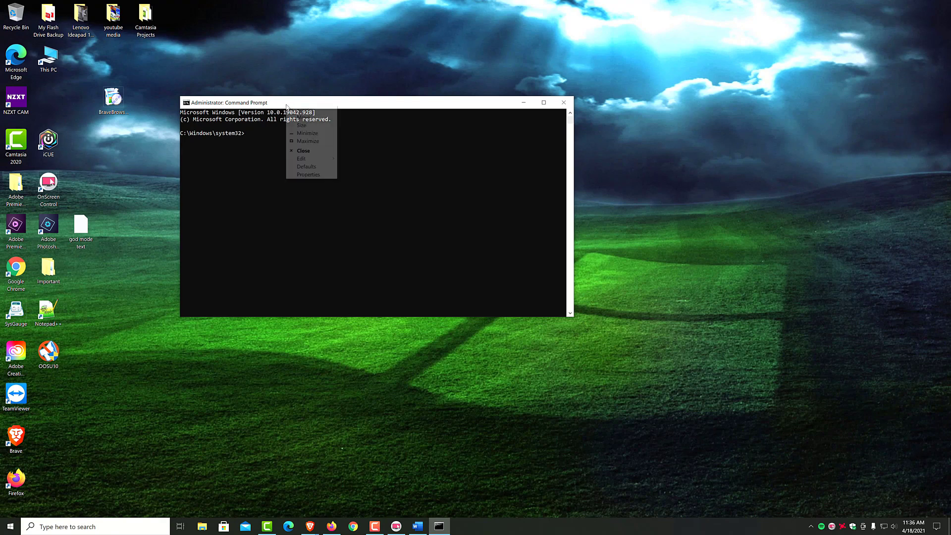
left_click(311, 176)
left_click(255, 123)
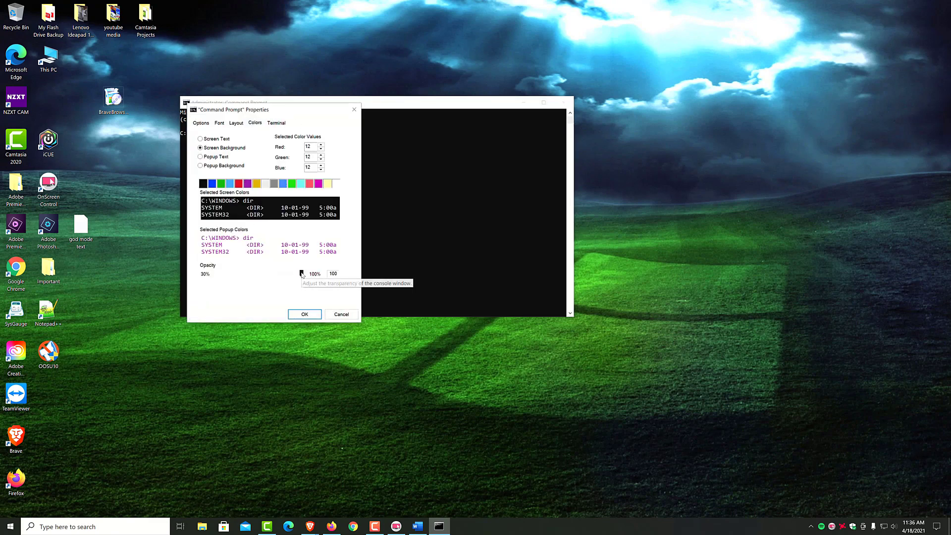
left_click_drag(301, 273, 269, 276)
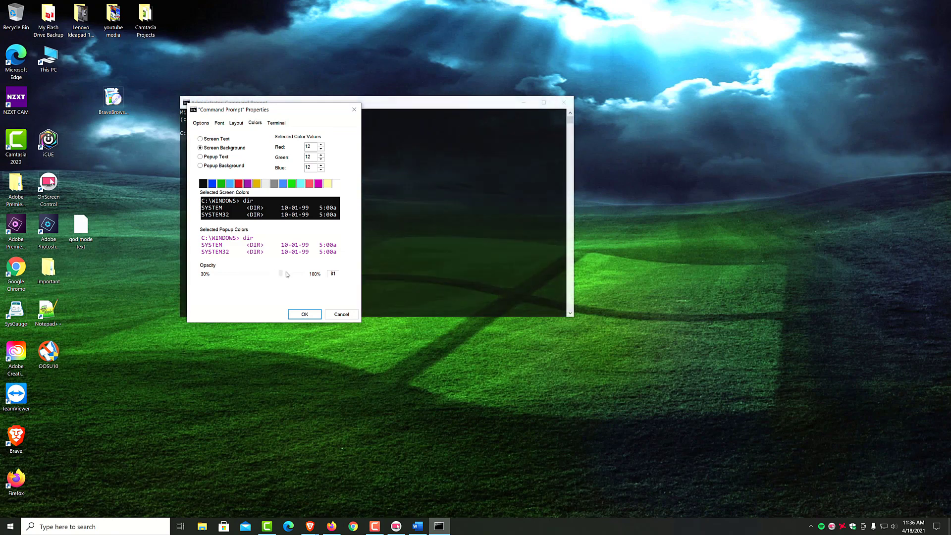
left_click_drag(269, 276, 262, 275)
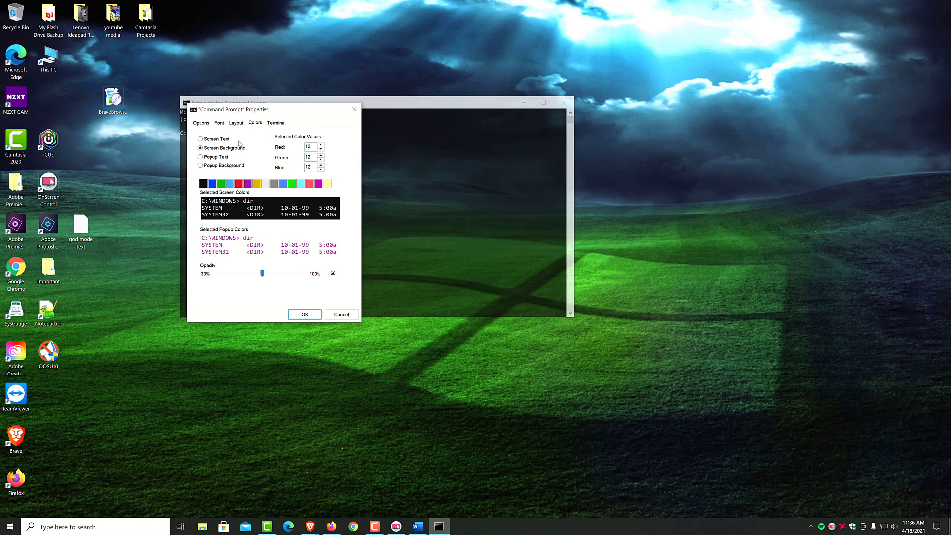
Review Layout and Options, apply the transparency, and move the window up and right.
left_click(236, 123)
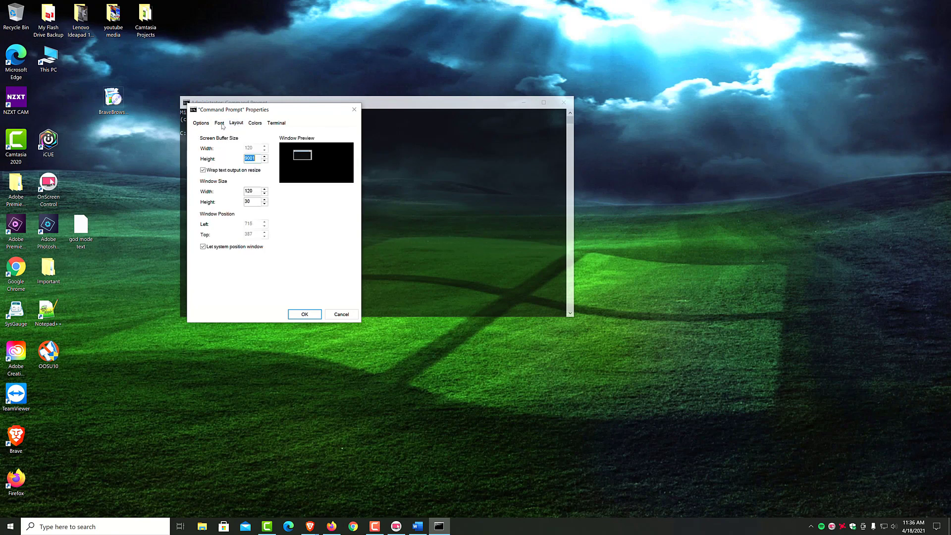
left_click(202, 123)
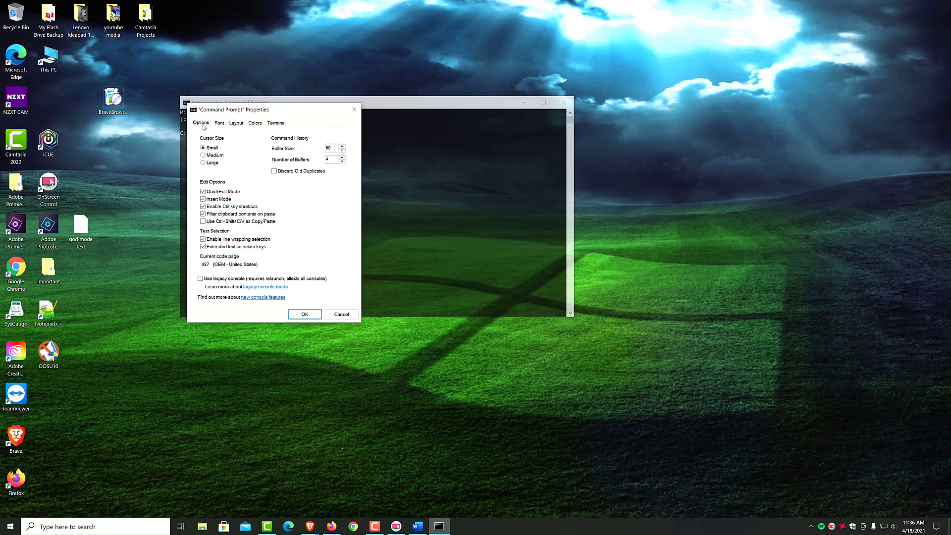
left_click(305, 314)
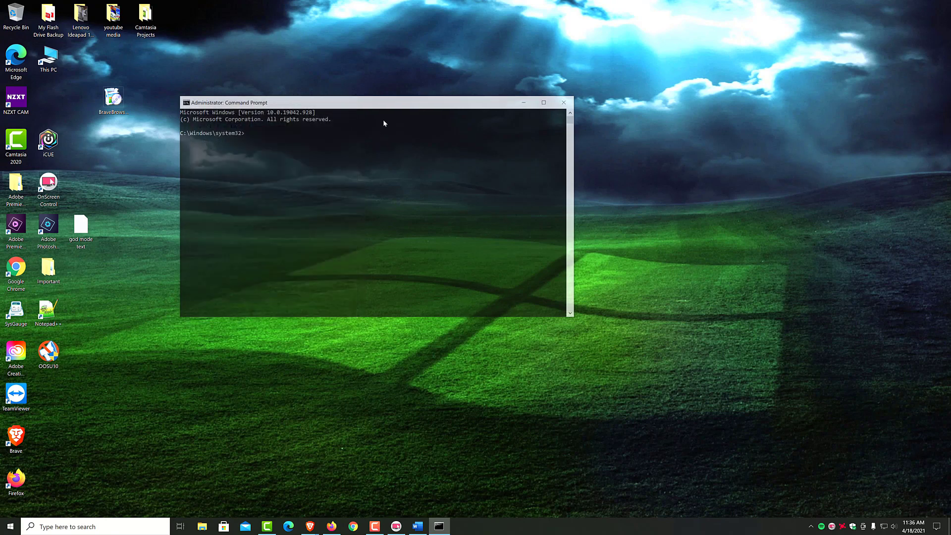
mouse_move(391, 104)
left_mouse_down()
mouse_move(252, 38)
mouse_move(553, 83)
left_mouse_up()
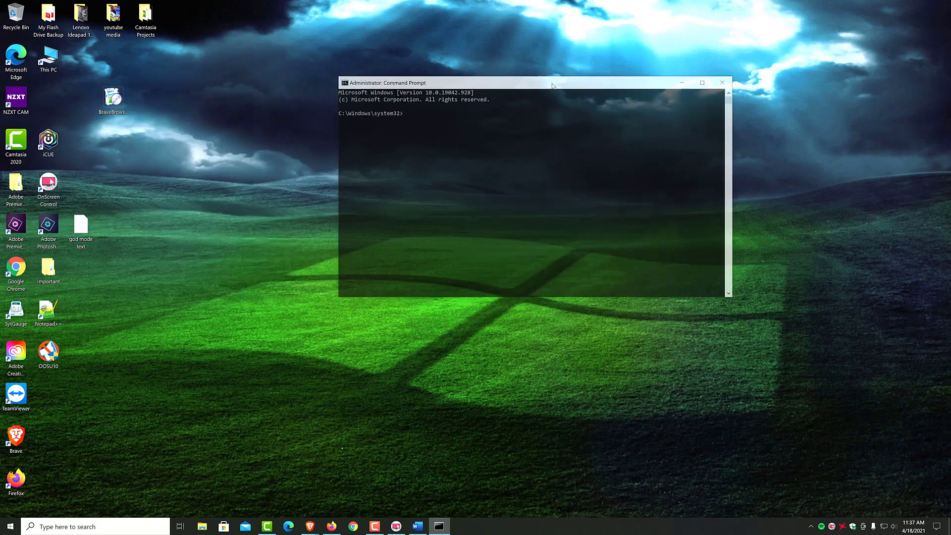
Launch Windows PowerShell (x86) as administrator from search and position its window.
left_click(98, 527)
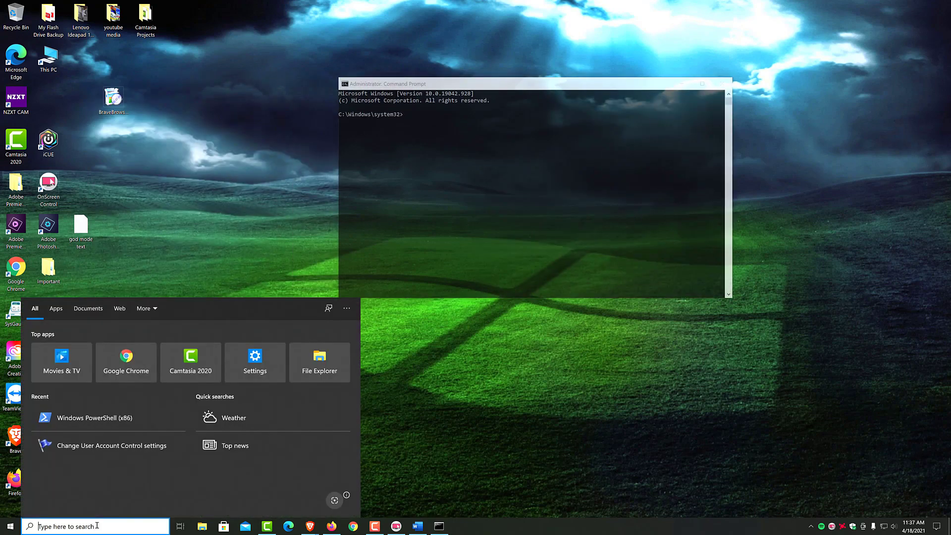
type("power")
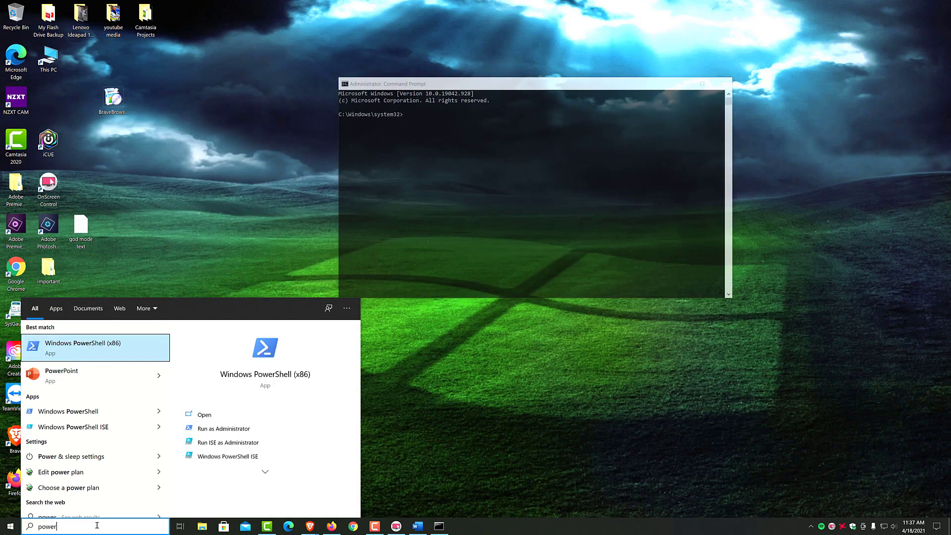
right_click(123, 347)
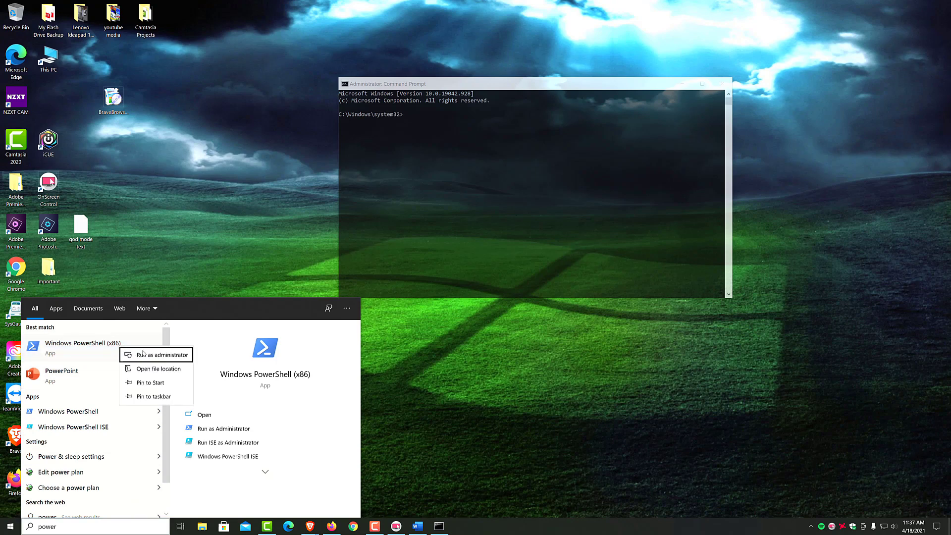
left_click(143, 353)
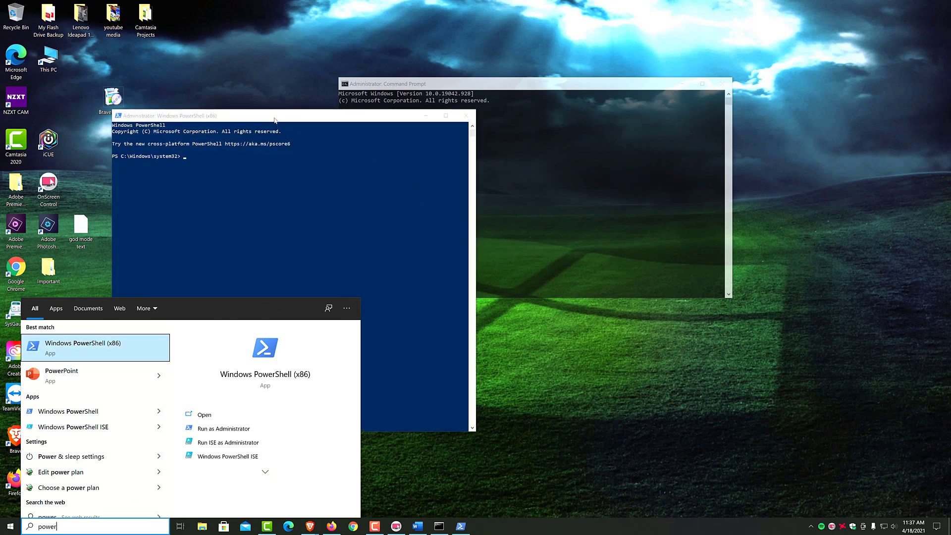
left_click_drag(335, 117, 272, 96)
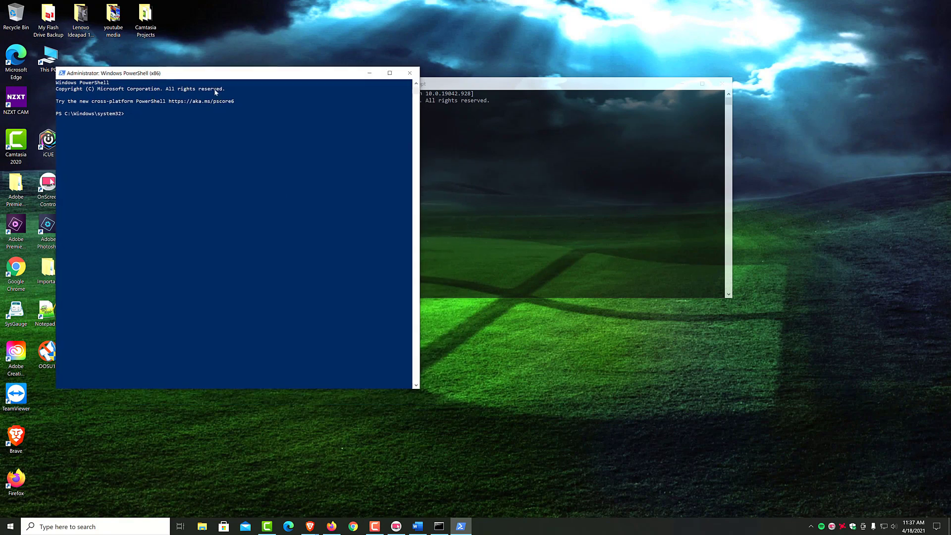
Try the PowerShell opacity slider in Properties > Colors, then cancel the change.
right_click(183, 96)
left_click(203, 165)
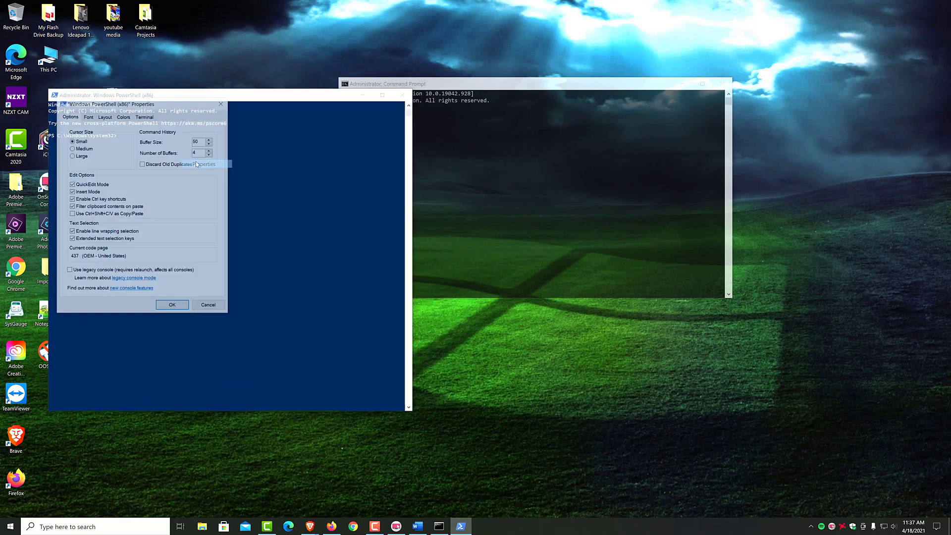
left_click(124, 115)
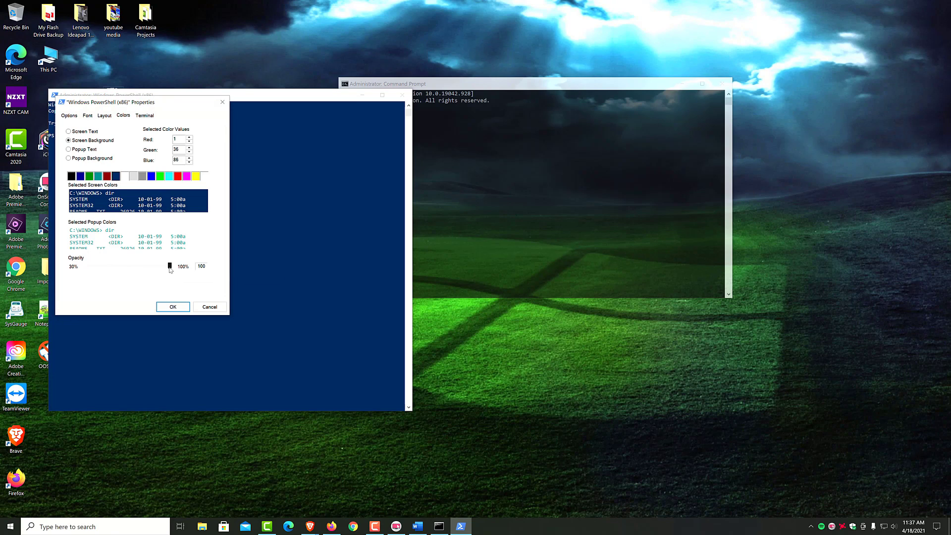
mouse_move(169, 266)
left_mouse_down()
mouse_move(124, 269)
mouse_move(136, 267)
left_mouse_up()
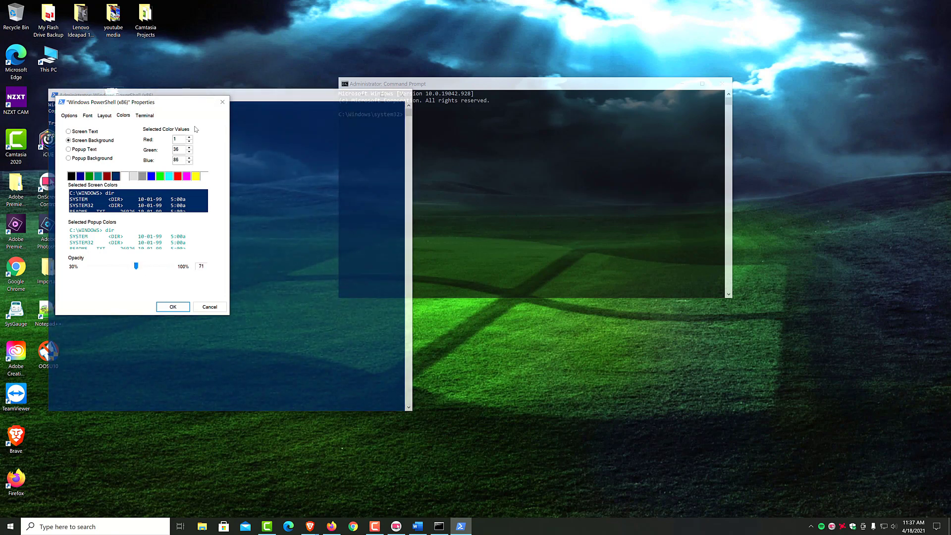
left_click(221, 102)
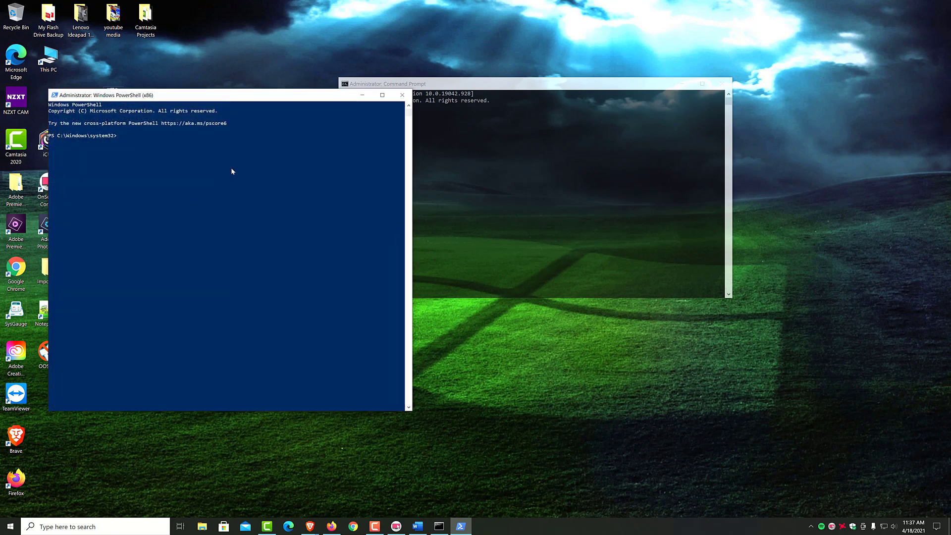
Close the PowerShell and Command Prompt windows.
left_click(403, 95)
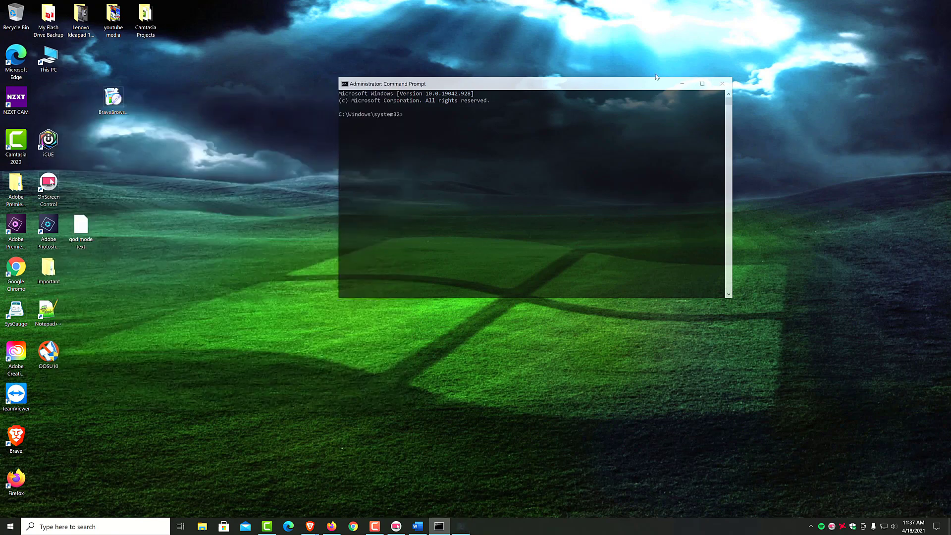
left_click(720, 83)
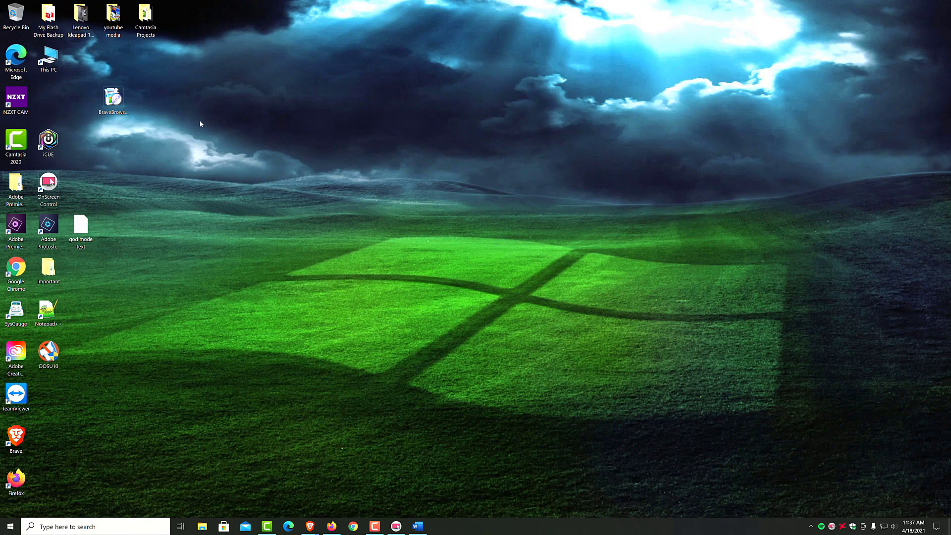
Launch the BraveBrowser installer from the desktop, decline its prompt, and start a Windows search.
left_click(113, 100)
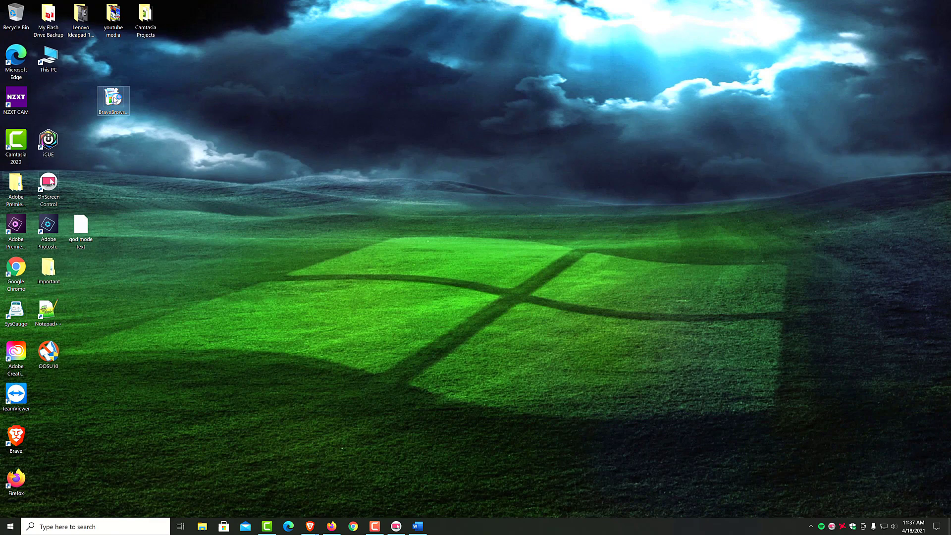
key("Delete")
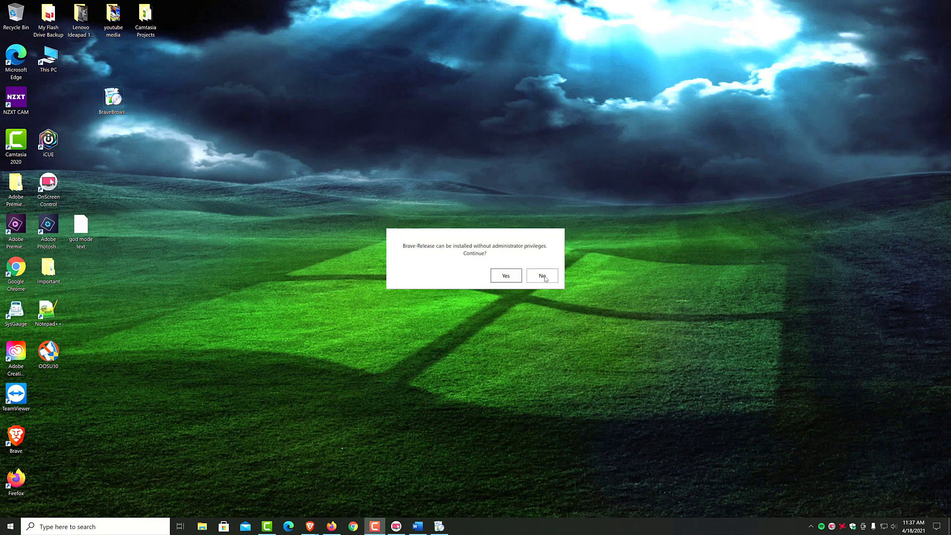
left_click(548, 279)
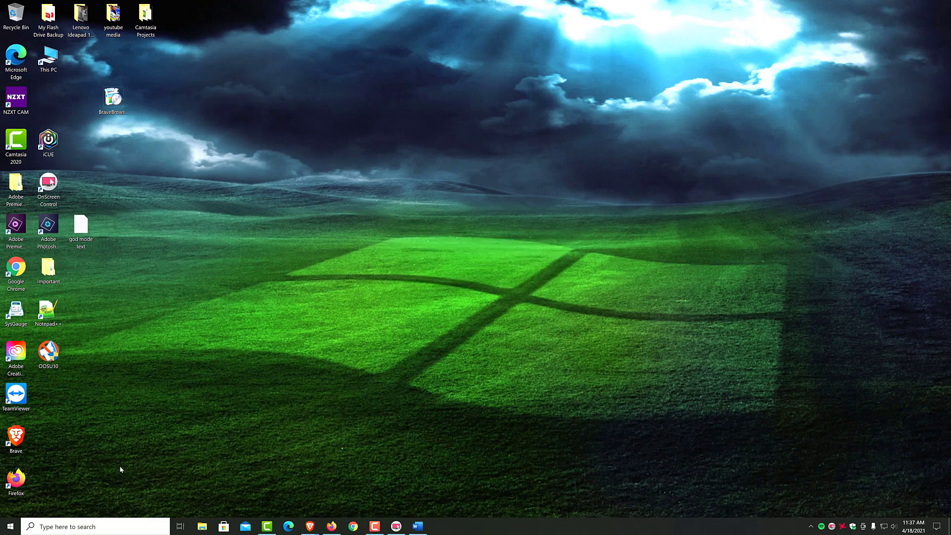
left_click(97, 526)
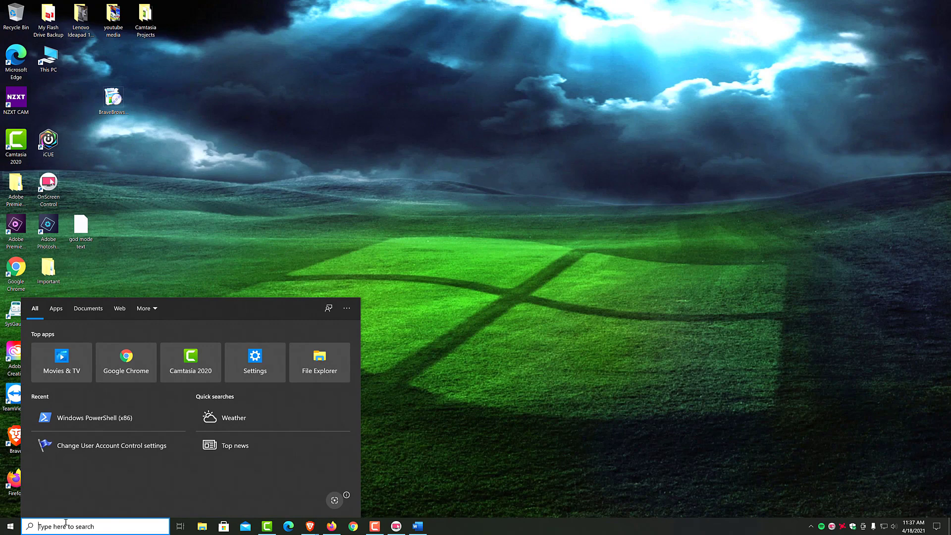
type("uac")
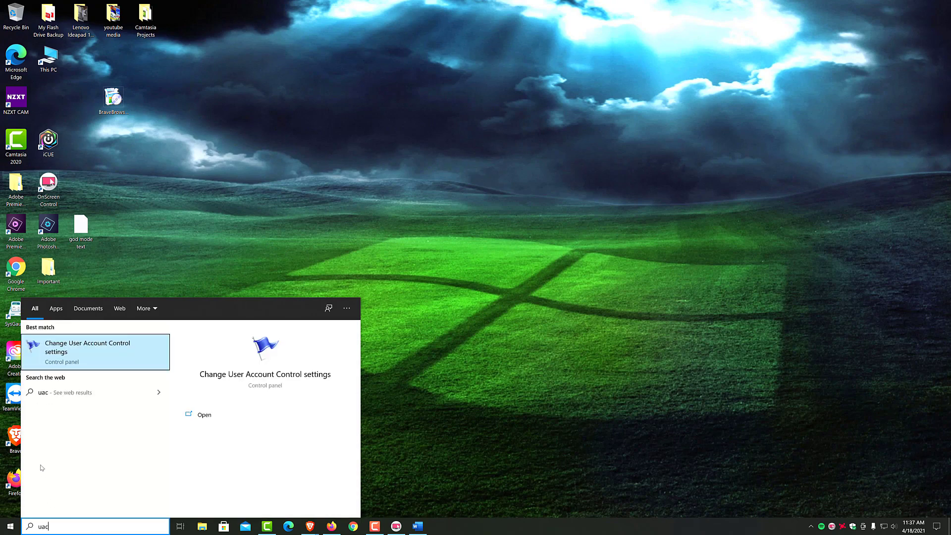
Set User Account Control to Never notify and confirm with OK.
left_click(143, 354)
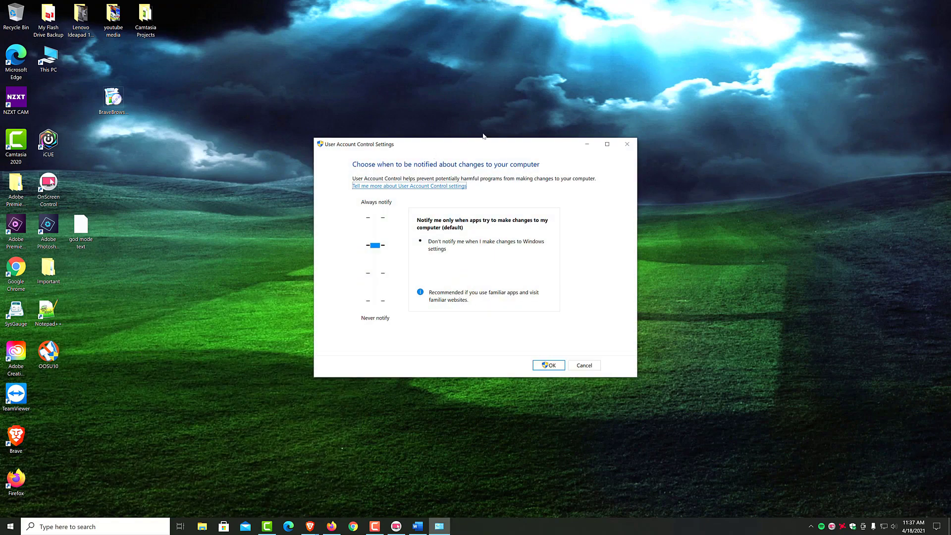
left_click_drag(485, 145, 485, 79)
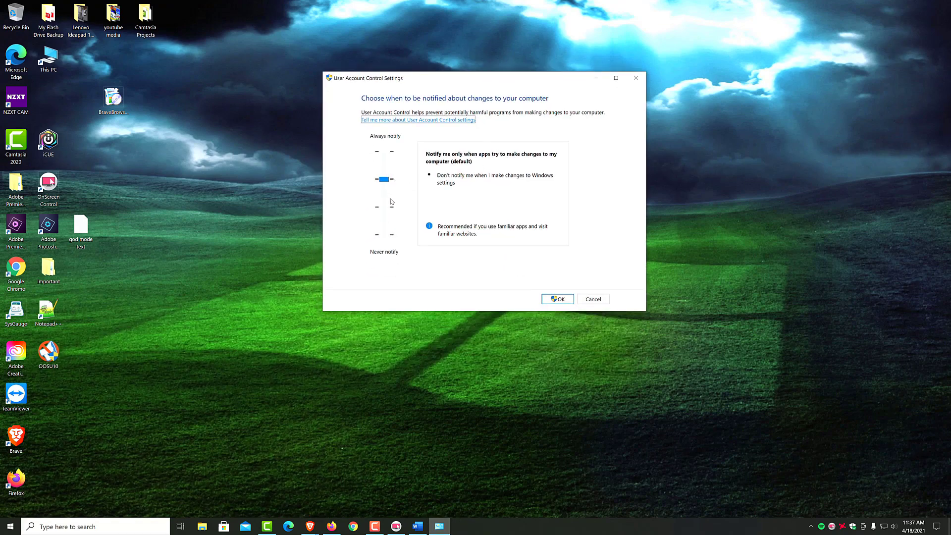
left_click(388, 236)
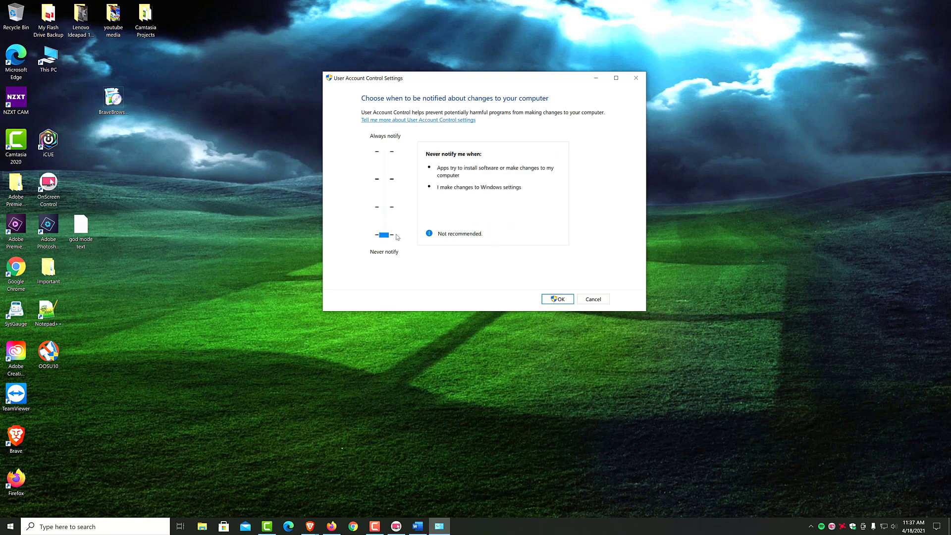
left_click(388, 208)
left_click(387, 236)
left_click(556, 300)
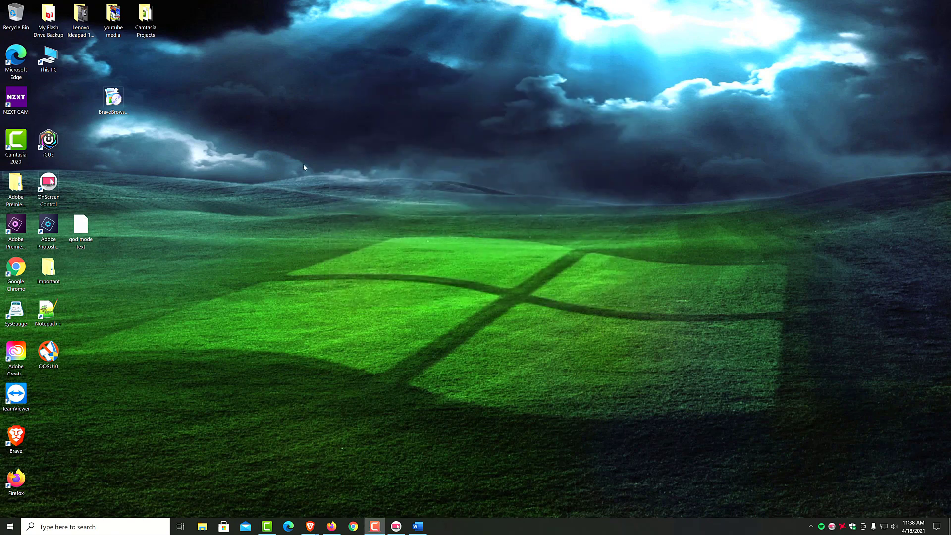
double_click(112, 98)
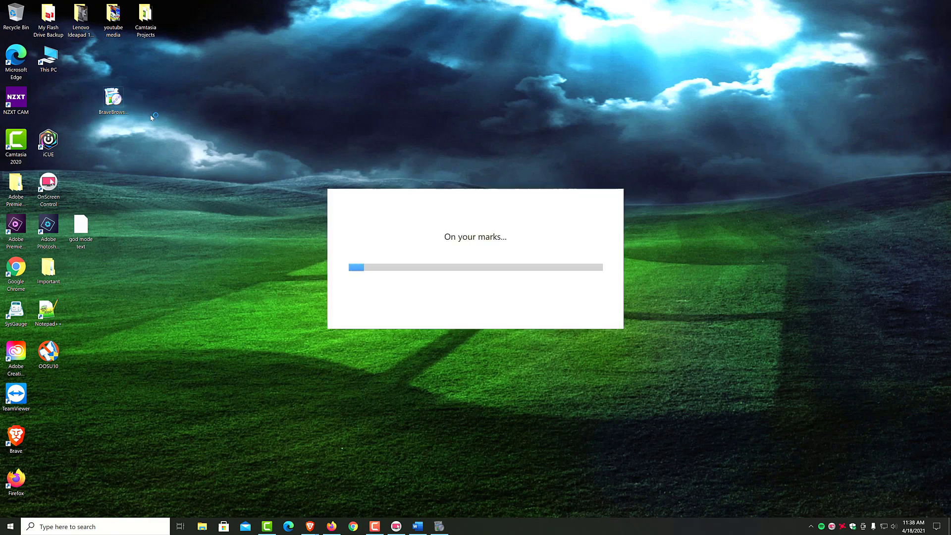
left_click(610, 202)
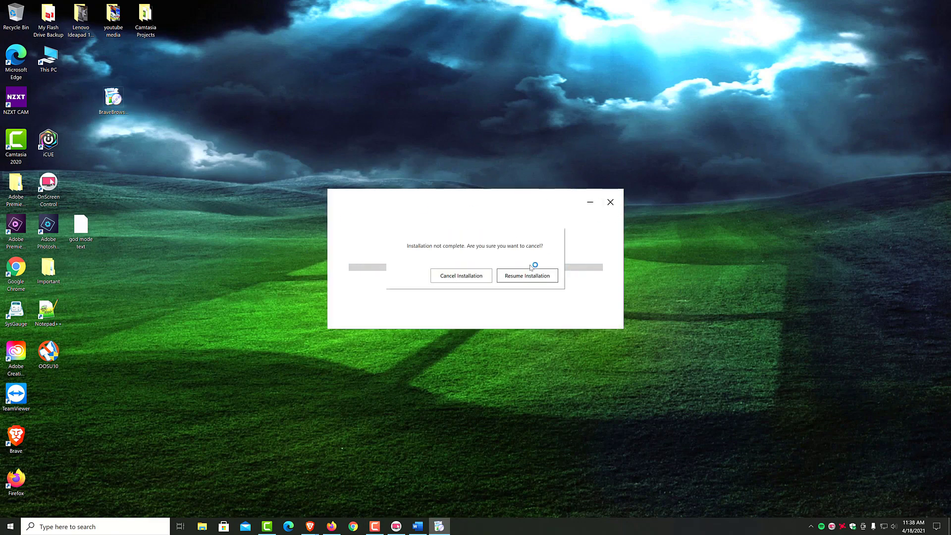
left_click(462, 276)
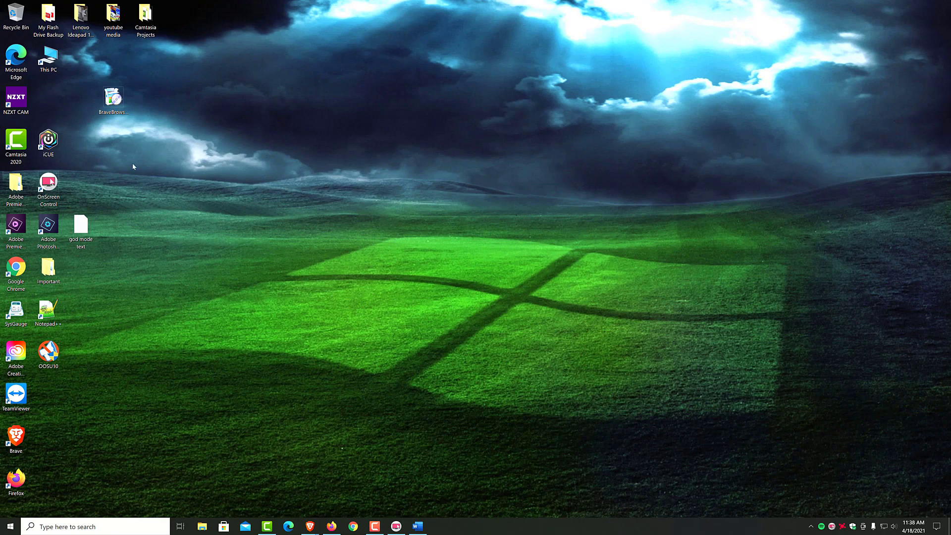
Reopen User Account Control settings via search and raise the slider to the default level.
left_click(101, 526)
type("uac")
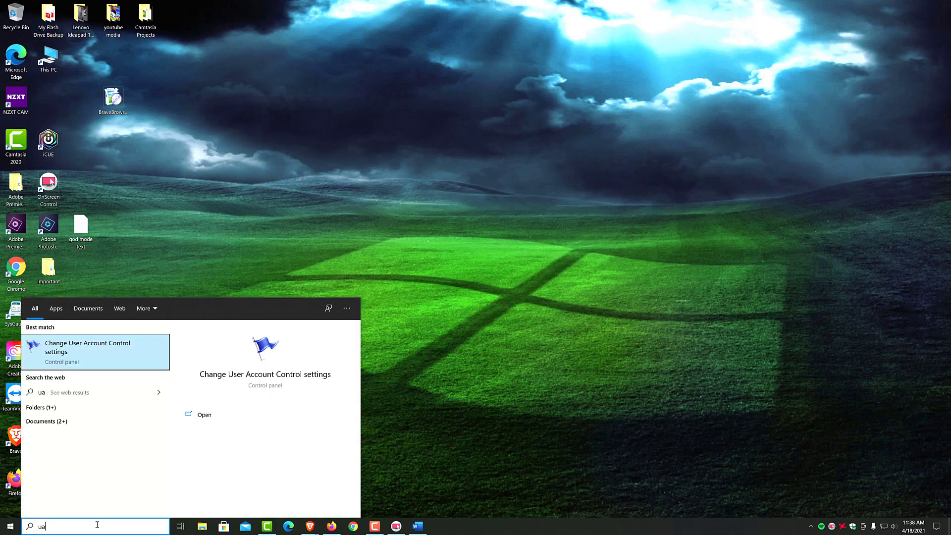
key("Return")
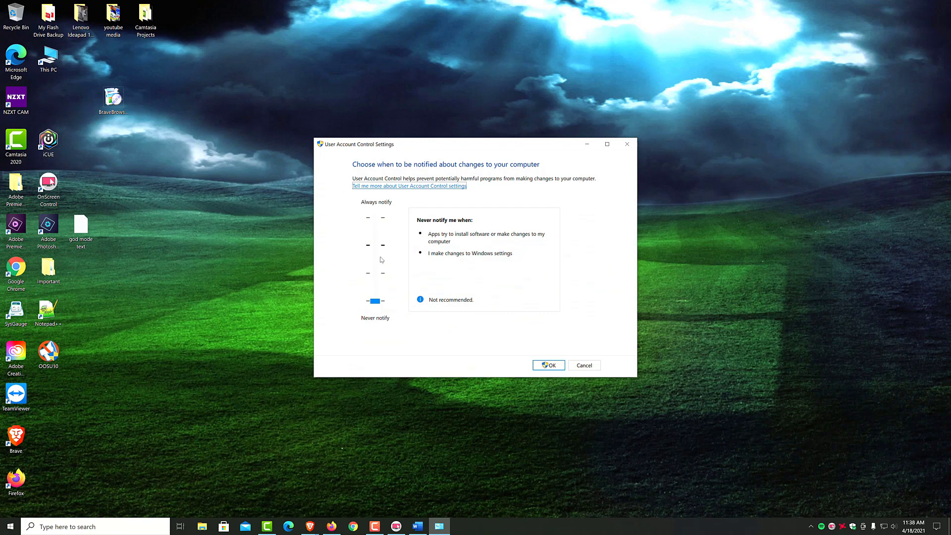
left_click(375, 274)
left_click_drag(375, 274, 375, 245)
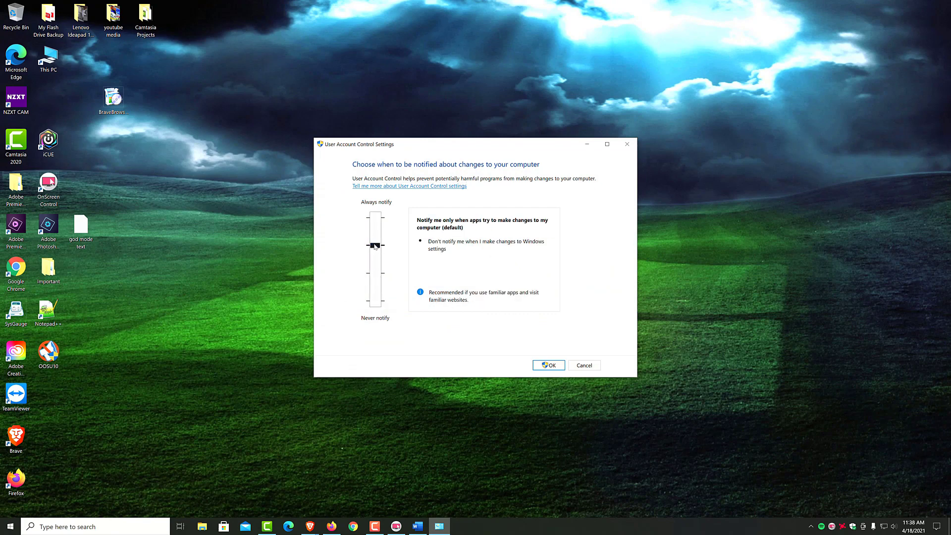
Try the lower notification levels, restore the default notify level, and confirm with OK.
left_click(375, 301)
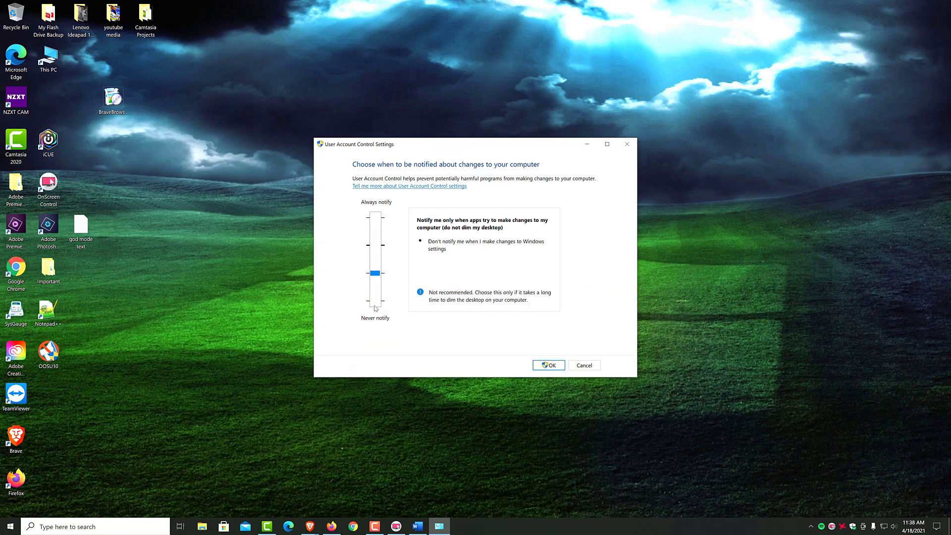
left_click(375, 304)
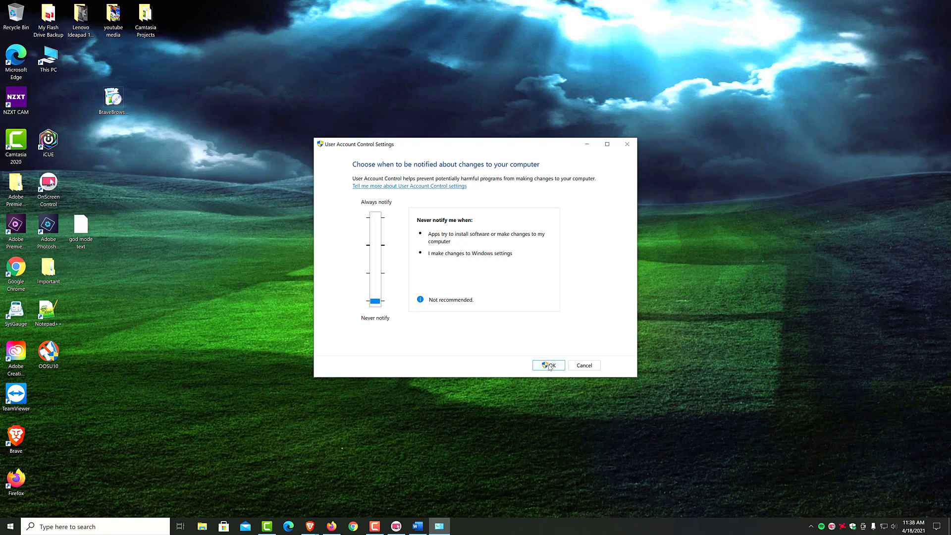
left_click(376, 247)
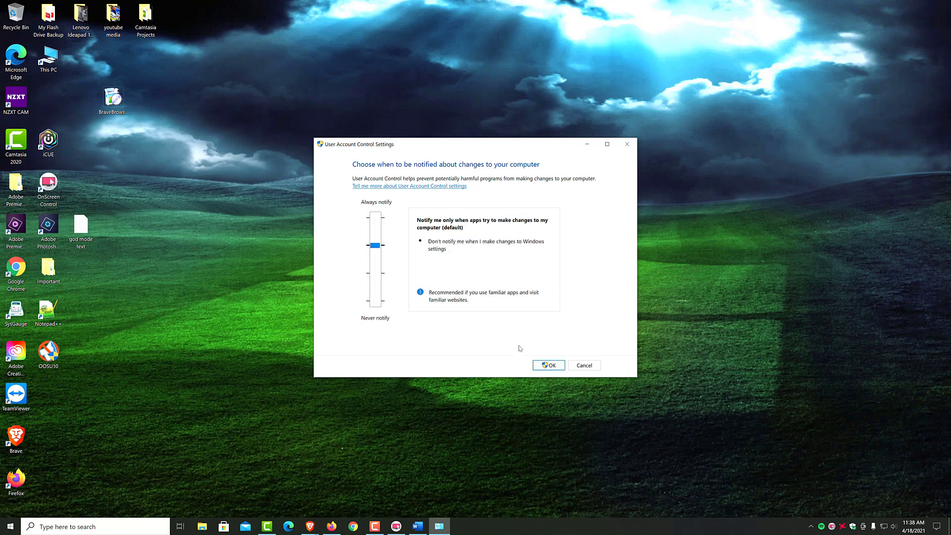
left_click(545, 366)
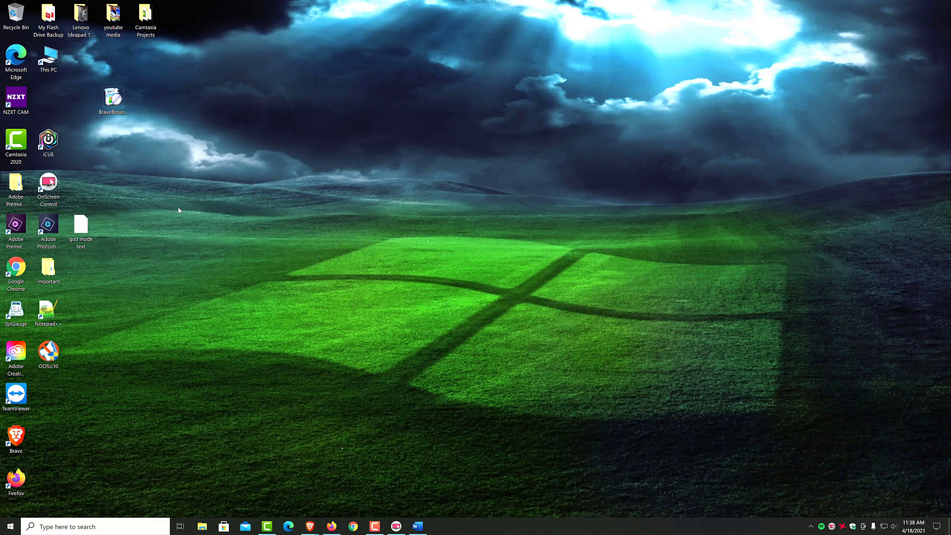
Create a New folder on the desktop, keeping the default name, with the god mode text file moved nearby.
left_click_drag(80, 227, 145, 100)
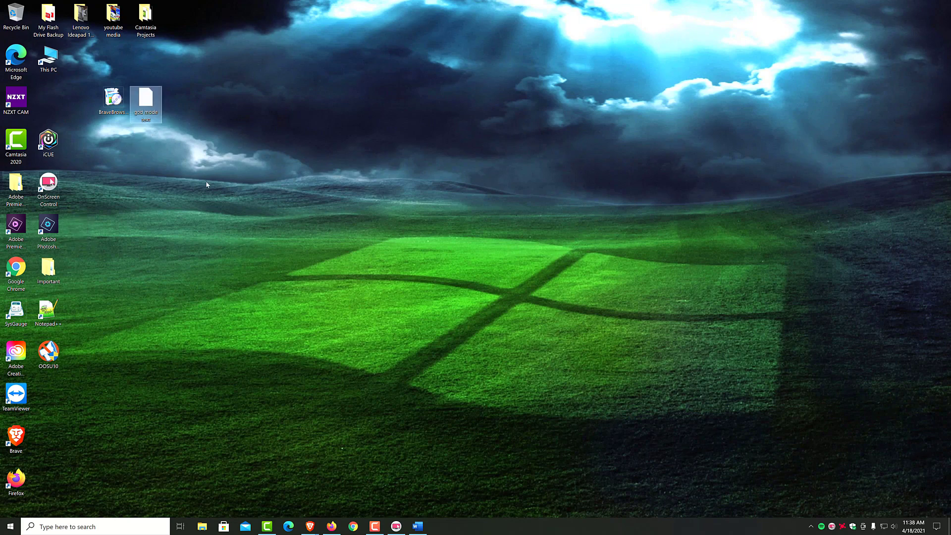
left_click(206, 185)
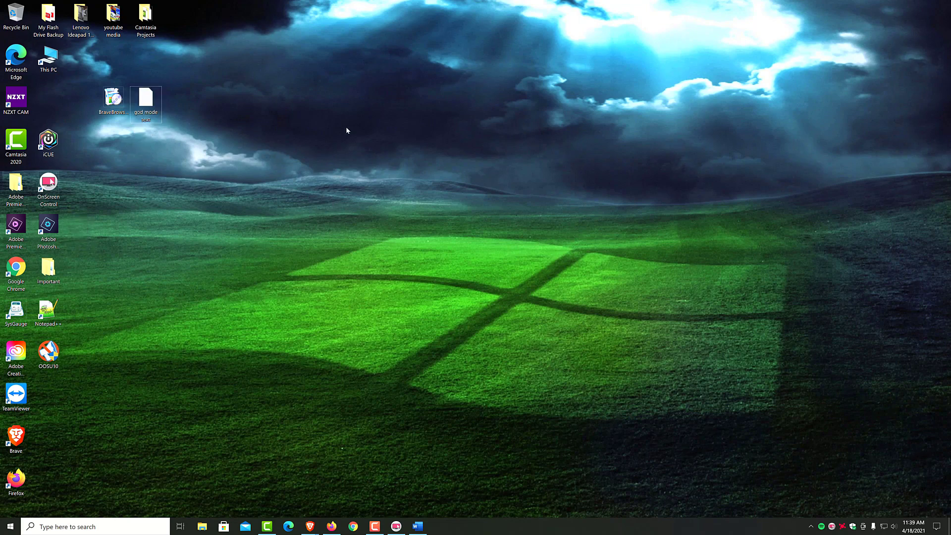
right_click(310, 140)
mouse_move(330, 217)
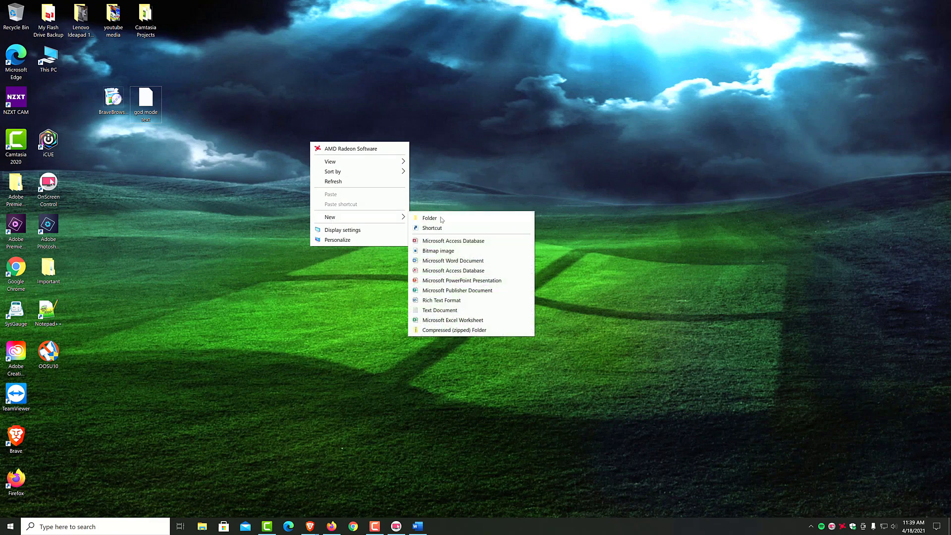
left_click(441, 218)
key("Return")
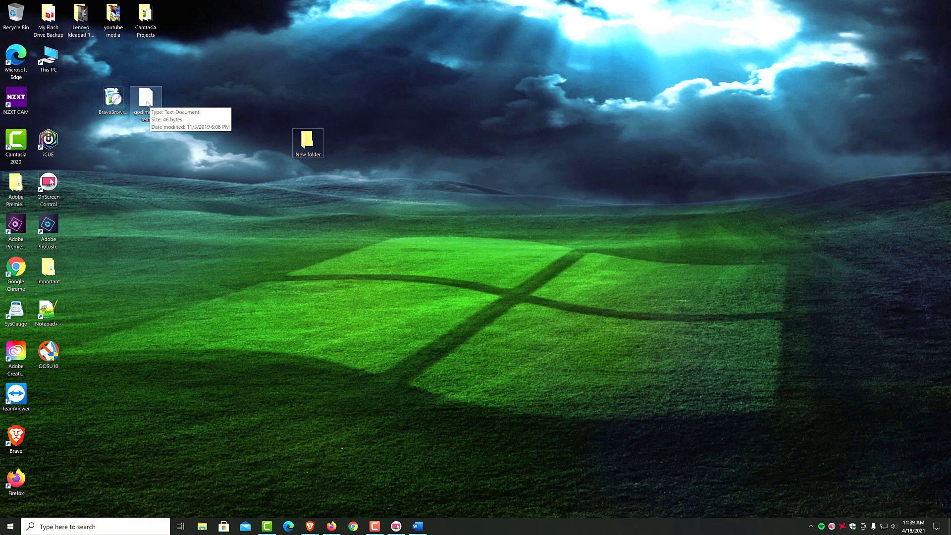
left_click_drag(146, 105, 154, 159)
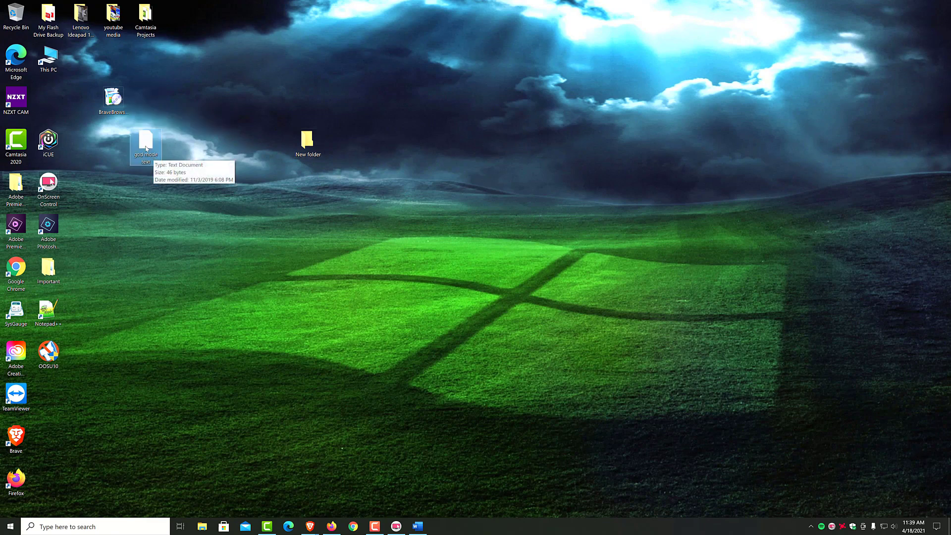
Copy the GodMode line from the god mode text file in Notepad and close it.
double_click(147, 148)
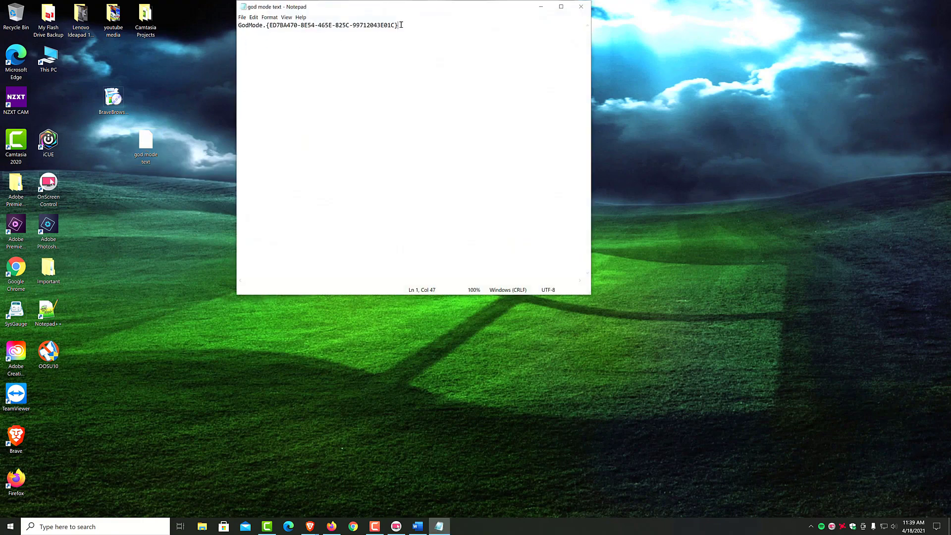
left_click_drag(402, 24, 237, 26)
right_click(273, 25)
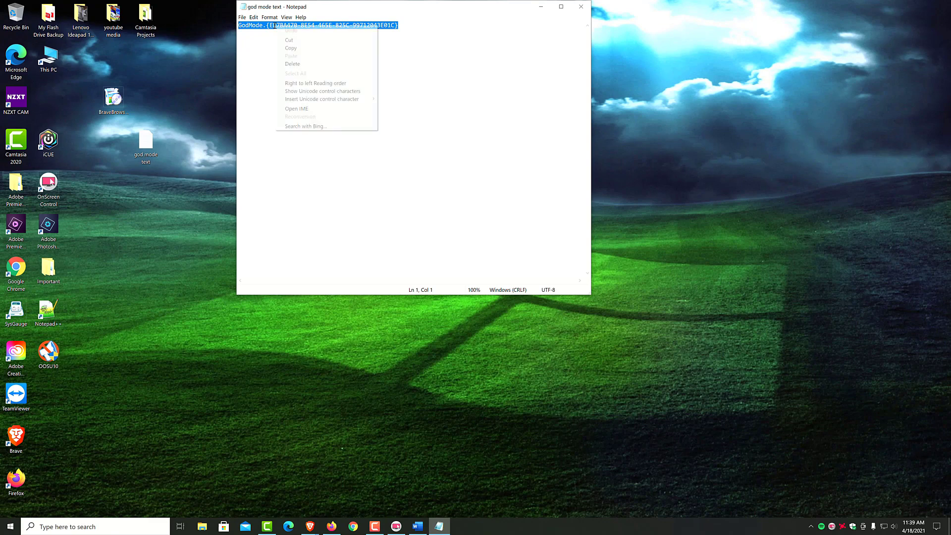
left_click(287, 44)
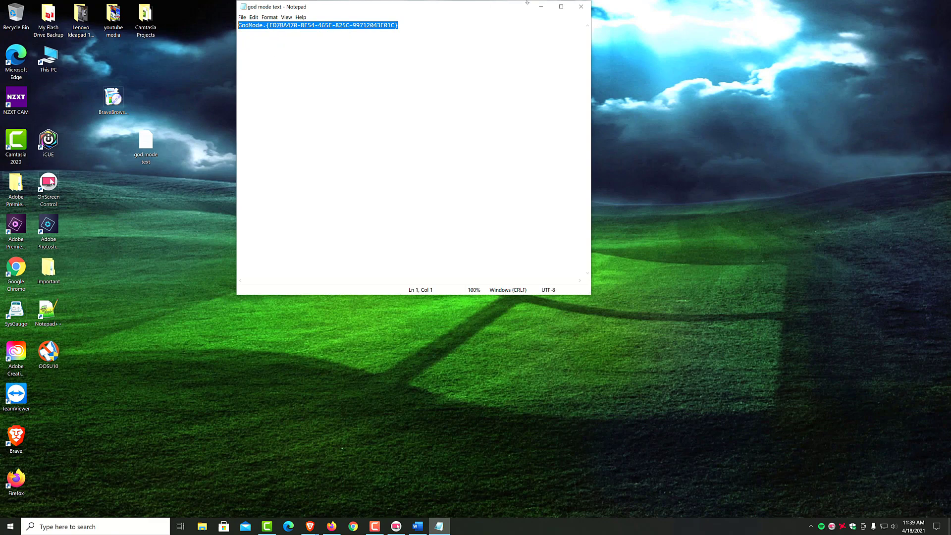
left_click(582, 7)
Rename New folder by pasting the GodMode code, then move the resulting icon below the text file.
left_click_drag(308, 140, 311, 140)
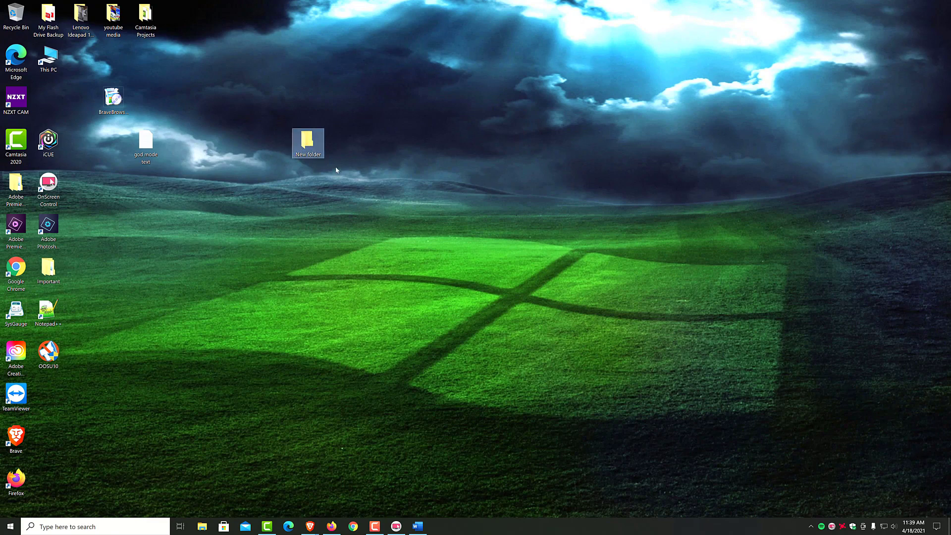
right_click(310, 146)
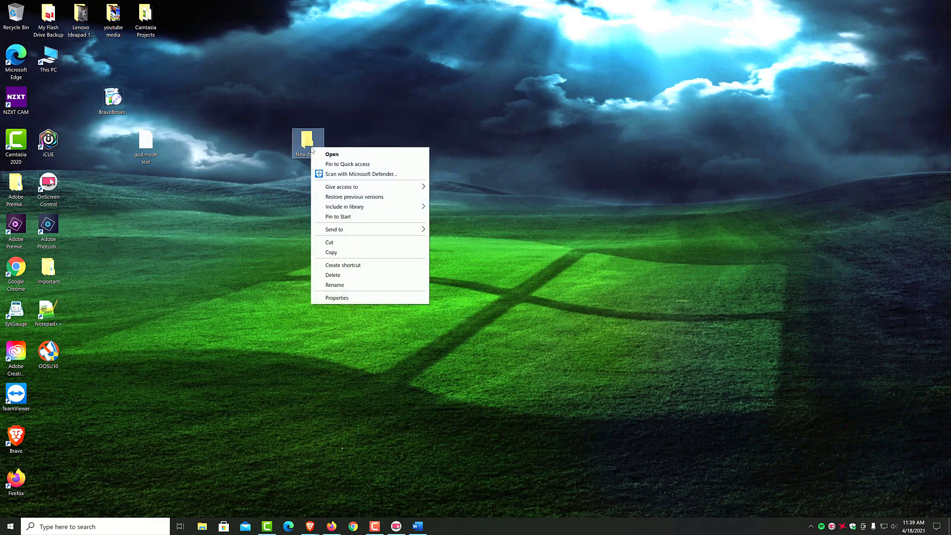
left_click(335, 284)
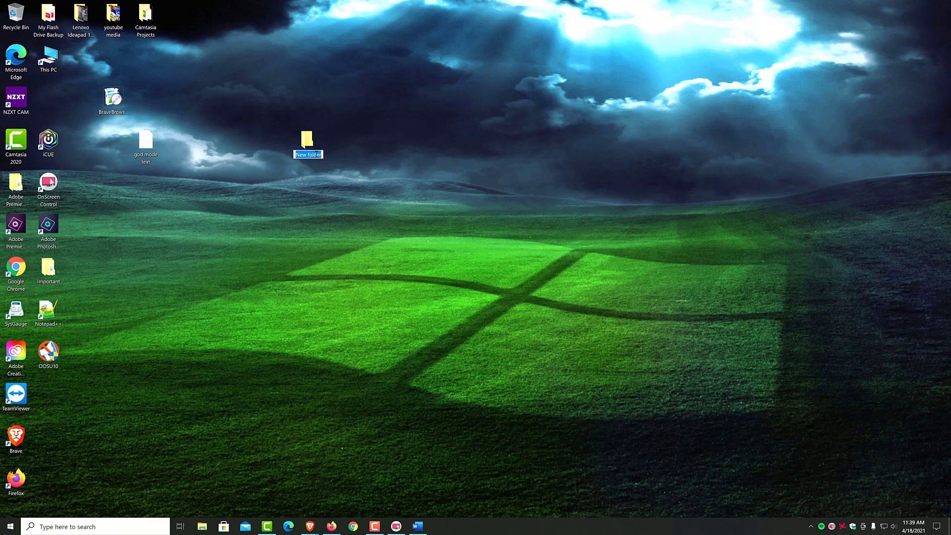
right_click(312, 153)
left_click(342, 193)
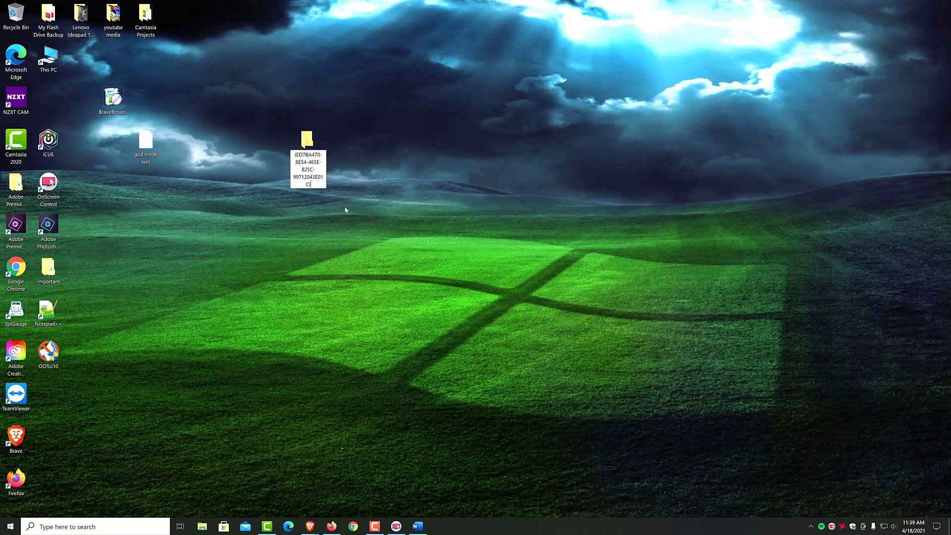
key("Return")
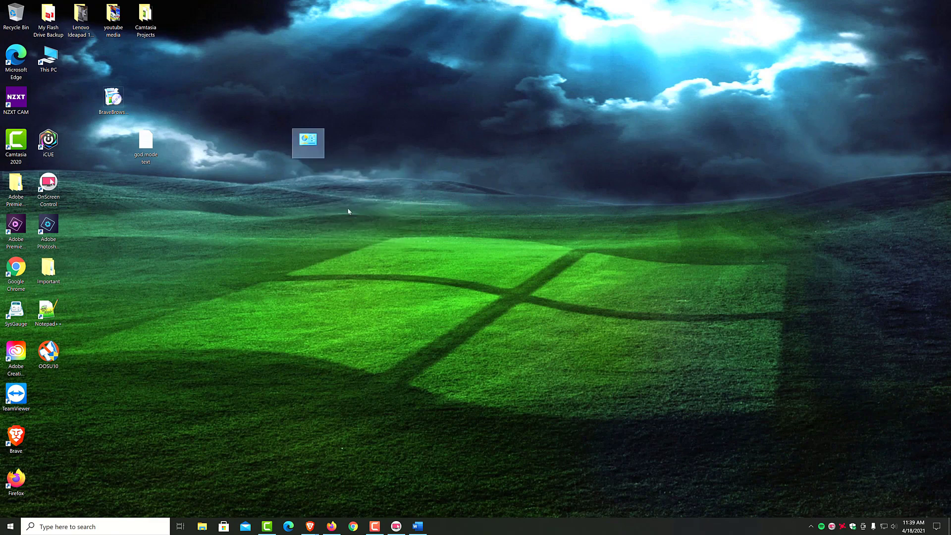
left_click_drag(308, 143, 146, 223)
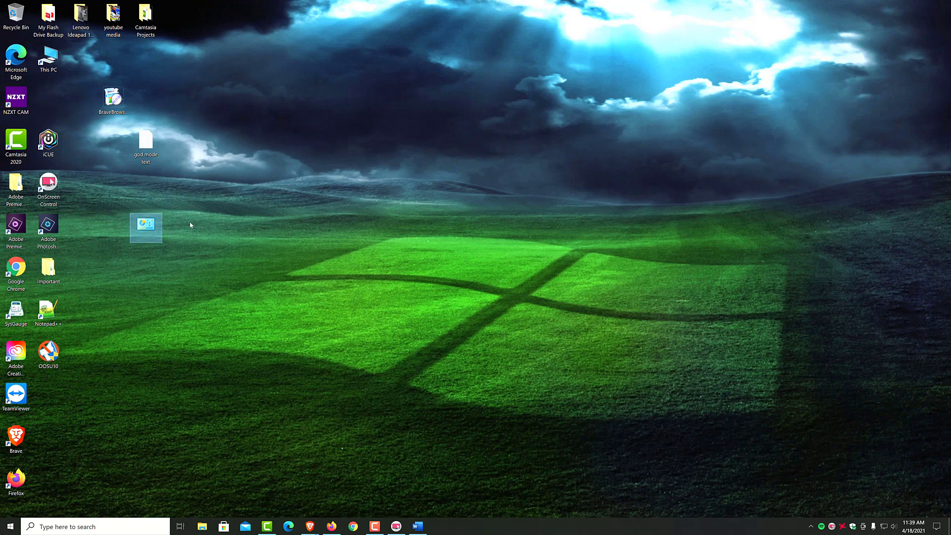
double_click(145, 224)
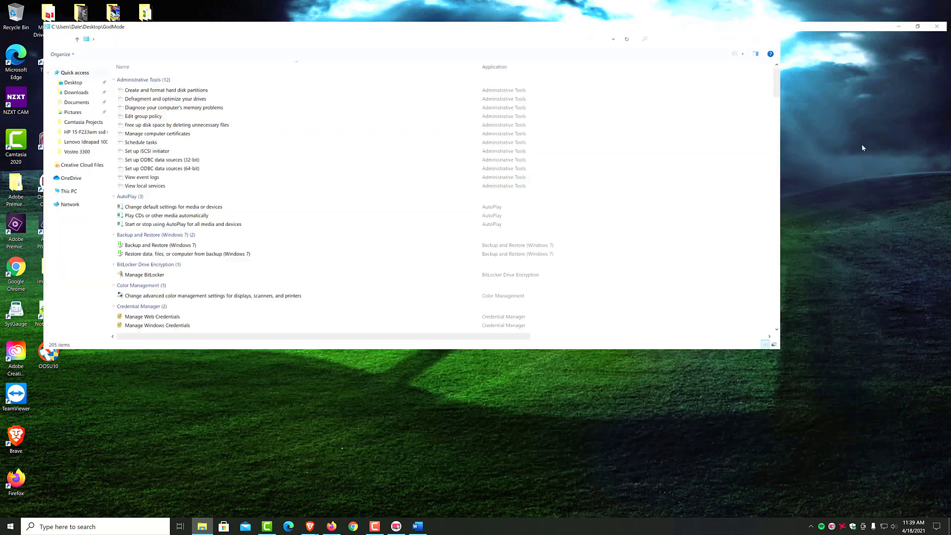
double_click(862, 143)
scroll(297, 117, "down", 2)
left_click(91, 129)
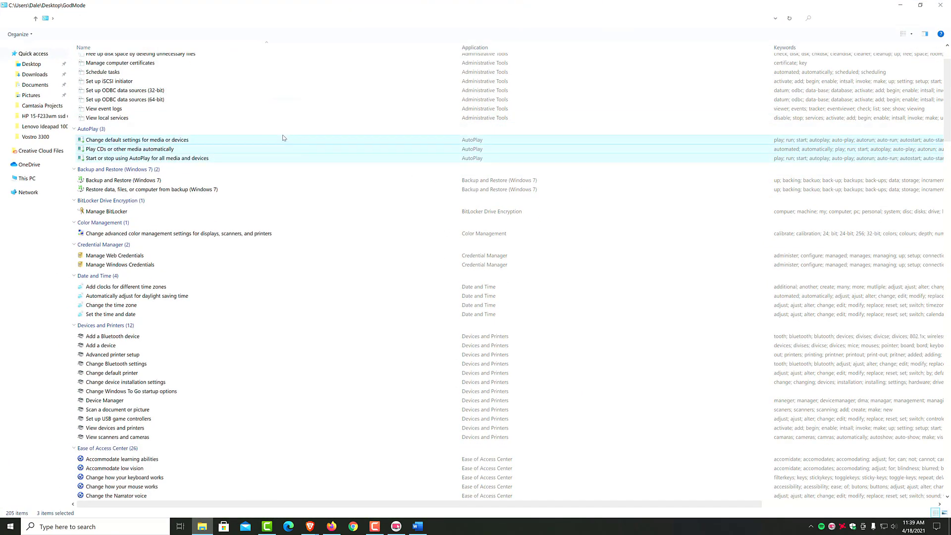
left_click(376, 50)
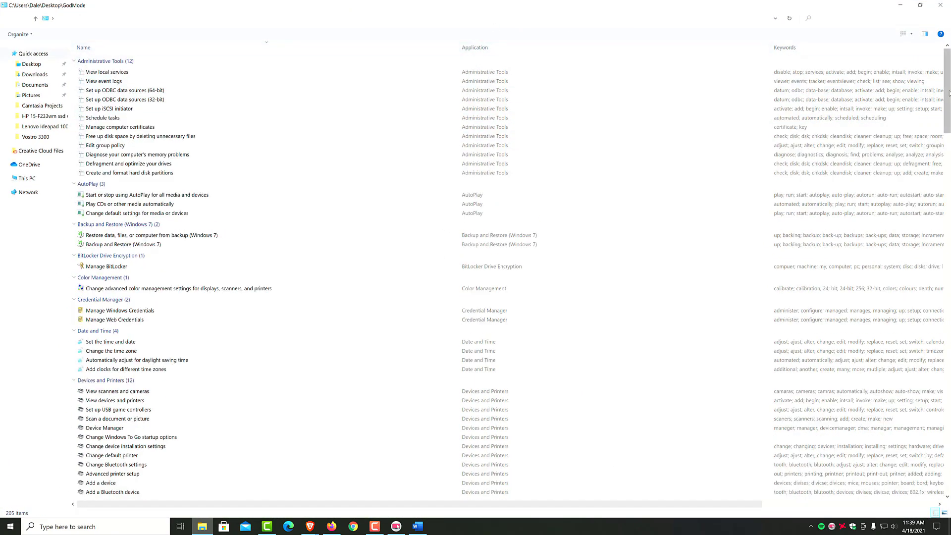
mouse_move(946, 93)
left_mouse_down()
mouse_move(938, 210)
mouse_move(904, 416)
mouse_move(937, 52)
left_mouse_up()
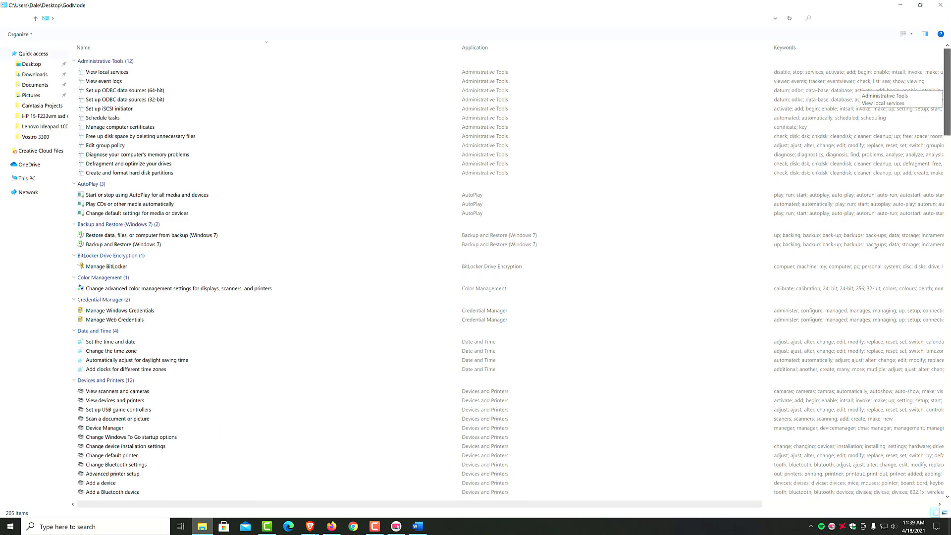
mouse_move(947, 89)
left_mouse_down()
mouse_move(947, 354)
mouse_move(947, 60)
left_mouse_up()
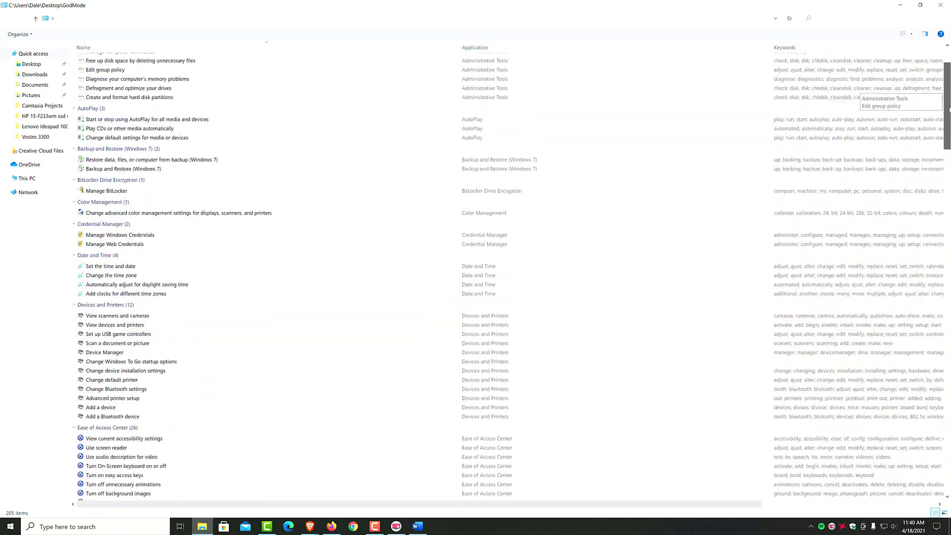
left_click(941, 5)
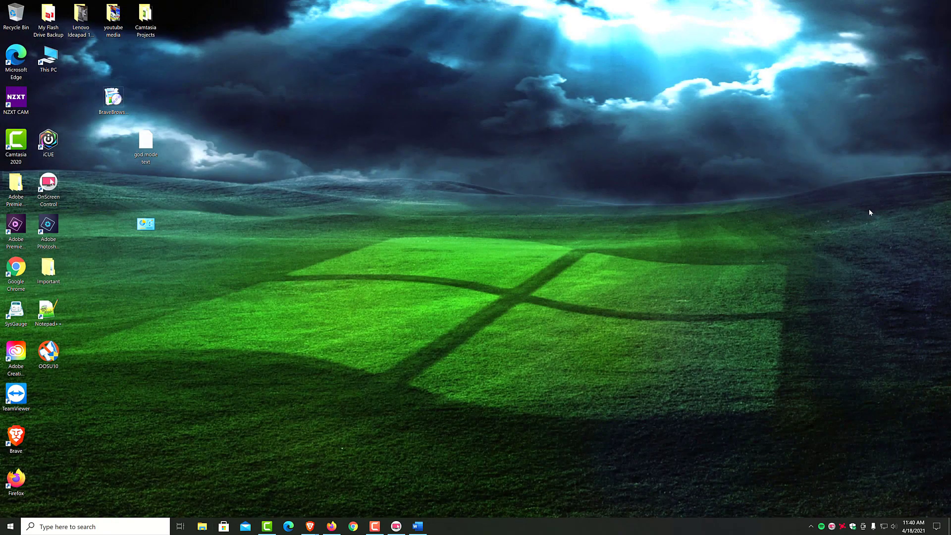